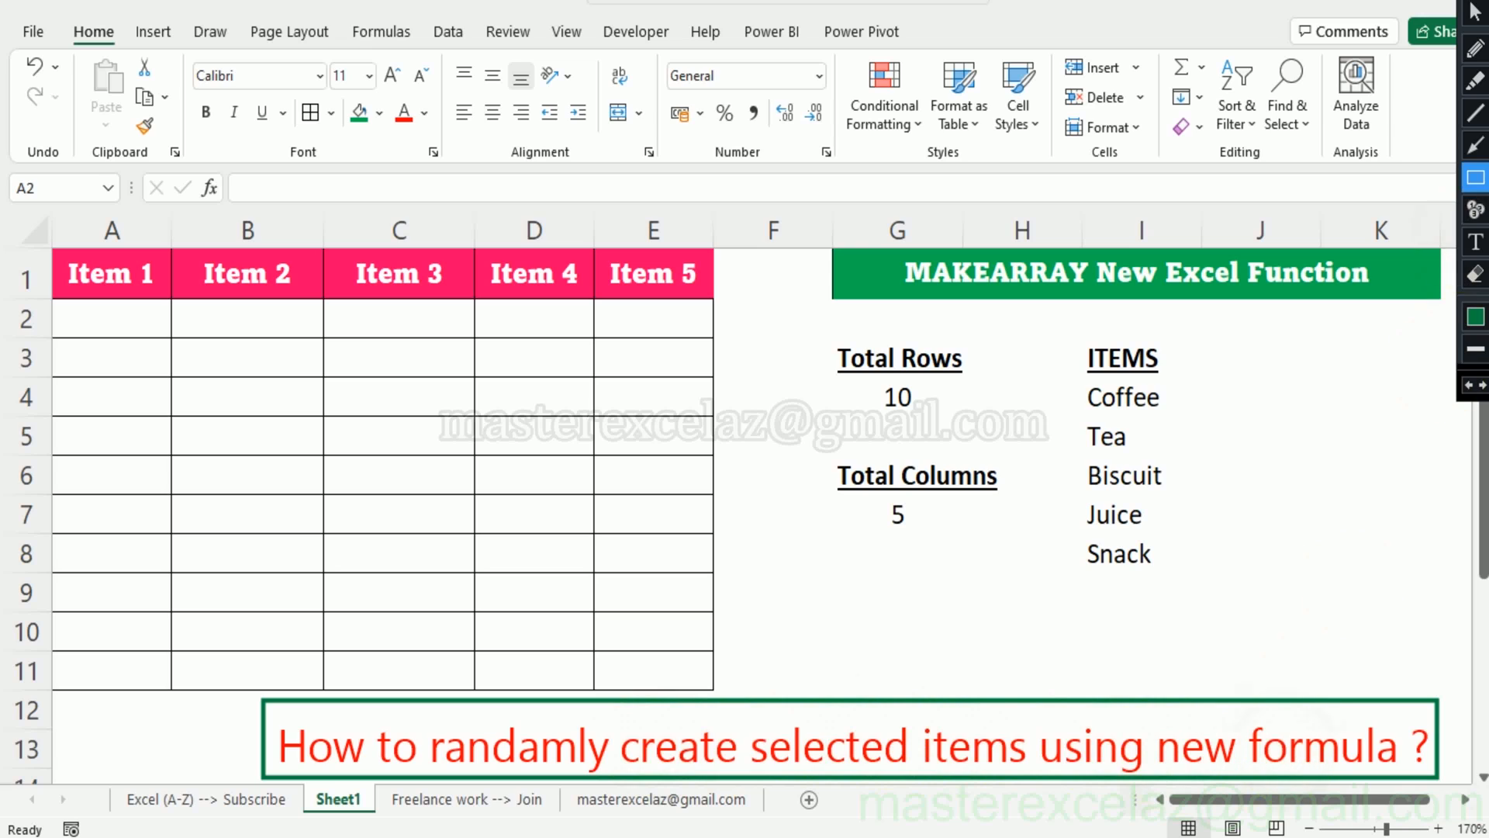
Step: Annotate the sheet with a pink arrow from the question caption to the MAKEARRAY heading and a green box around MAKEARRAY, and close the annotations
{"action": "left_click", "coordinate": [1475, 145]}
{"action": "left_click_drag", "start_coordinate": [955, 720], "coordinate": [1012, 306]}
{"action": "left_click_drag", "start_coordinate": [892, 244], "coordinate": [1090, 308]}
{"action": "key", "text": "ctrl+z"}
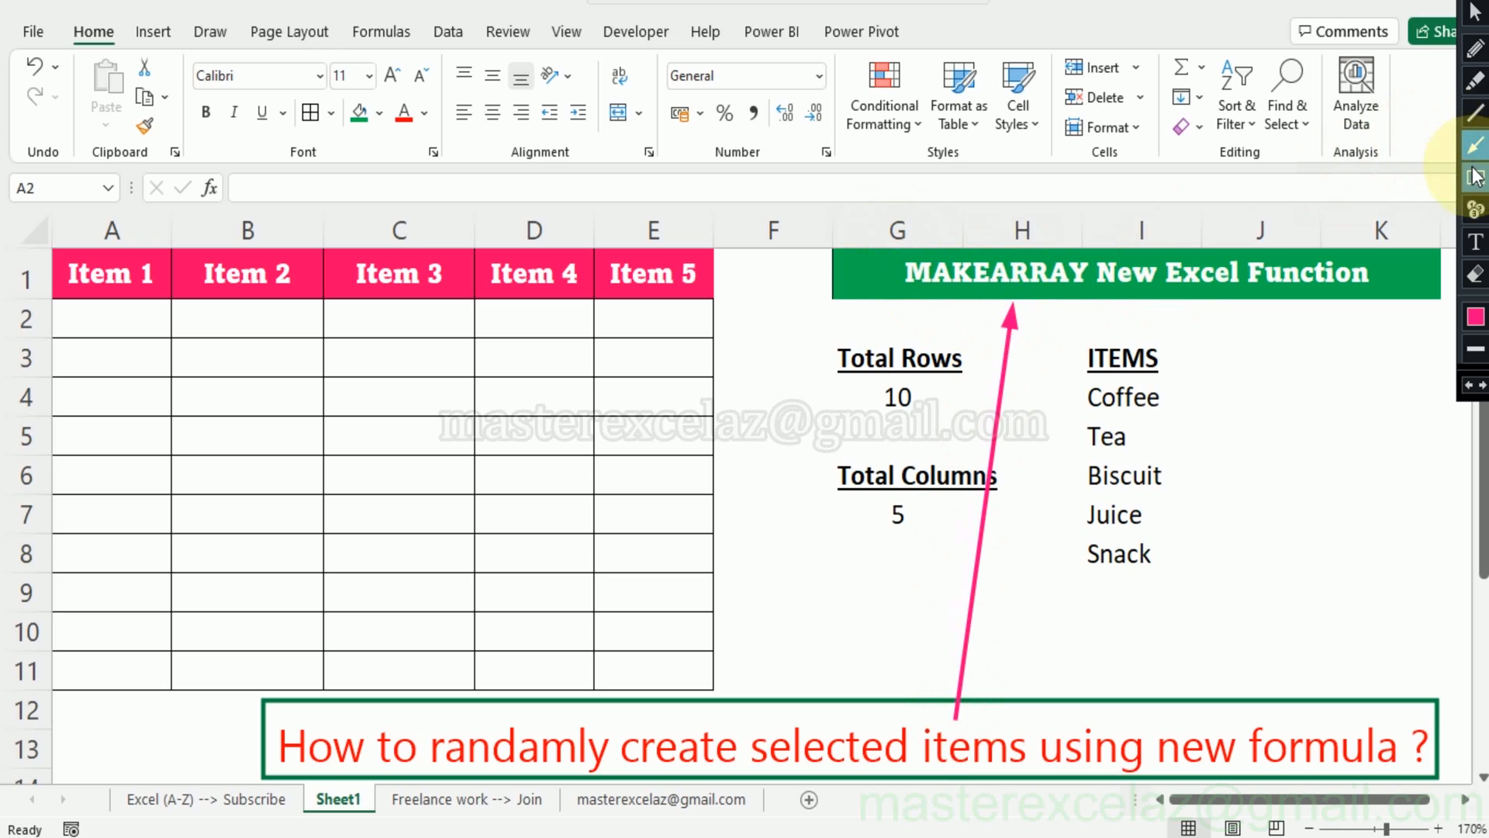
{"action": "left_click", "coordinate": [1475, 178]}
{"action": "mouse_move", "coordinate": [884, 245]}
{"action": "left_mouse_down"}
{"action": "mouse_move", "coordinate": [1023, 308]}
{"action": "mouse_move", "coordinate": [1094, 307]}
{"action": "left_mouse_up"}
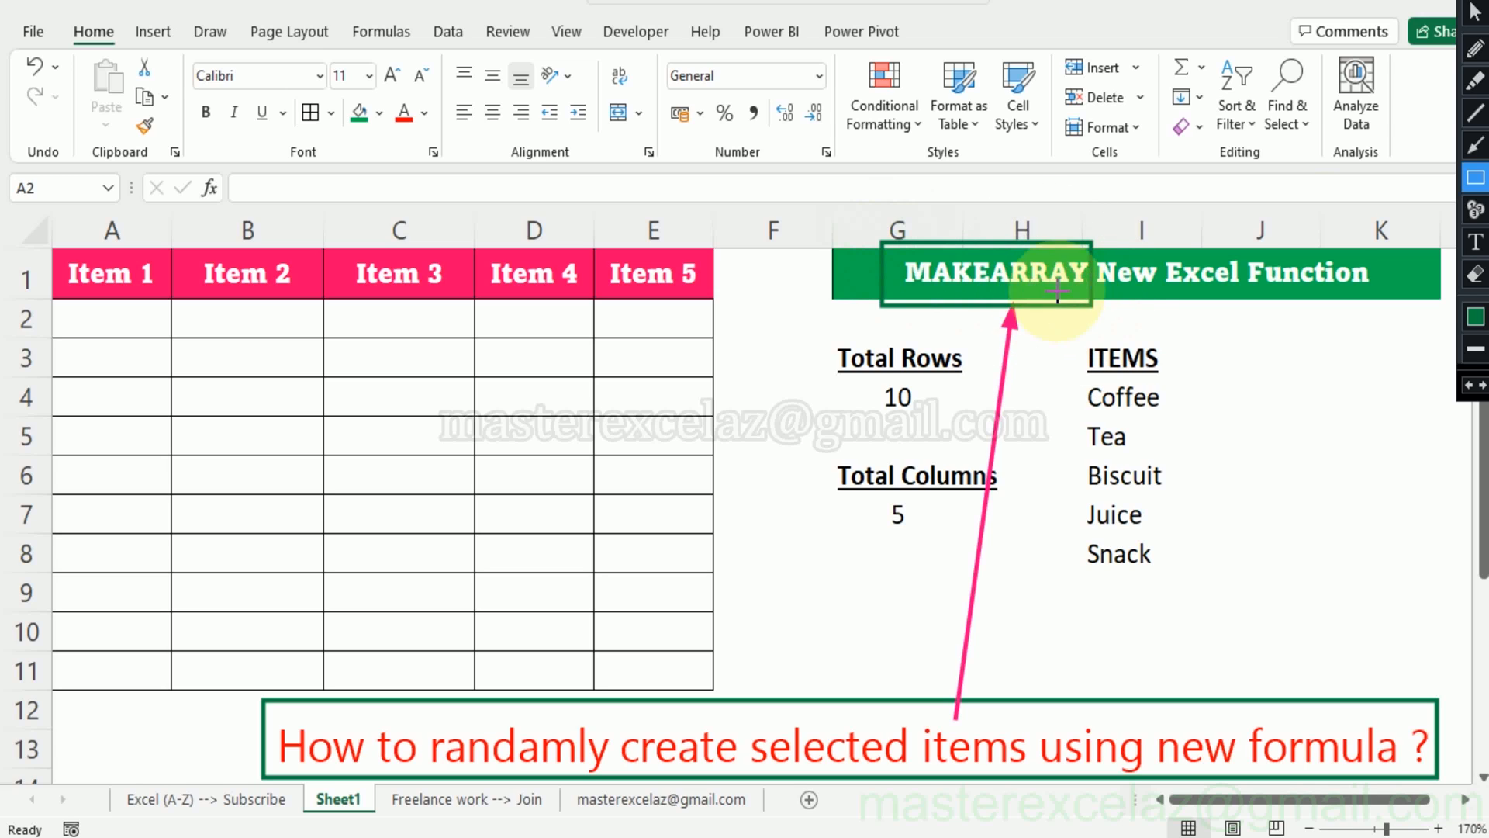
{"action": "left_click", "coordinate": [1474, 11]}
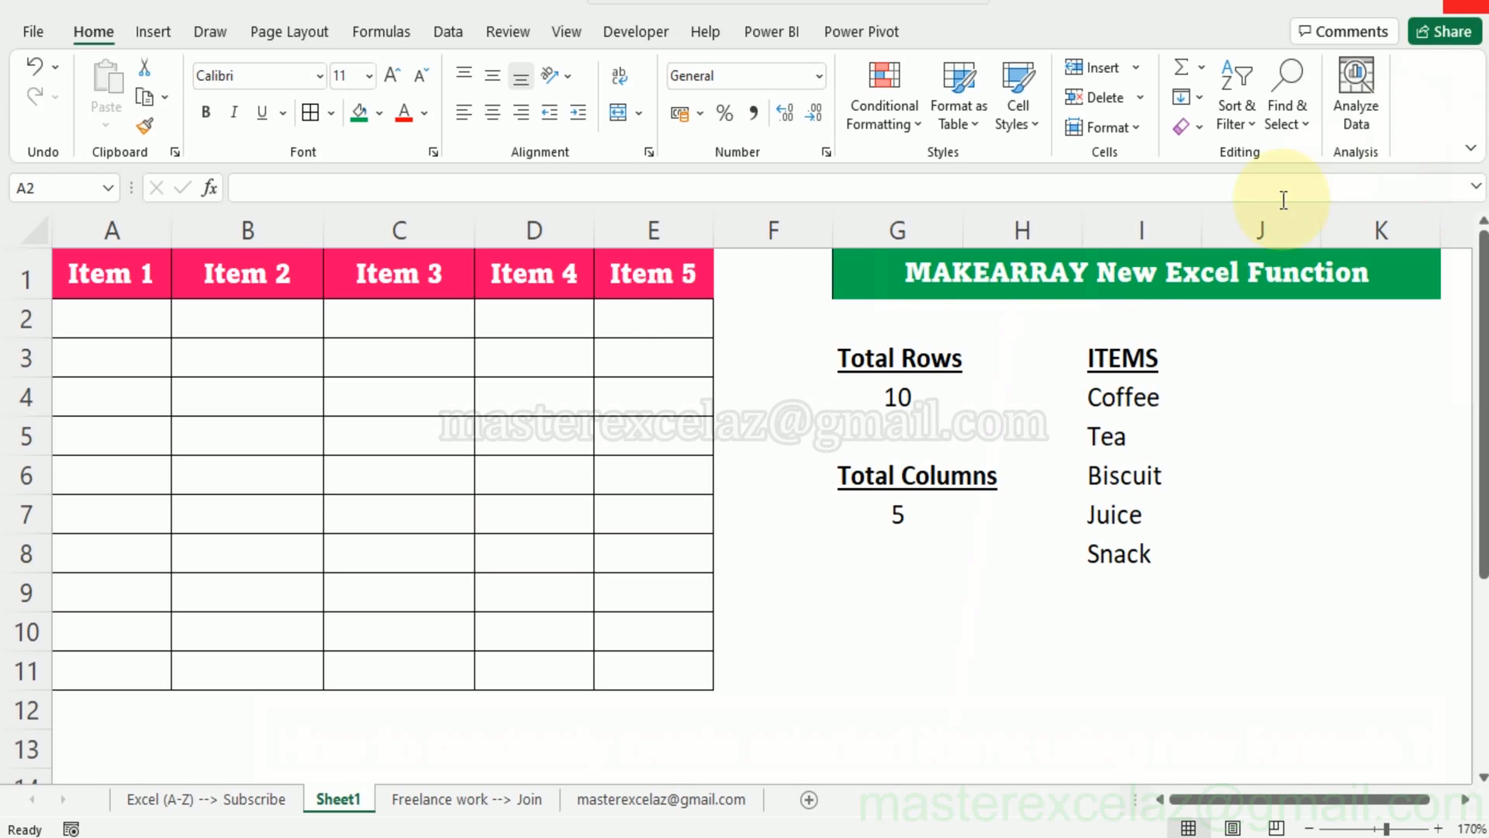
Step: Start a MAKEARRAY formula in cell A2 with G4 as the rows argument and G7 as the columns argument
{"action": "left_click", "coordinate": [96, 319]}
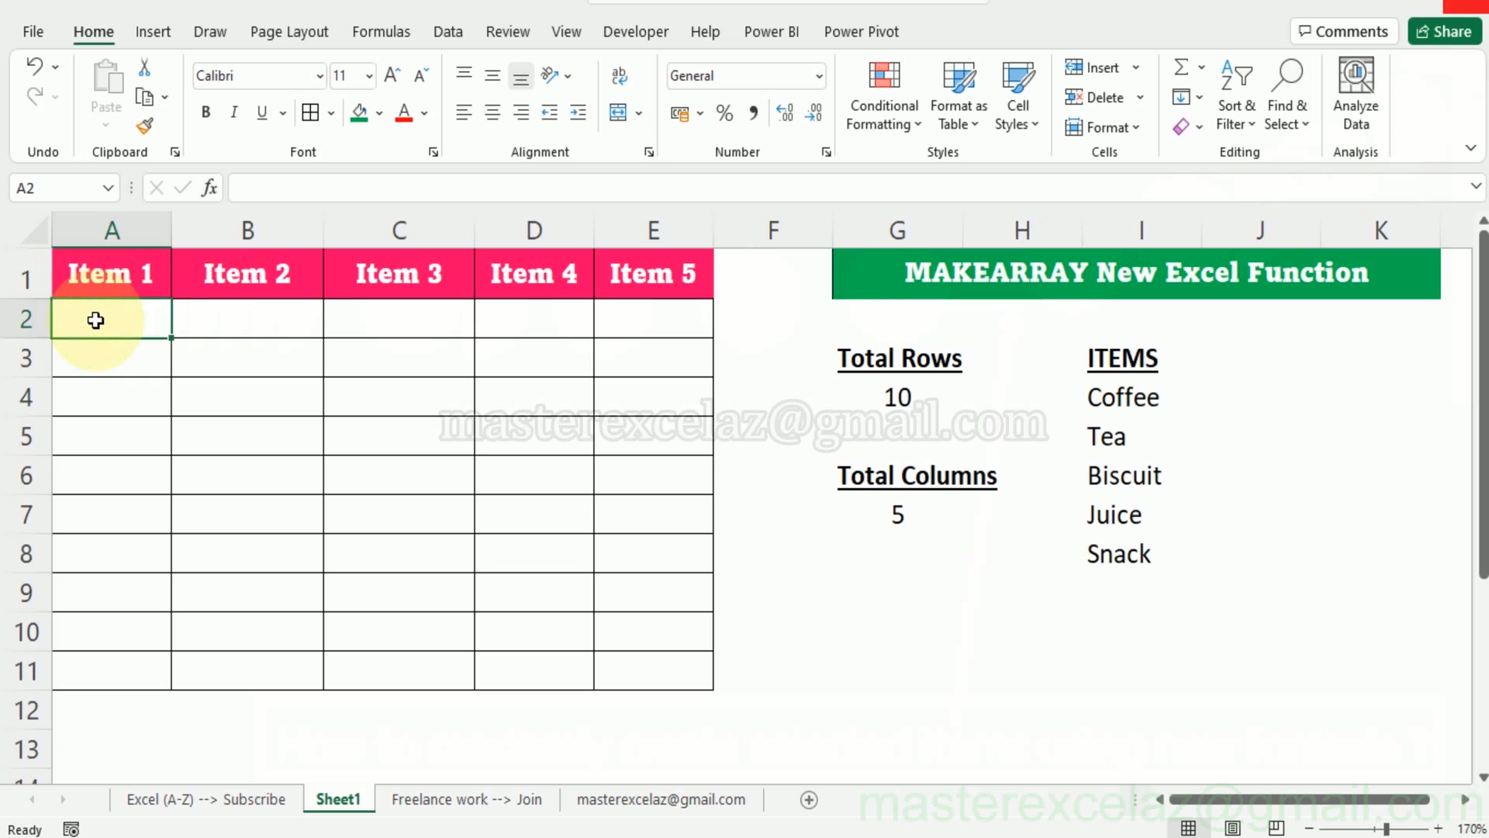
{"action": "type", "text": "="}
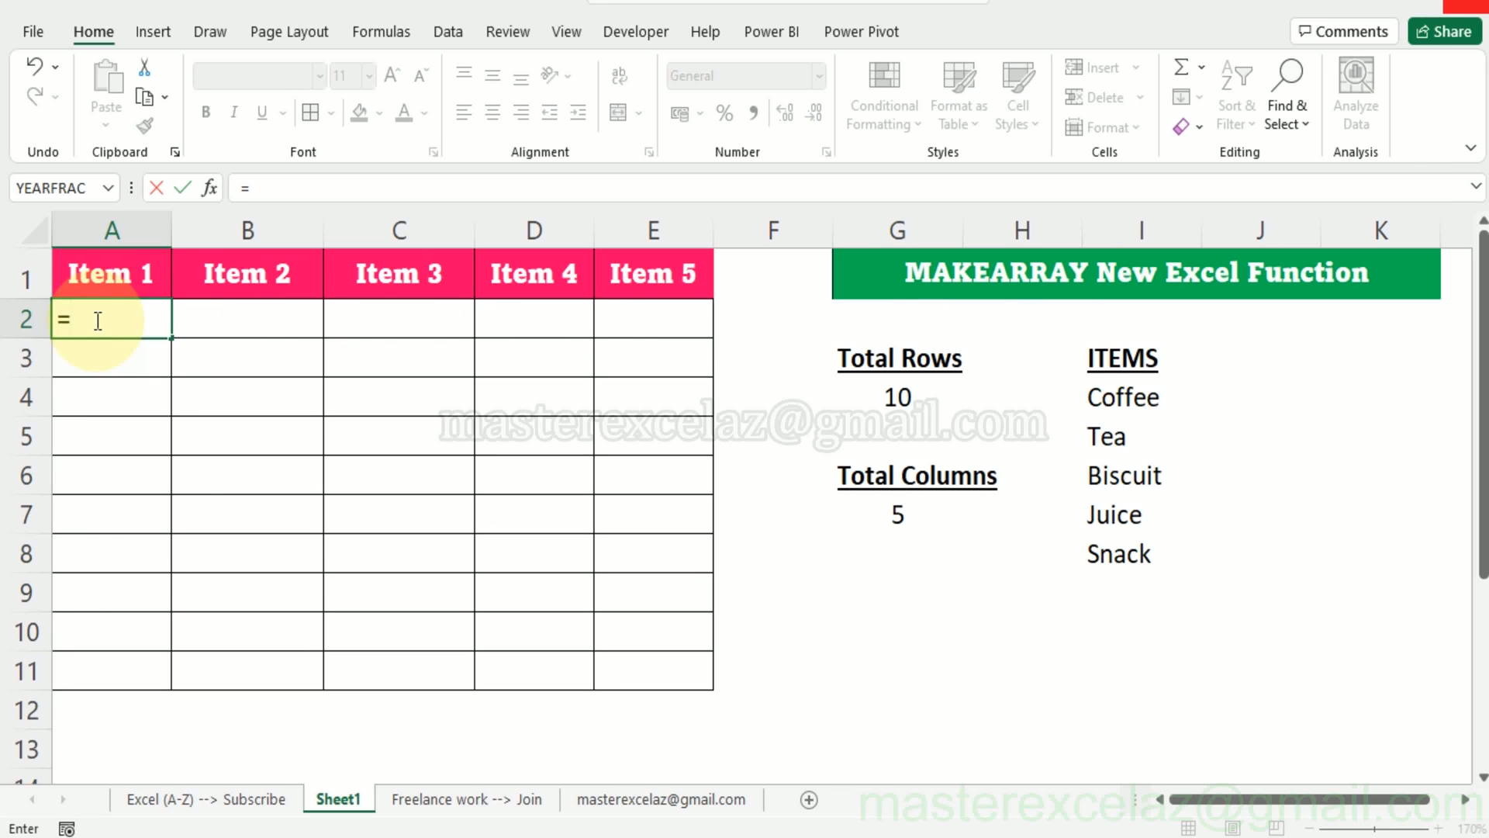
{"action": "type", "text": "makearra"}
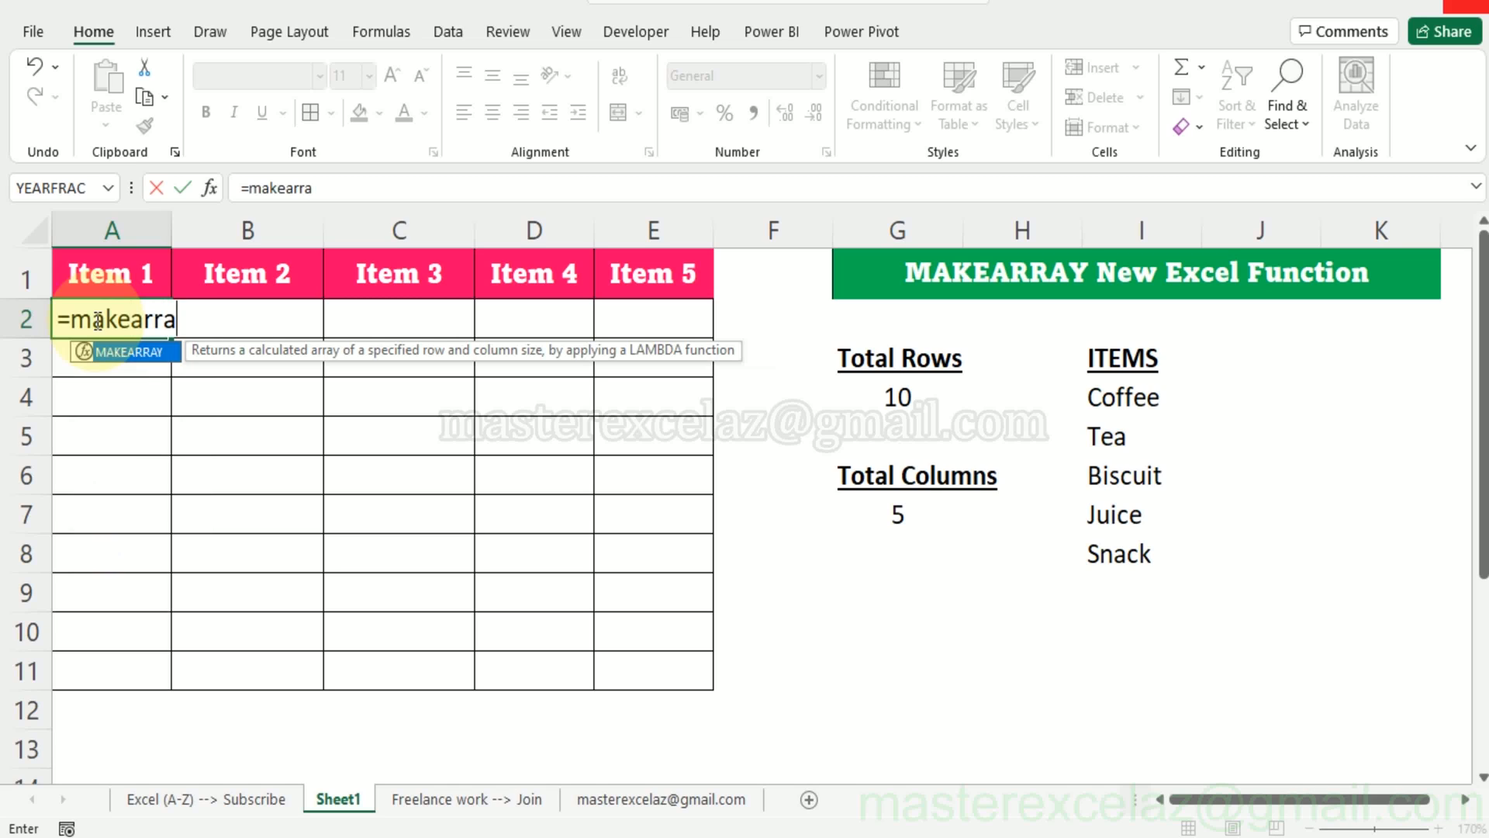
{"action": "type", "text": "y("}
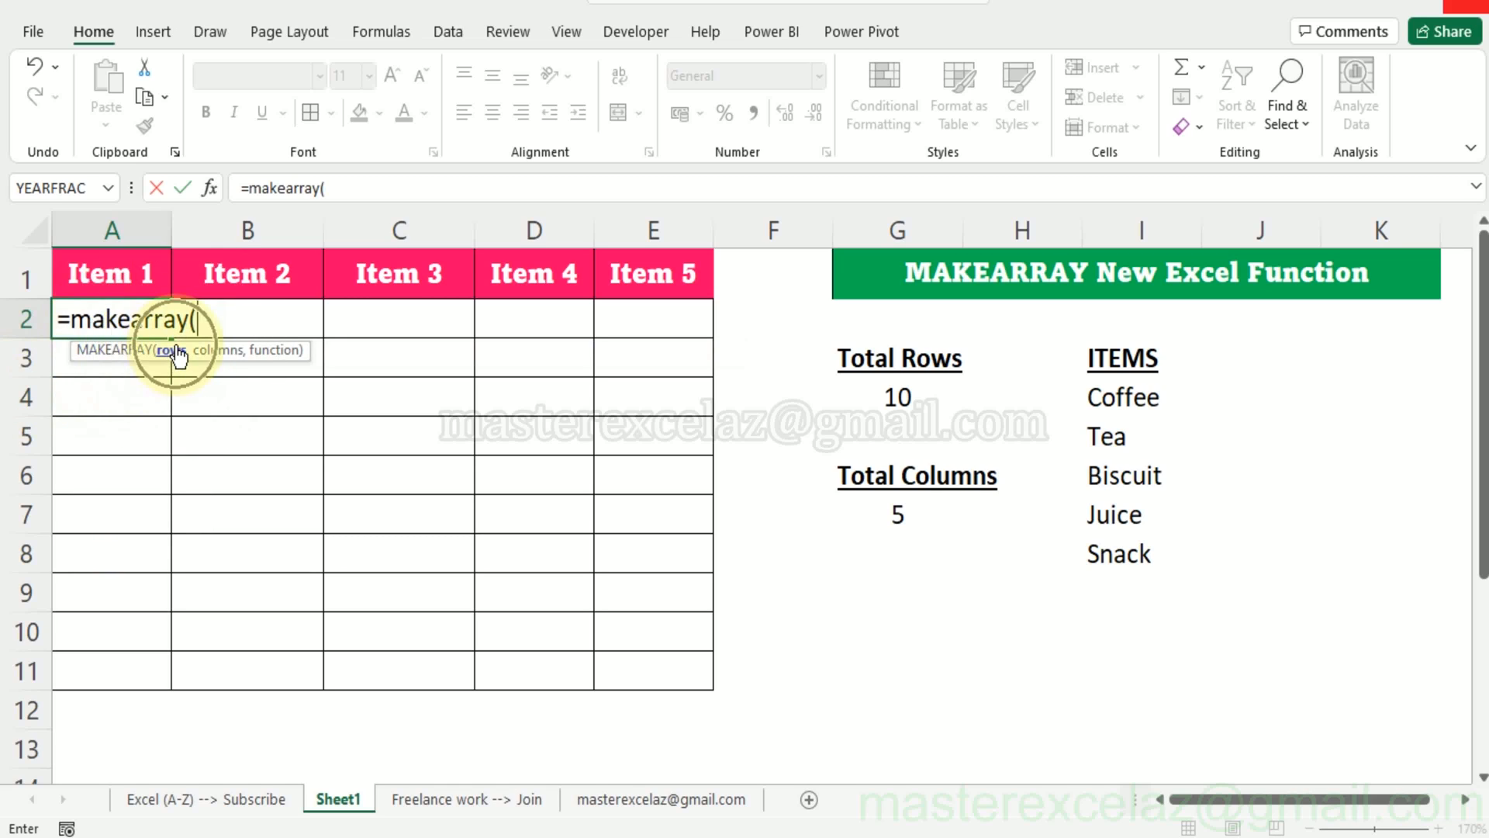
{"action": "left_click", "coordinate": [900, 396]}
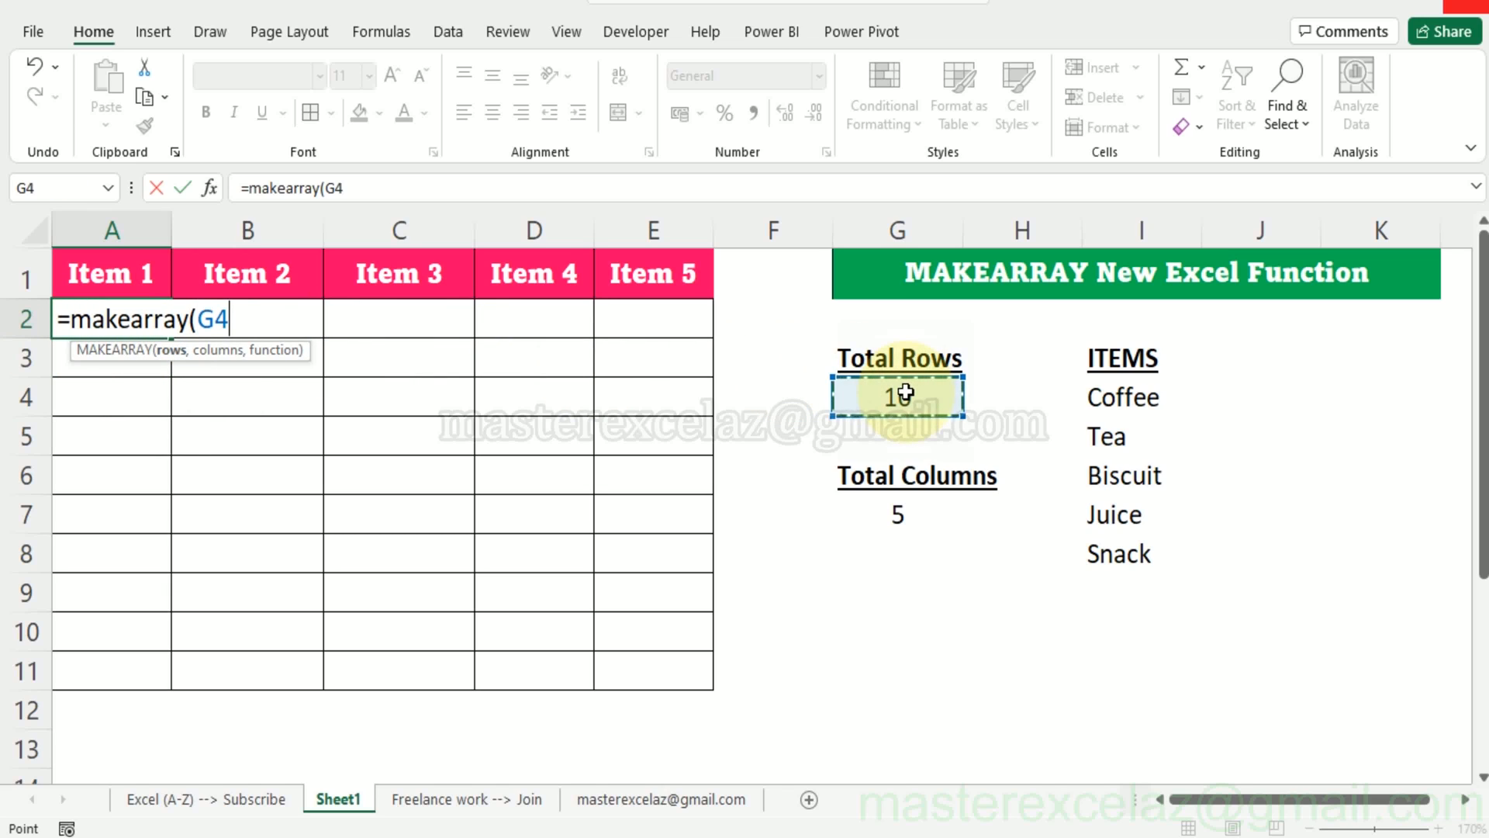
{"action": "type", "text": ","}
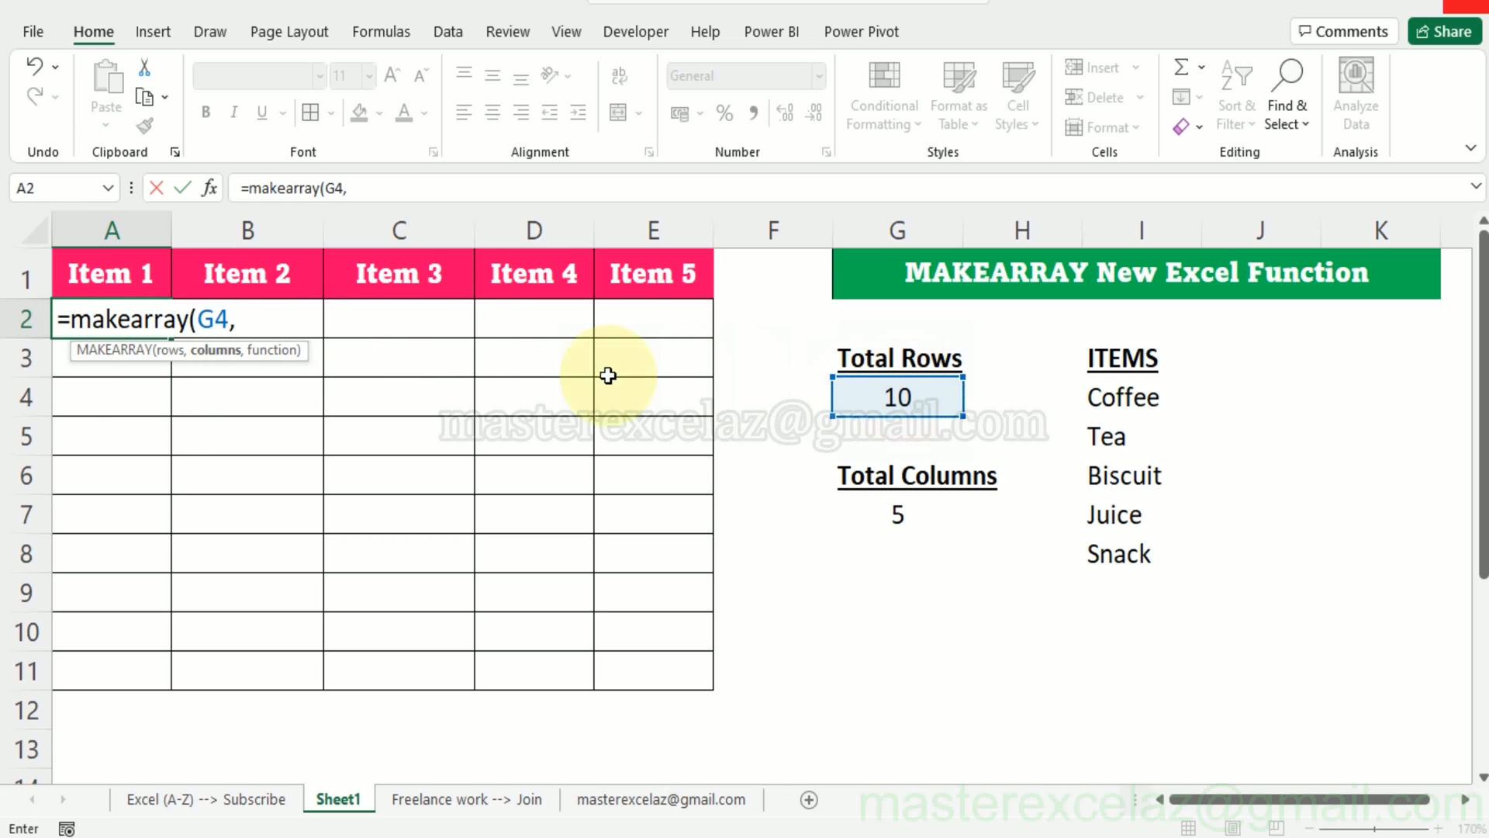
{"action": "left_click", "coordinate": [225, 361]}
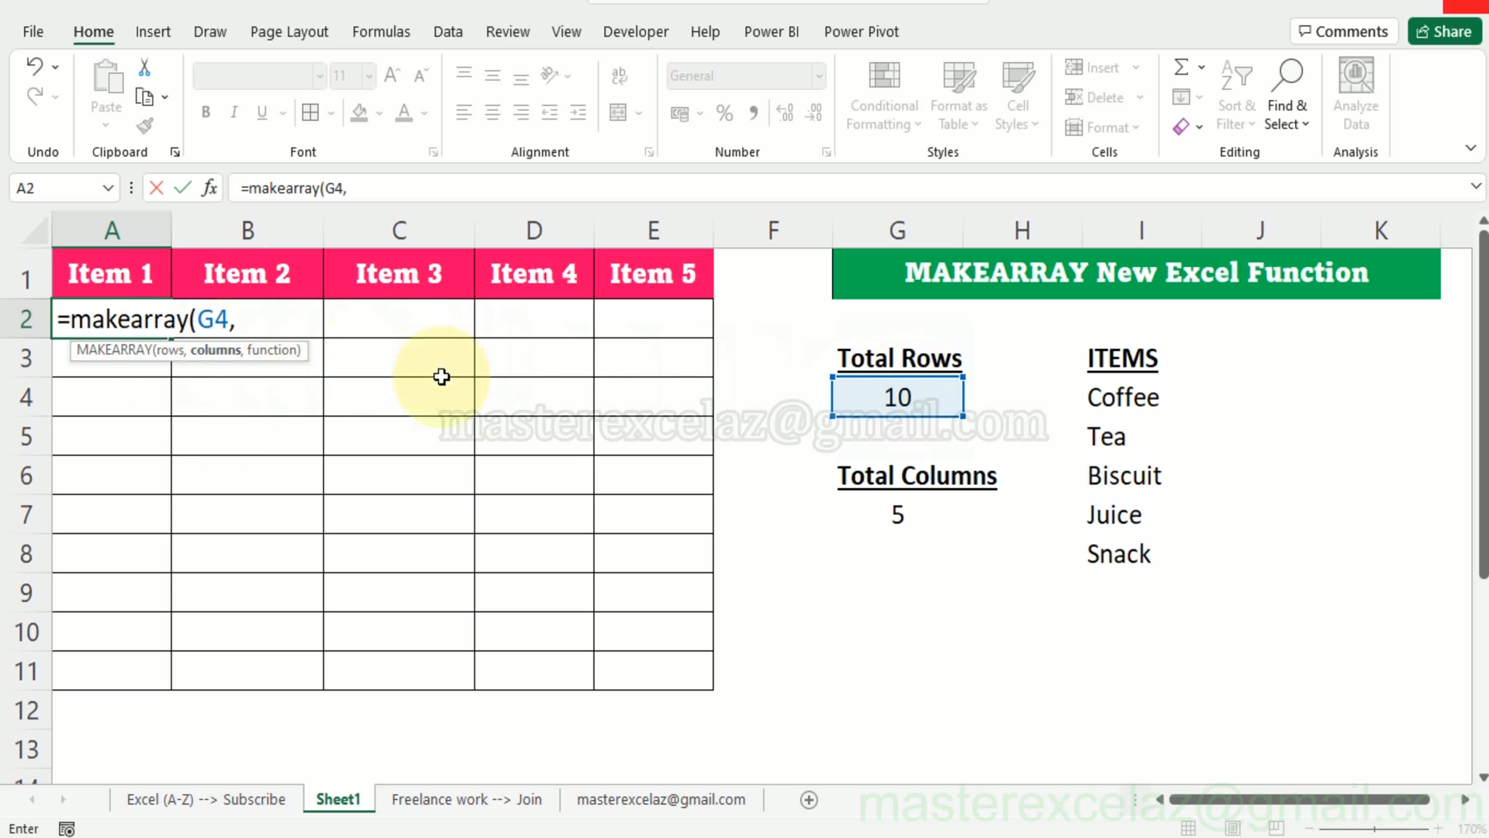
{"action": "left_click", "coordinate": [903, 518]}
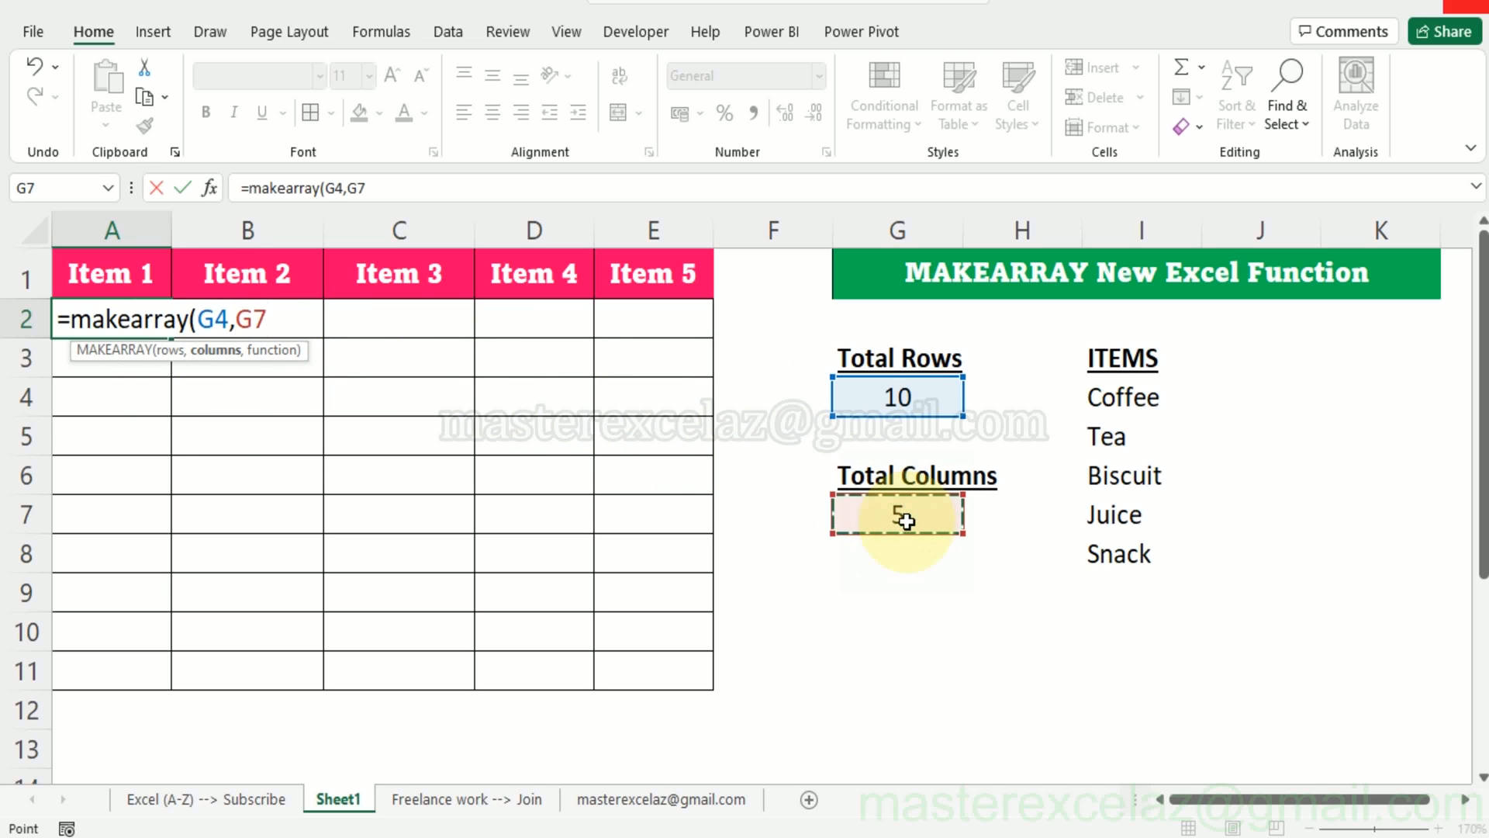
{"action": "type", "text": ","}
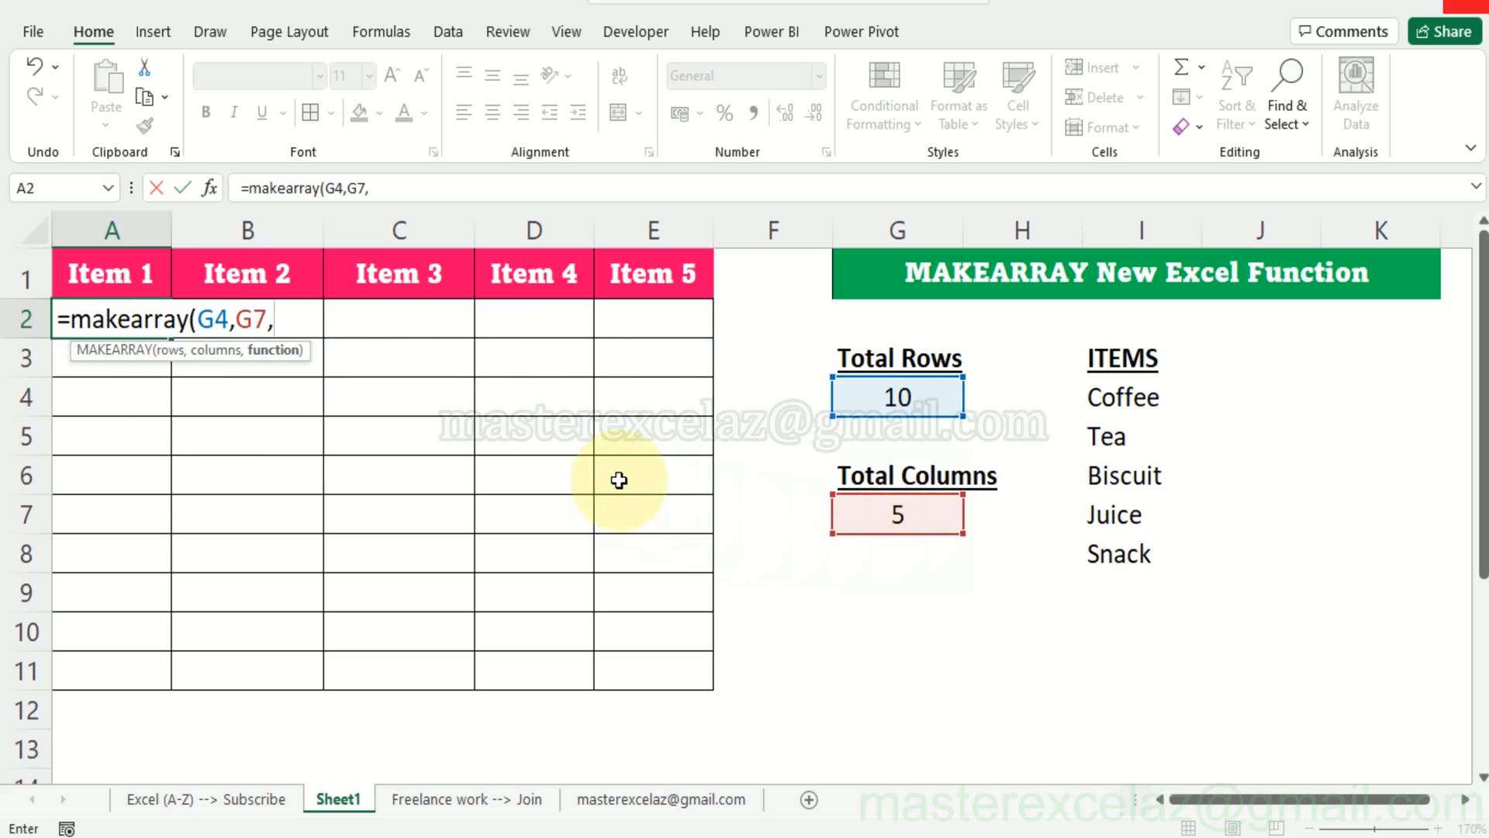
Step: Add a LAMBDA as the function argument of the A2 formula, with the parameters rows and cols
{"action": "left_click", "coordinate": [275, 357]}
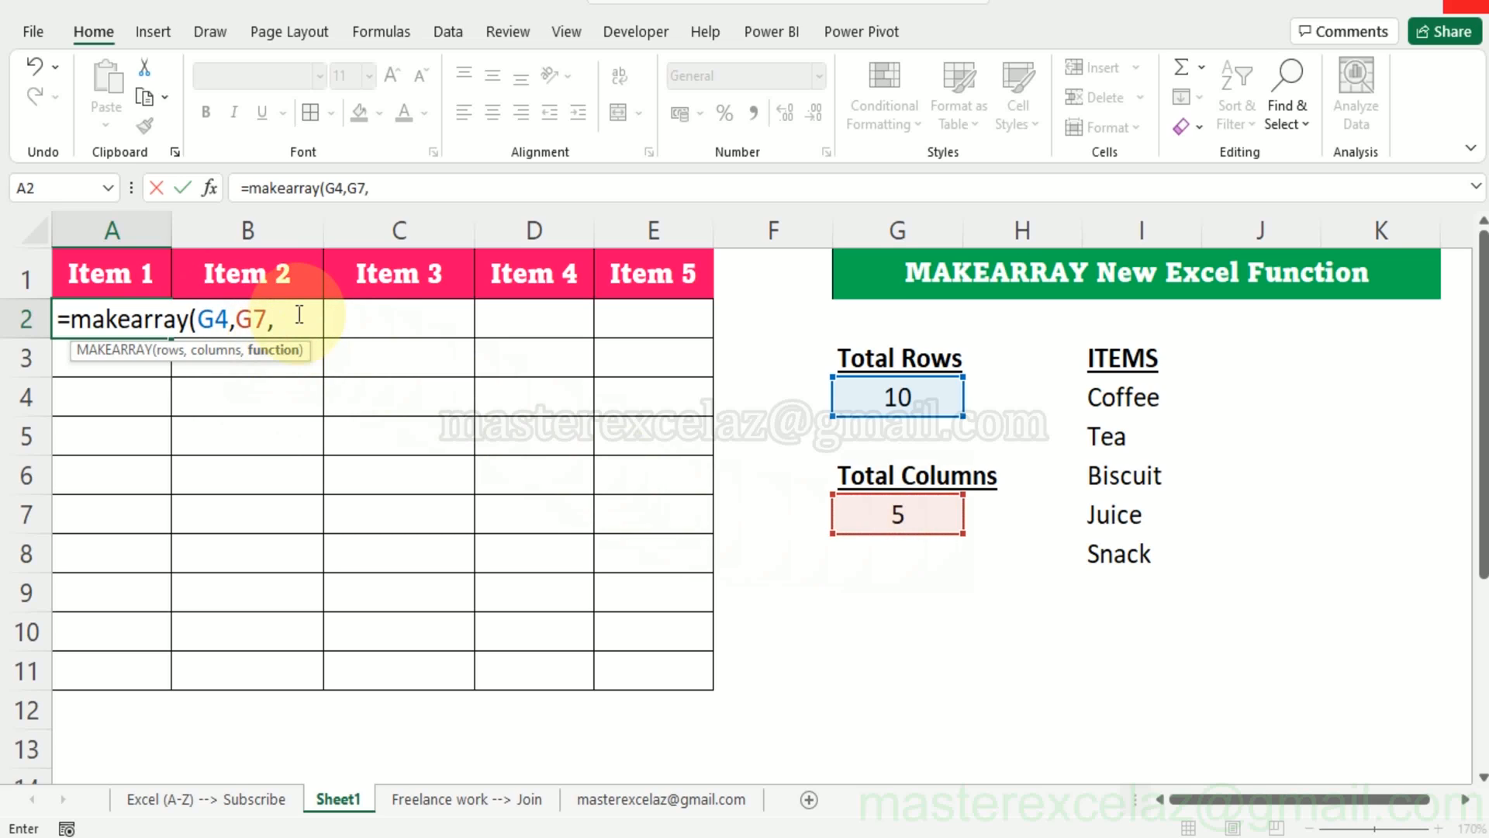
{"action": "type", "text": "l"}
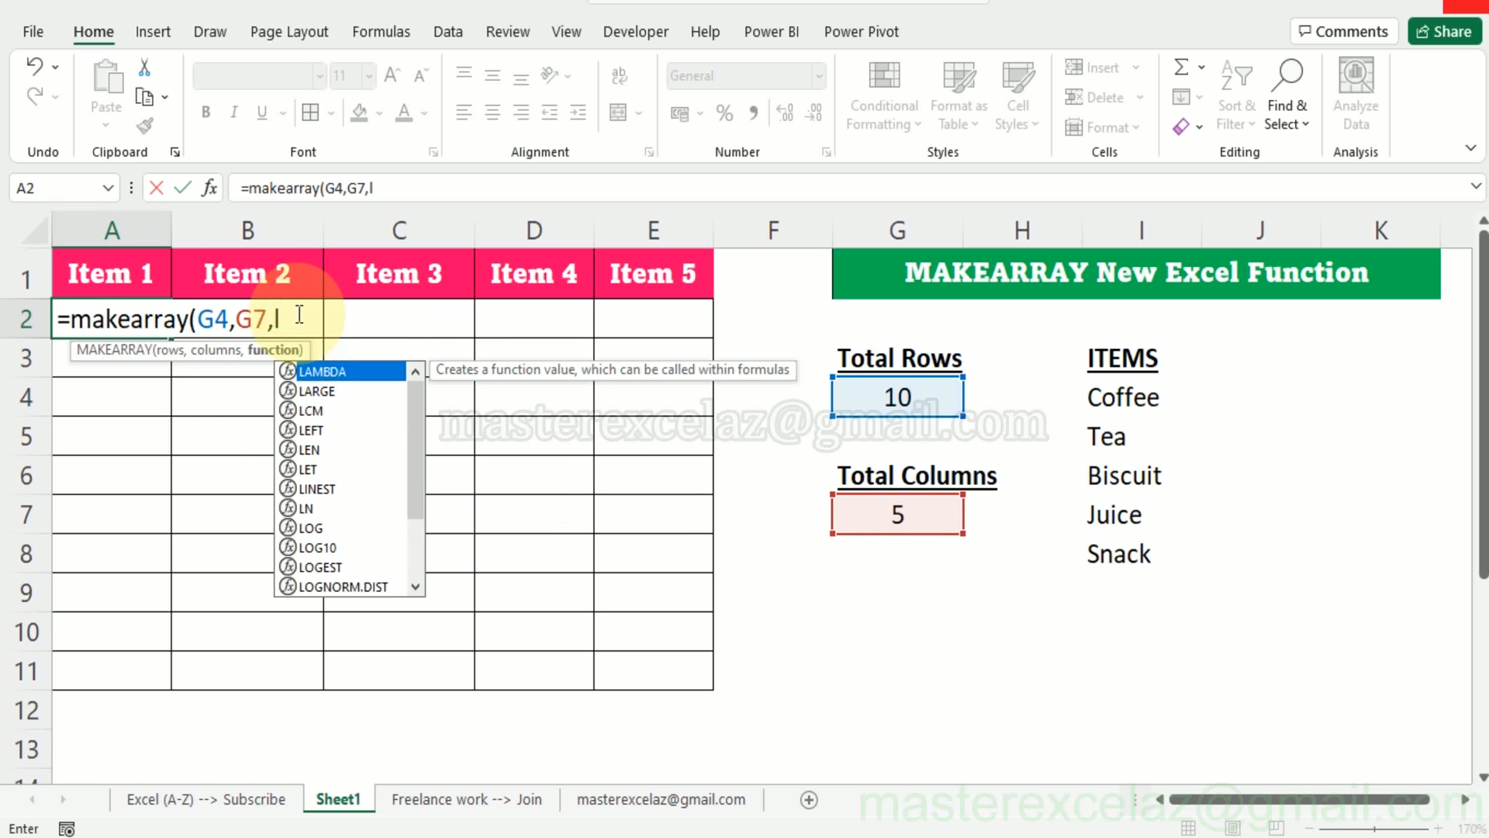
{"action": "type", "text": "am"}
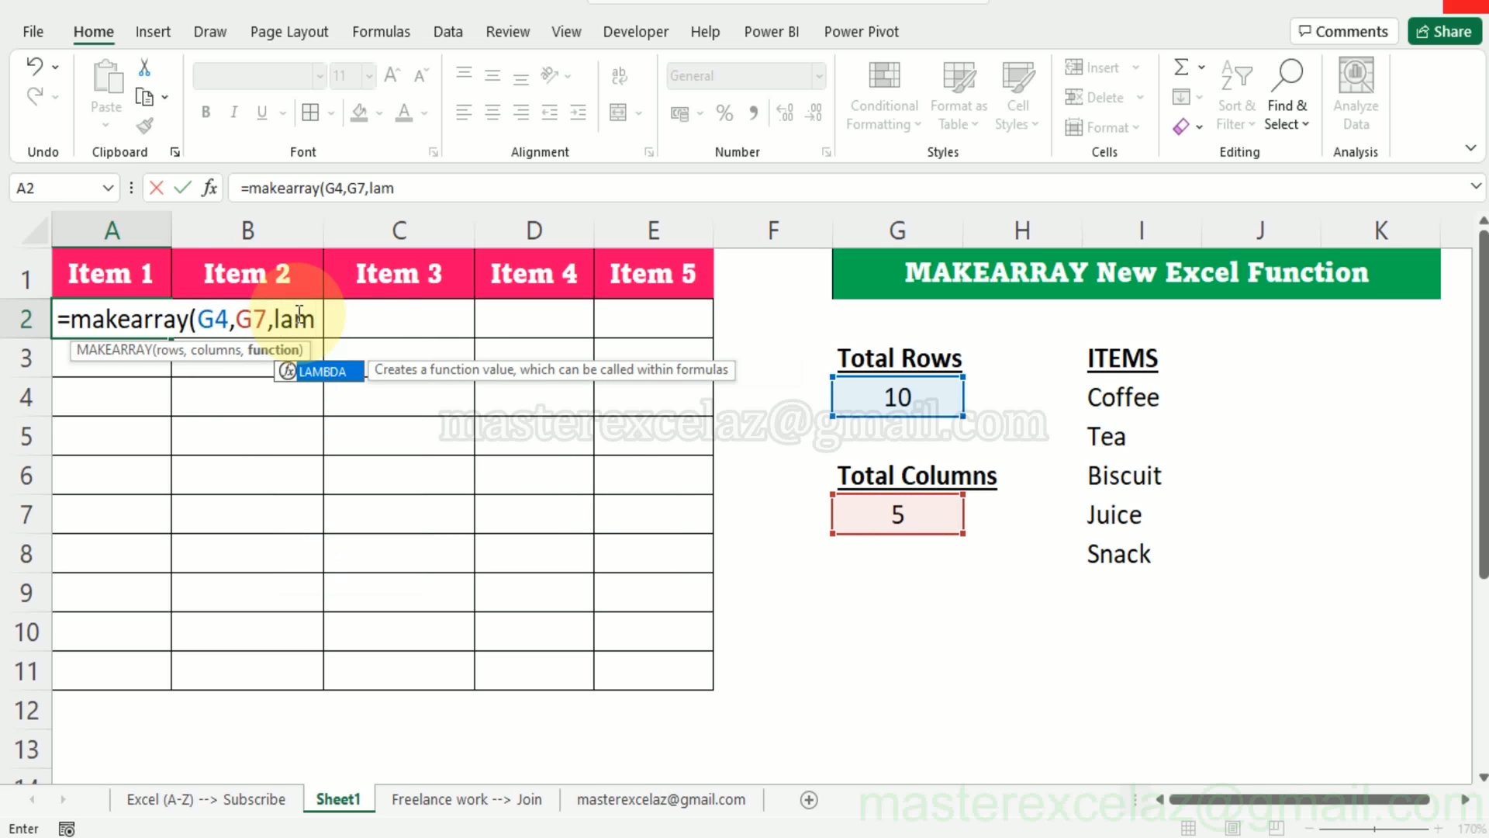
{"action": "key", "text": "Tab"}
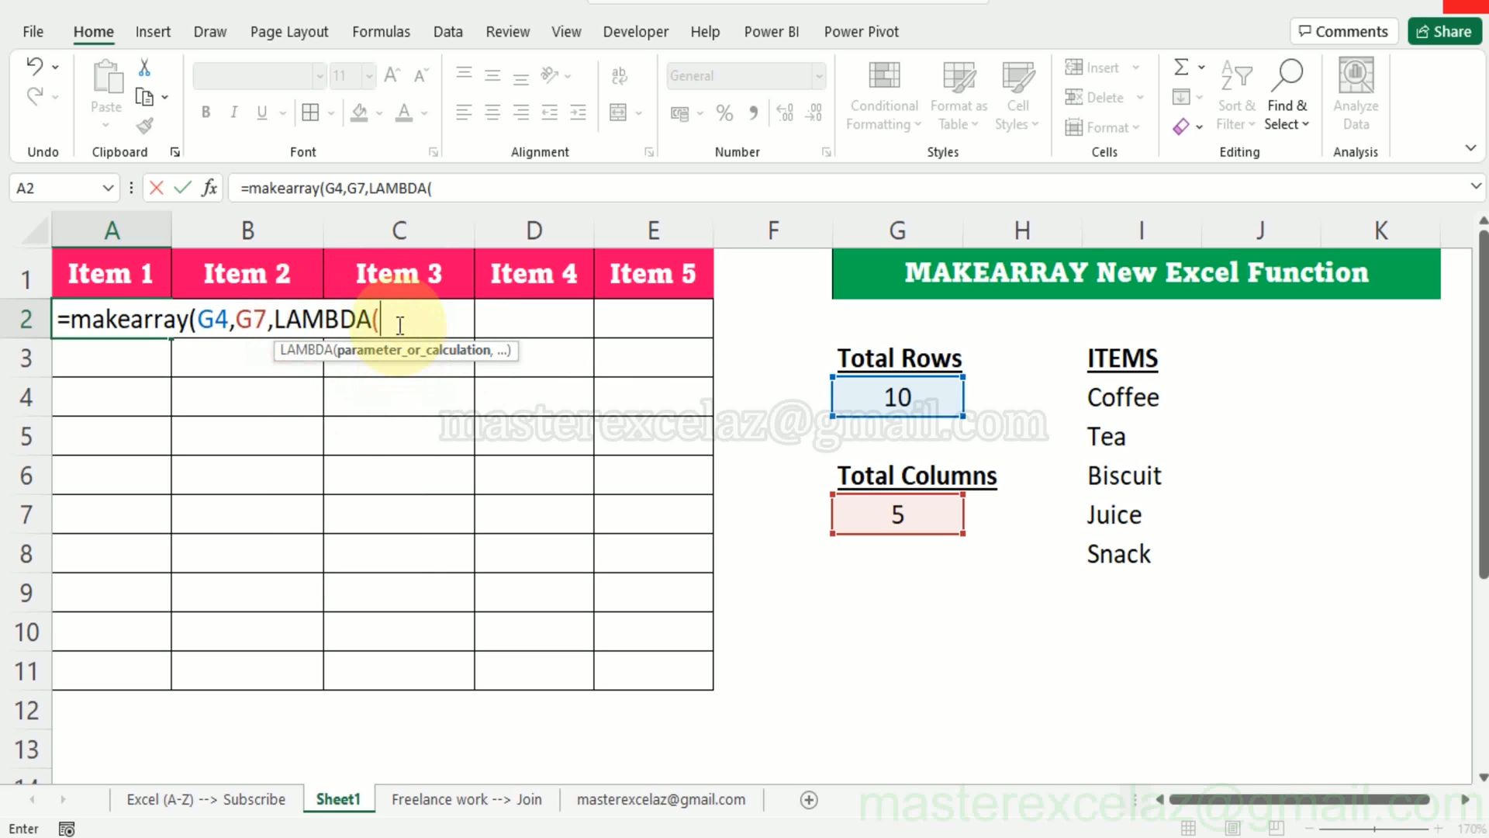
{"action": "type", "text": "rows"}
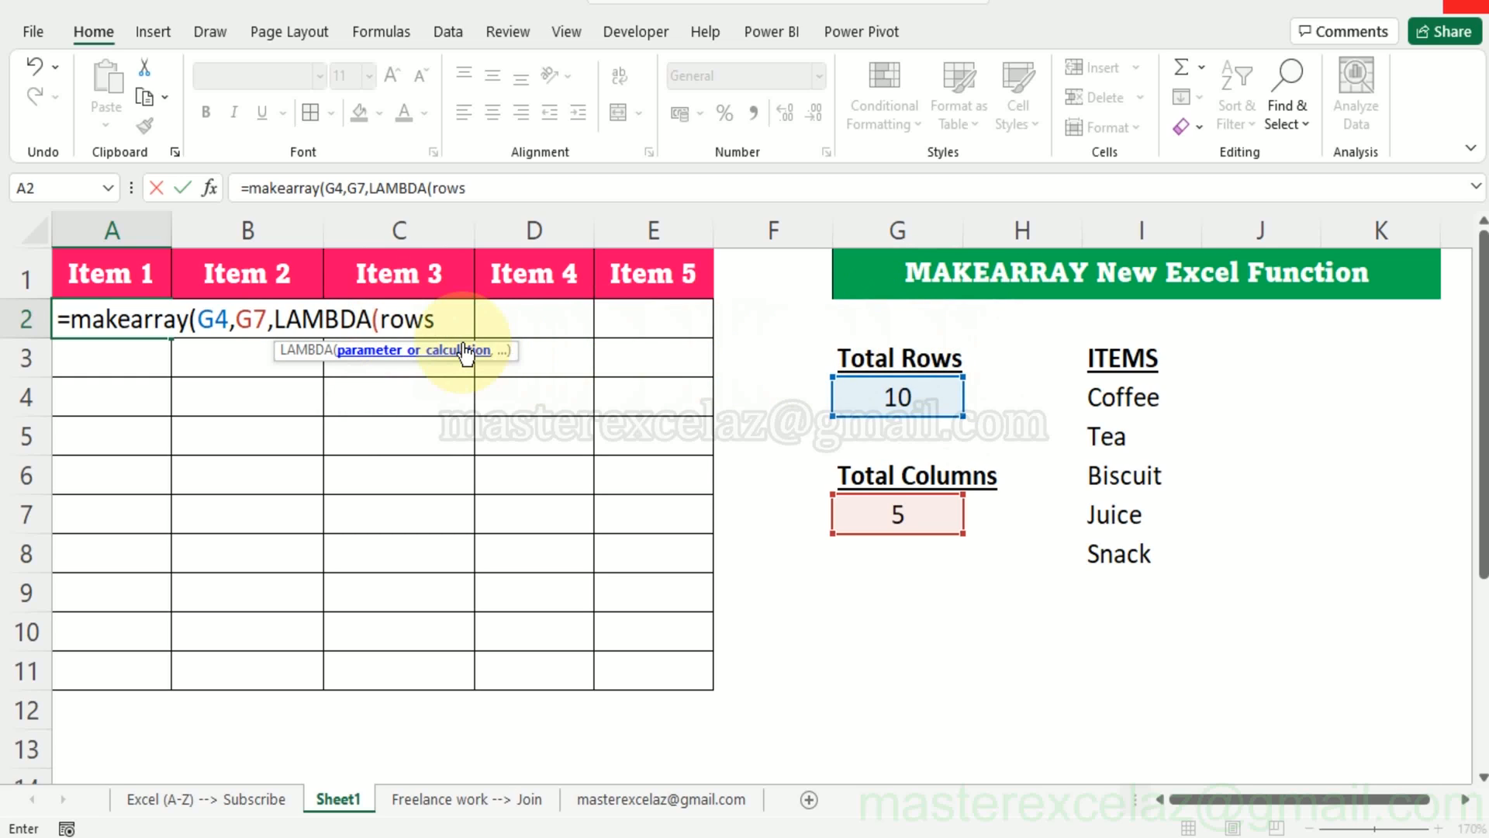
{"action": "type", "text": ","}
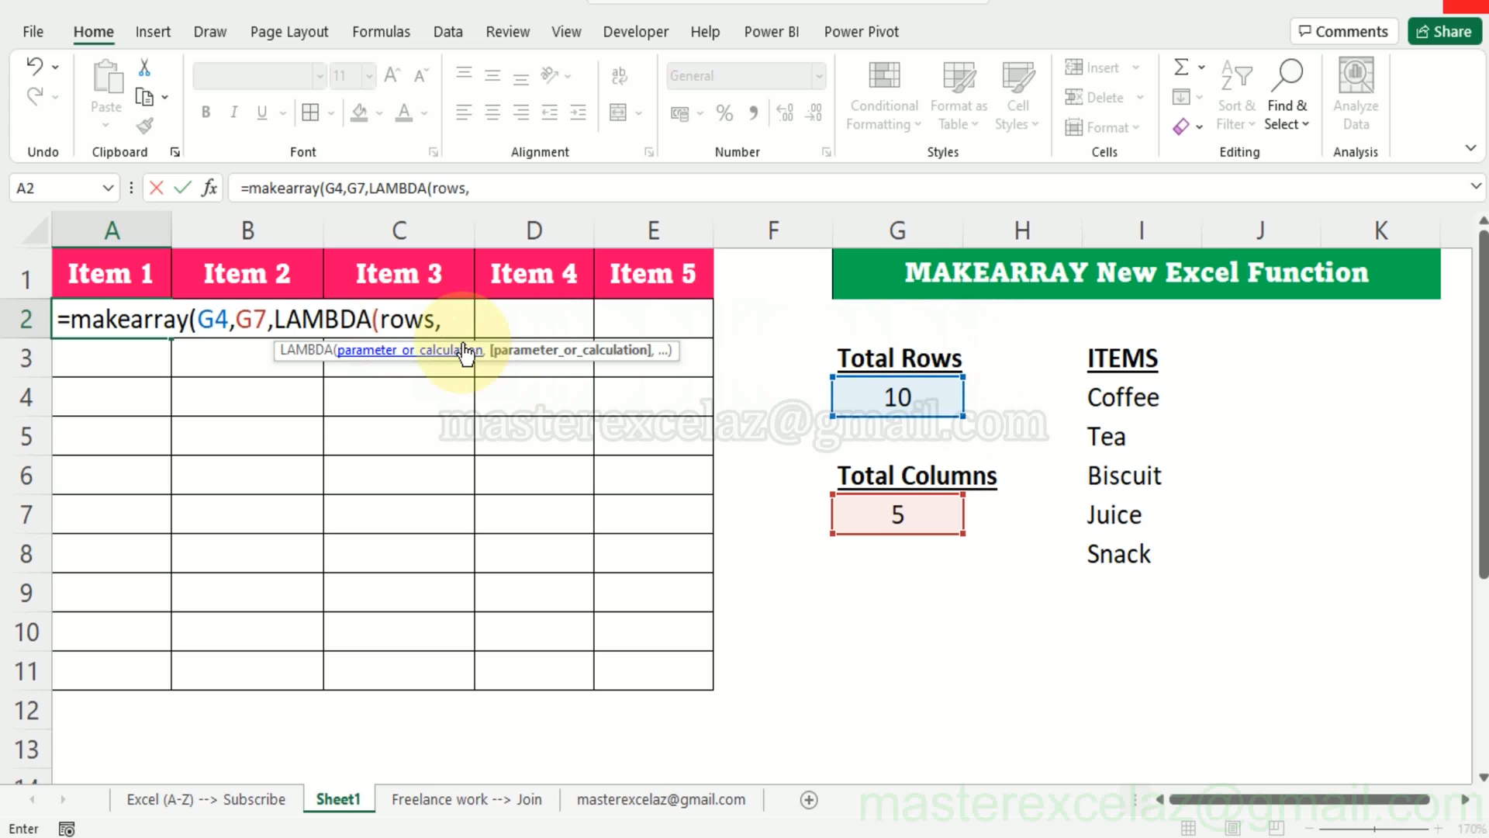
{"action": "left_click", "coordinate": [542, 346]}
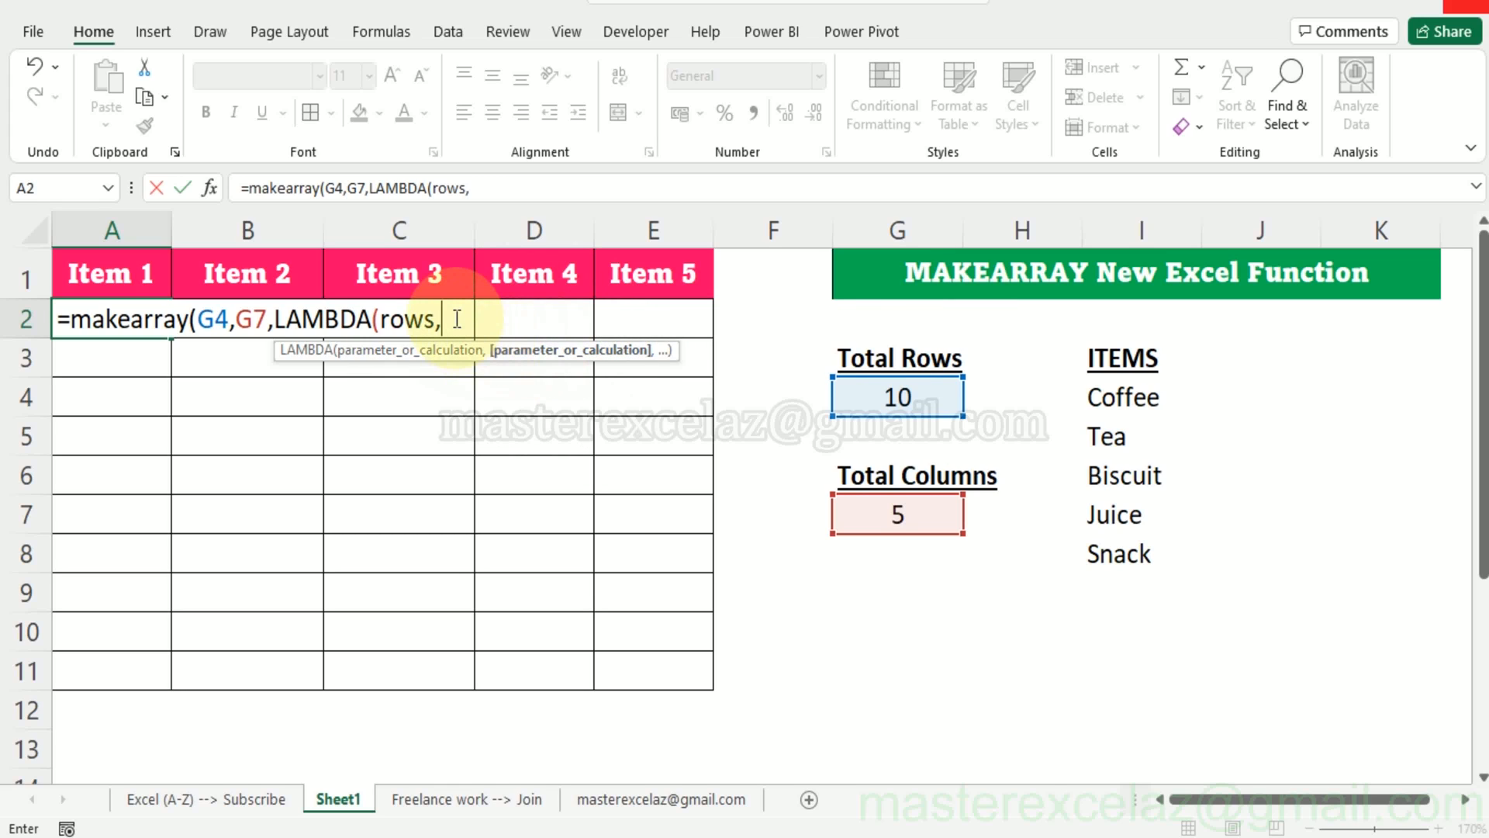
{"action": "type", "text": "cols"}
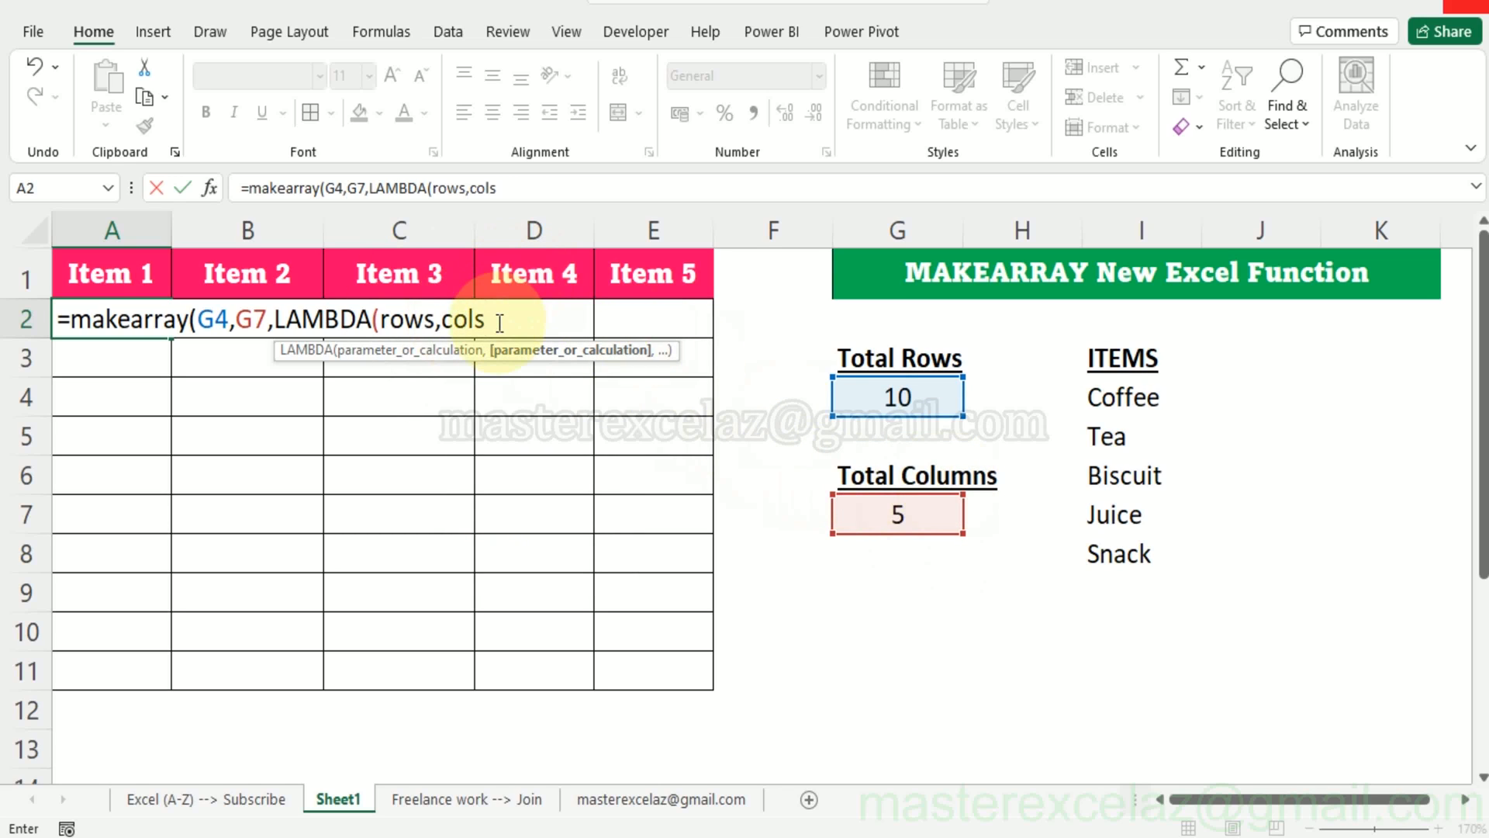
{"action": "type", "text": ","}
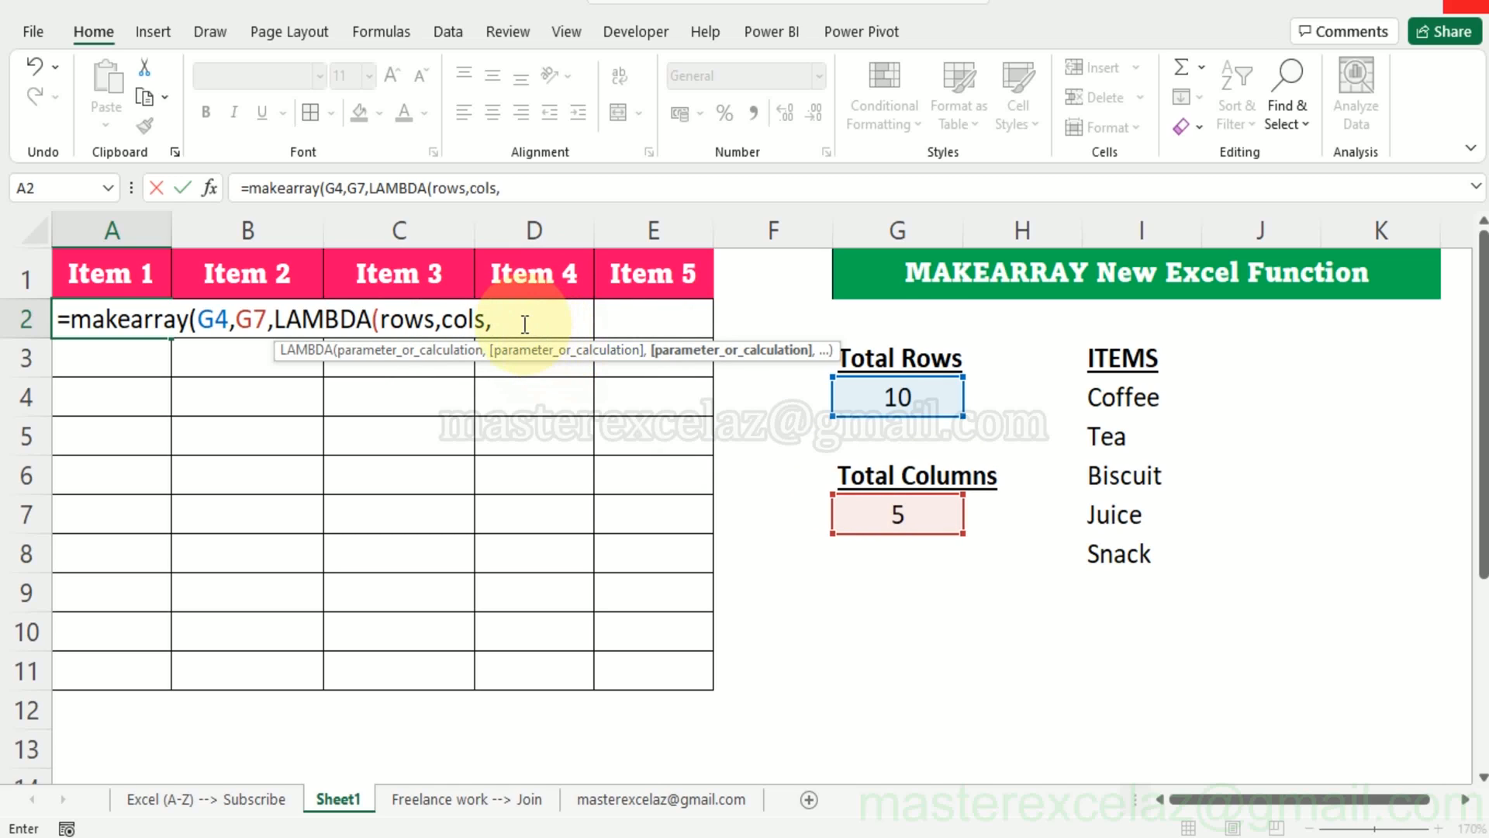
Step: Add CHOOSE as the LAMBDA calculation in A2, using RANDBETWEEN(1,5) as its index number
{"action": "type", "text": "cho"}
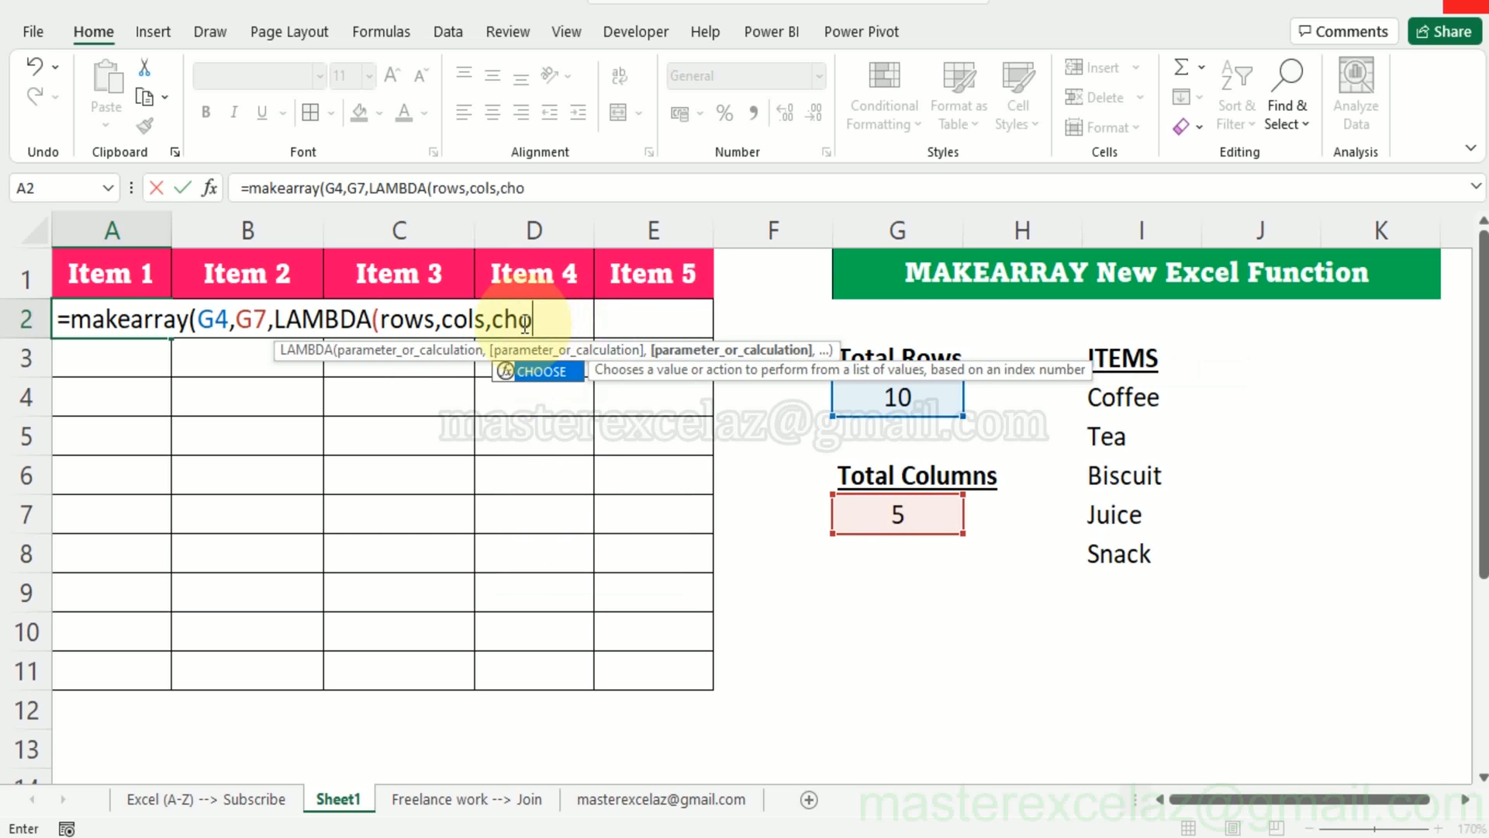
{"action": "type", "text": "ose("}
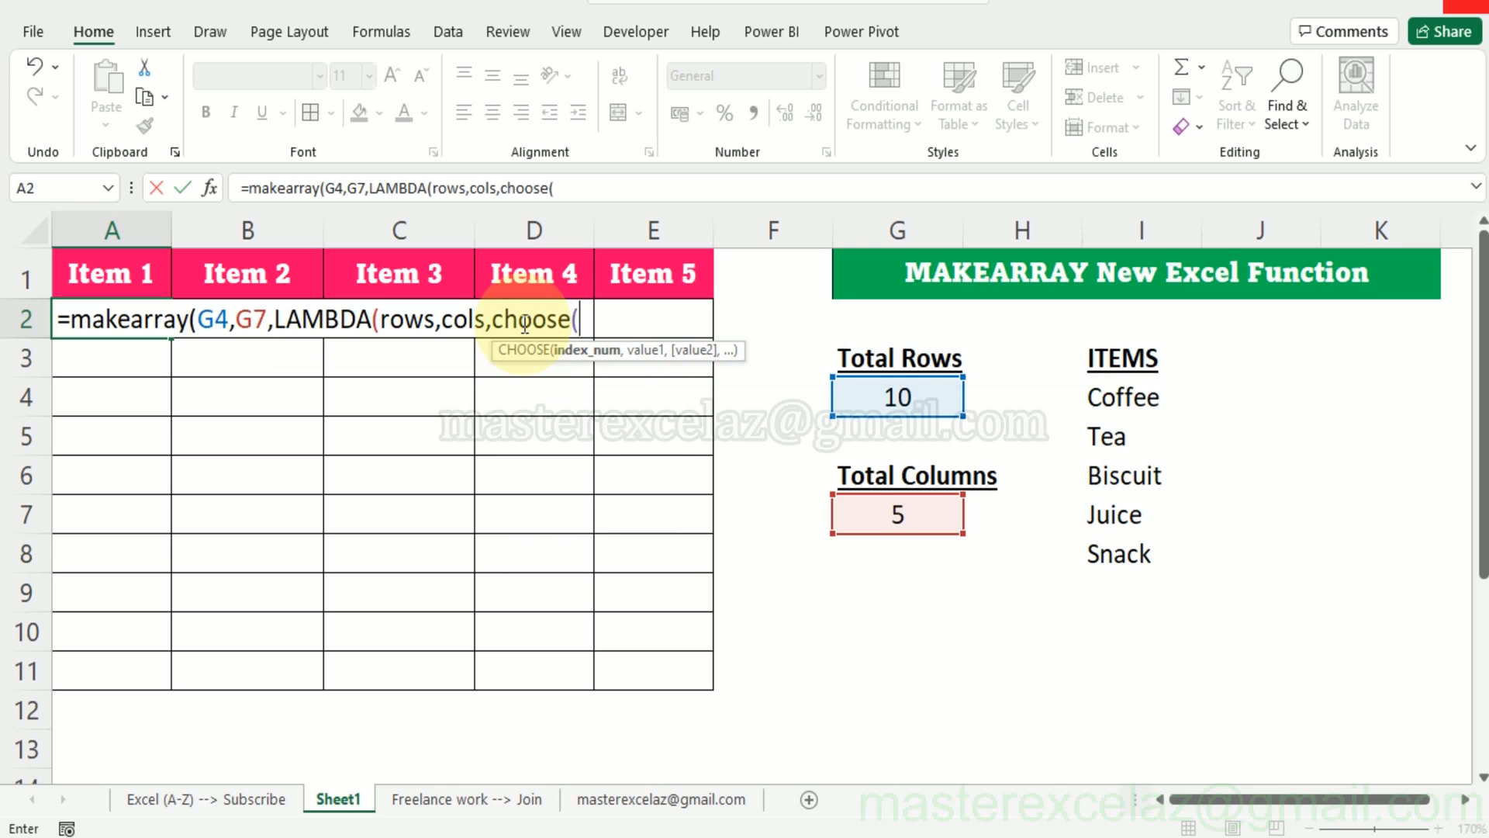
{"action": "type", "text": "ran"}
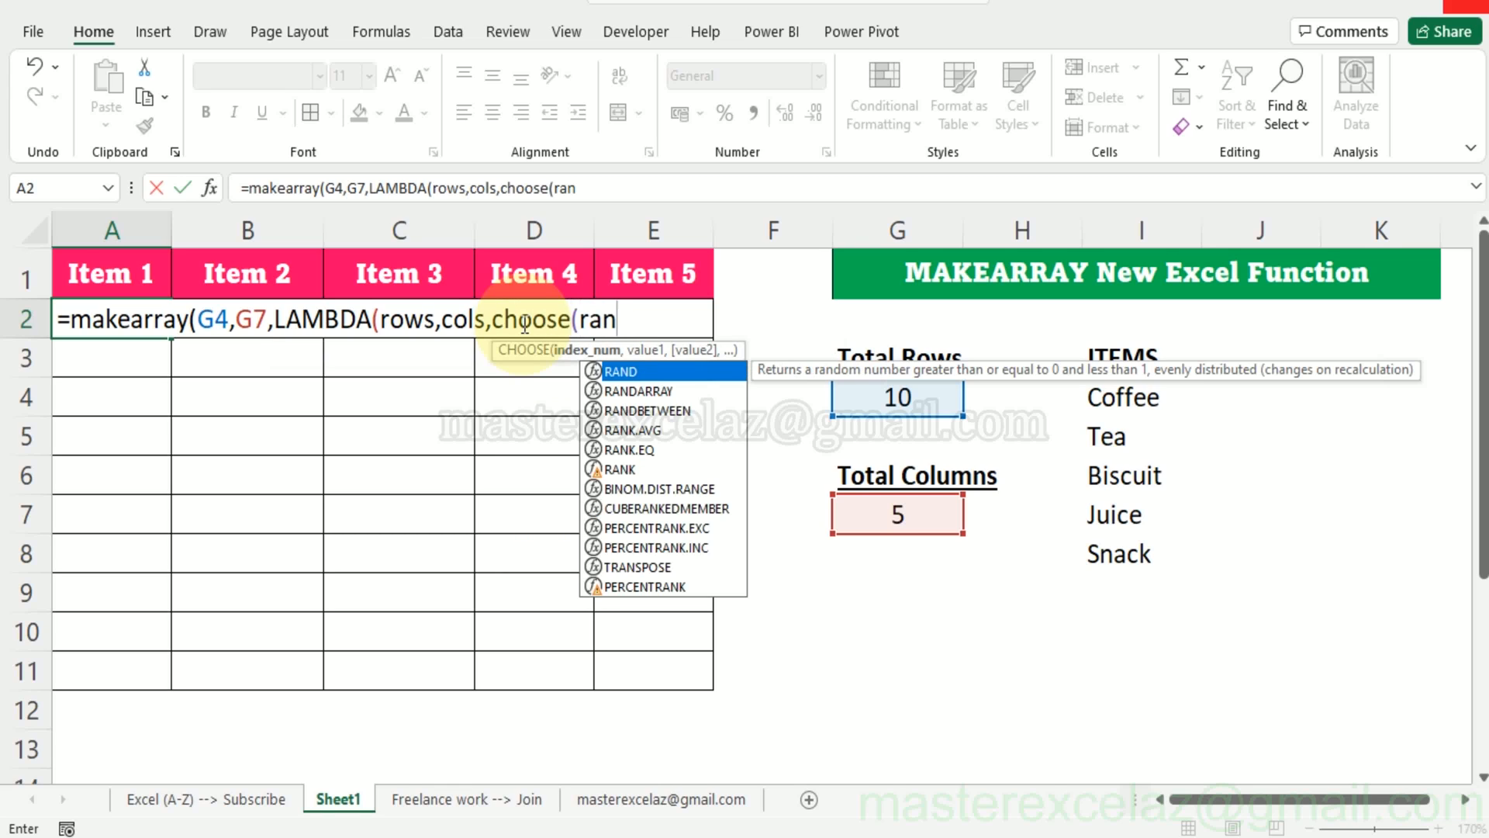
{"action": "key", "text": "Down"}
{"action": "key", "text": "Down"}
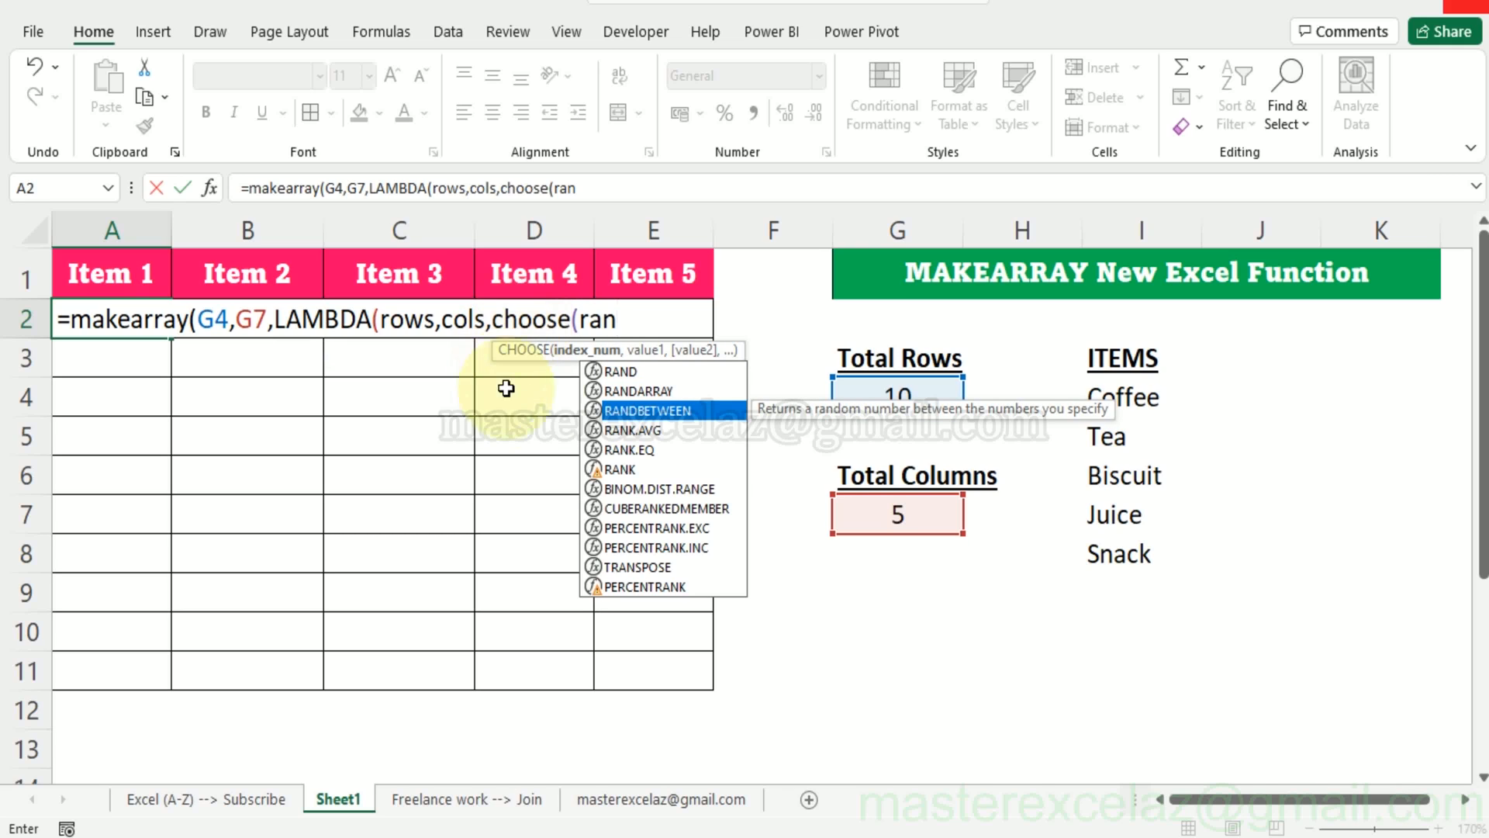
{"action": "double_click", "coordinate": [620, 411]}
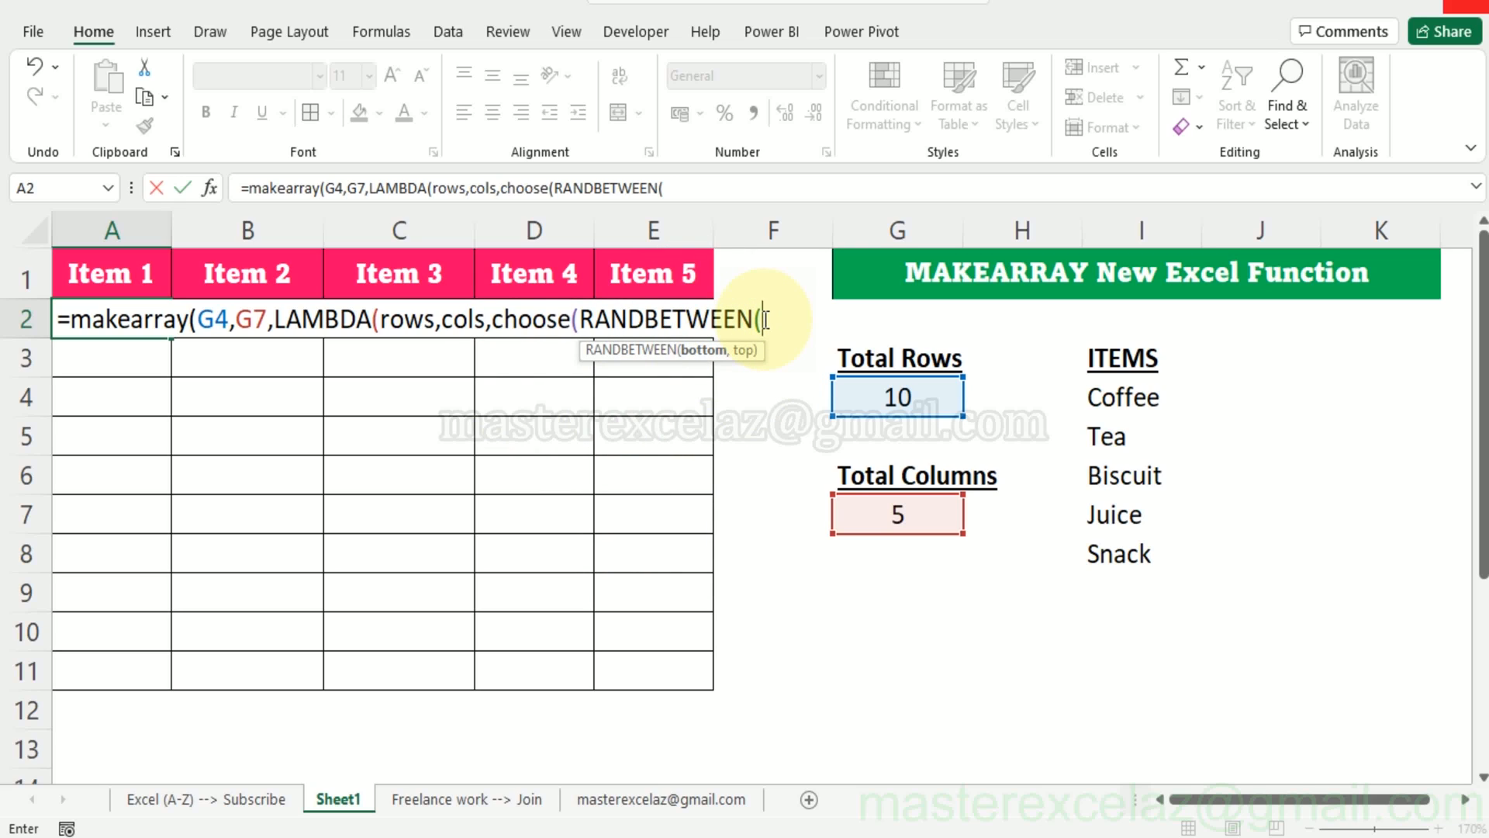
{"action": "type", "text": "1,"}
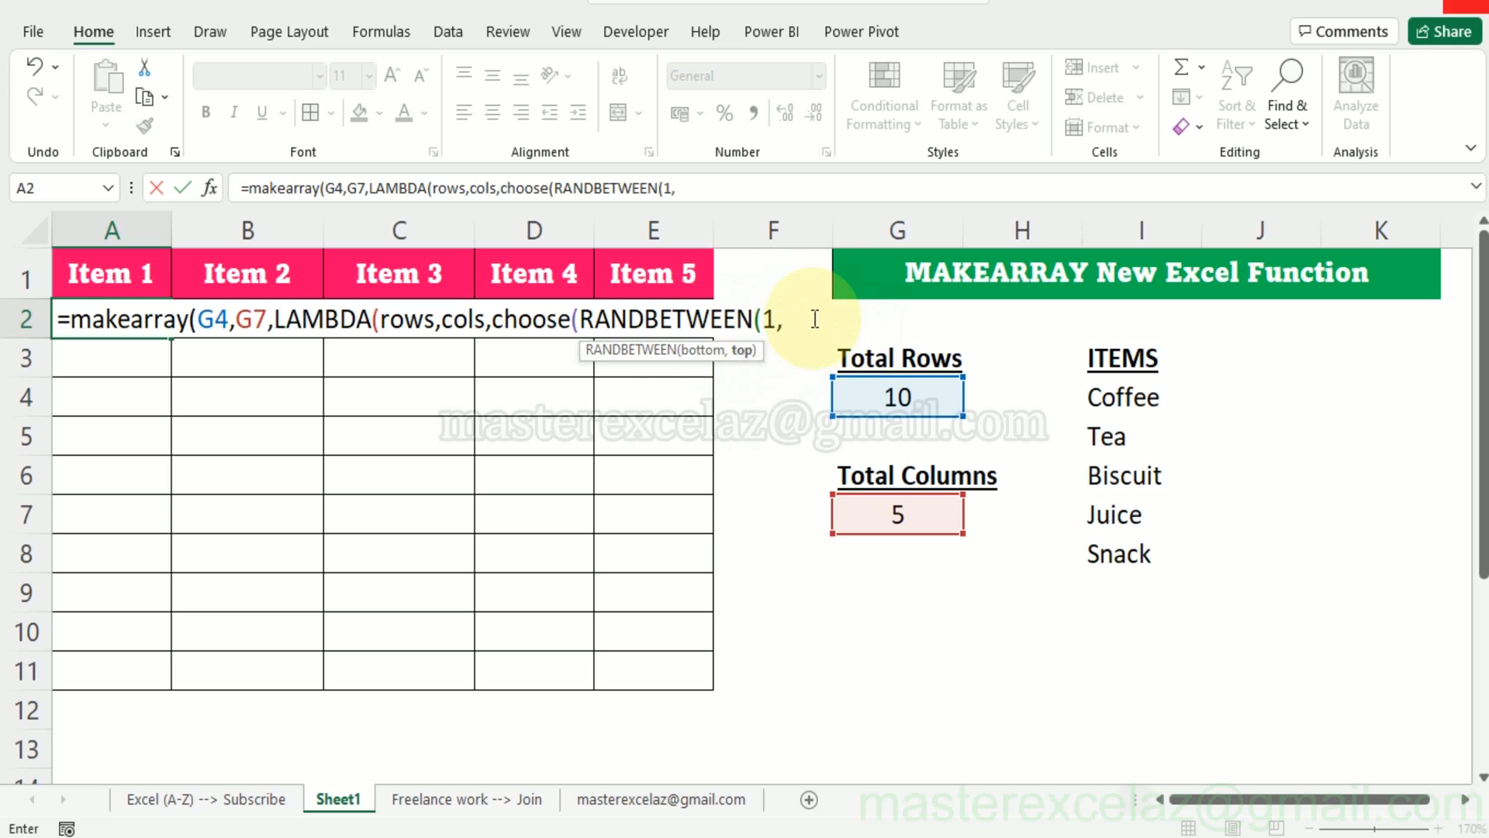
{"action": "type", "text": "5"}
{"action": "type", "text": ")"}
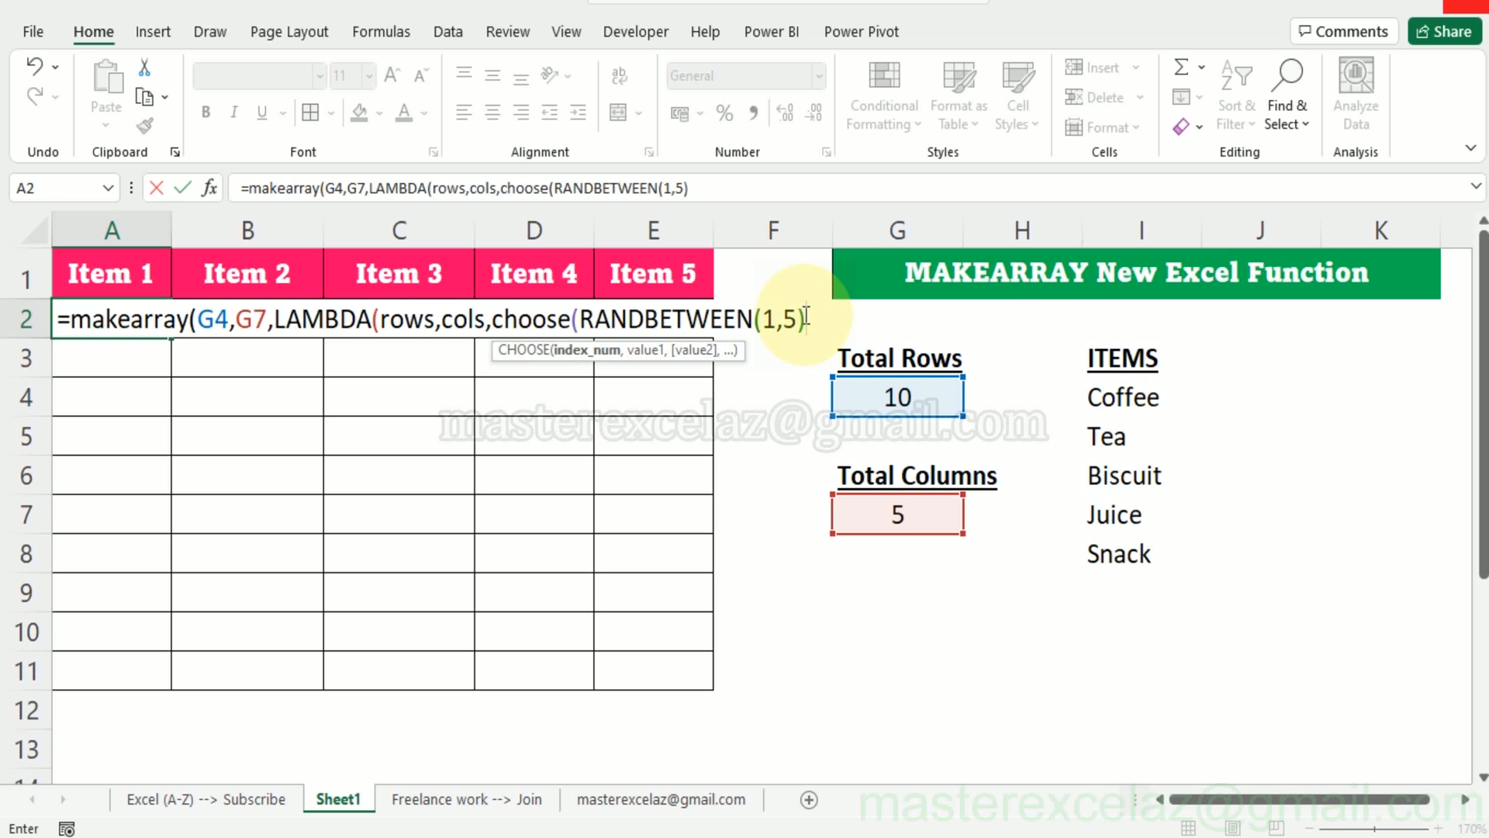
{"action": "type", "text": ","}
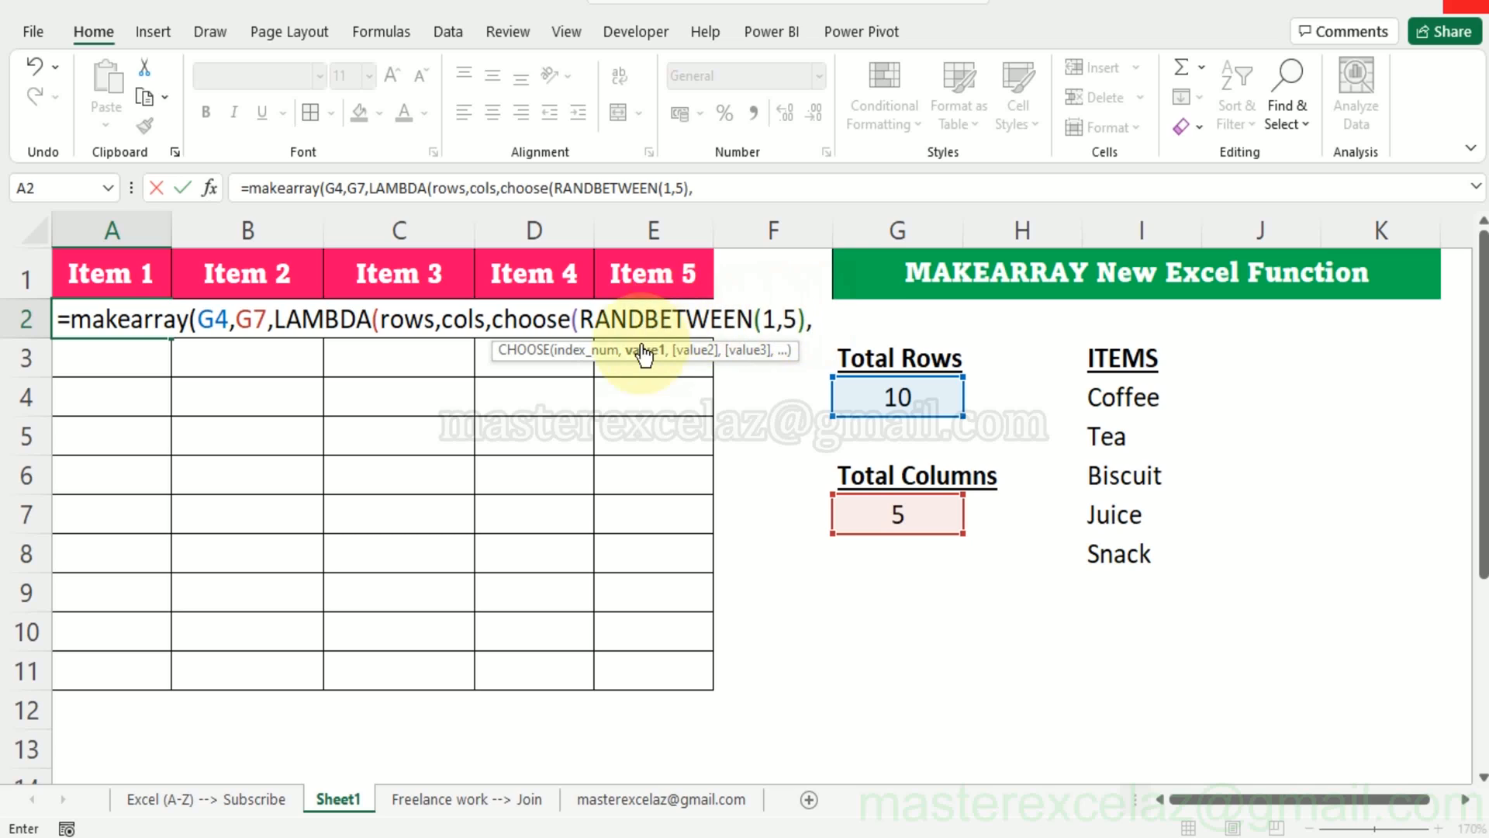
Step: Add I4 (Coffee) and I5 (Tea) as the first two values of CHOOSE in the A2 formula
{"action": "left_click", "coordinate": [1109, 398]}
{"action": "type", "text": ",,"}
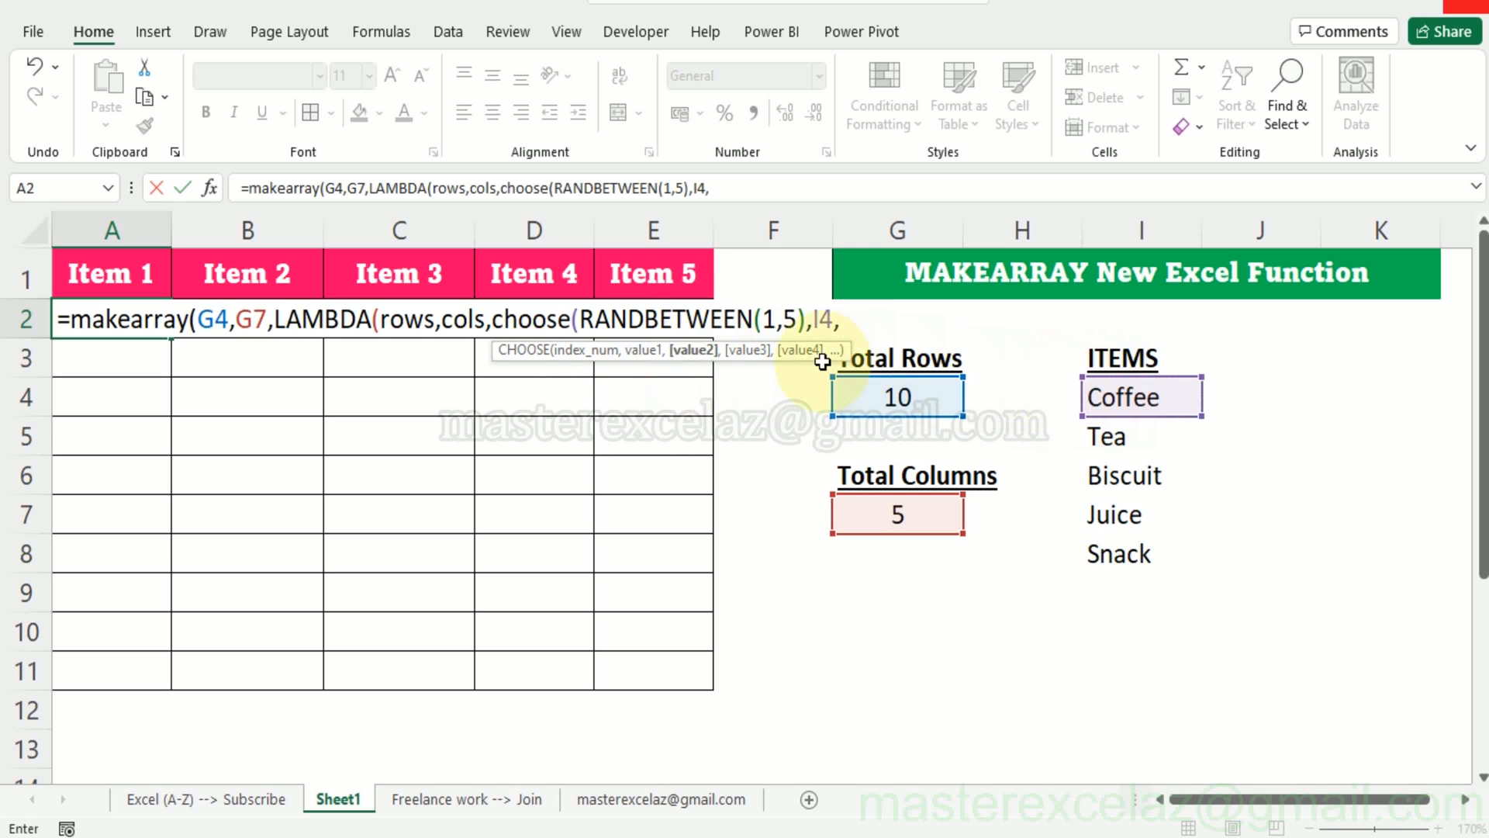
{"action": "left_click", "coordinate": [1089, 431]}
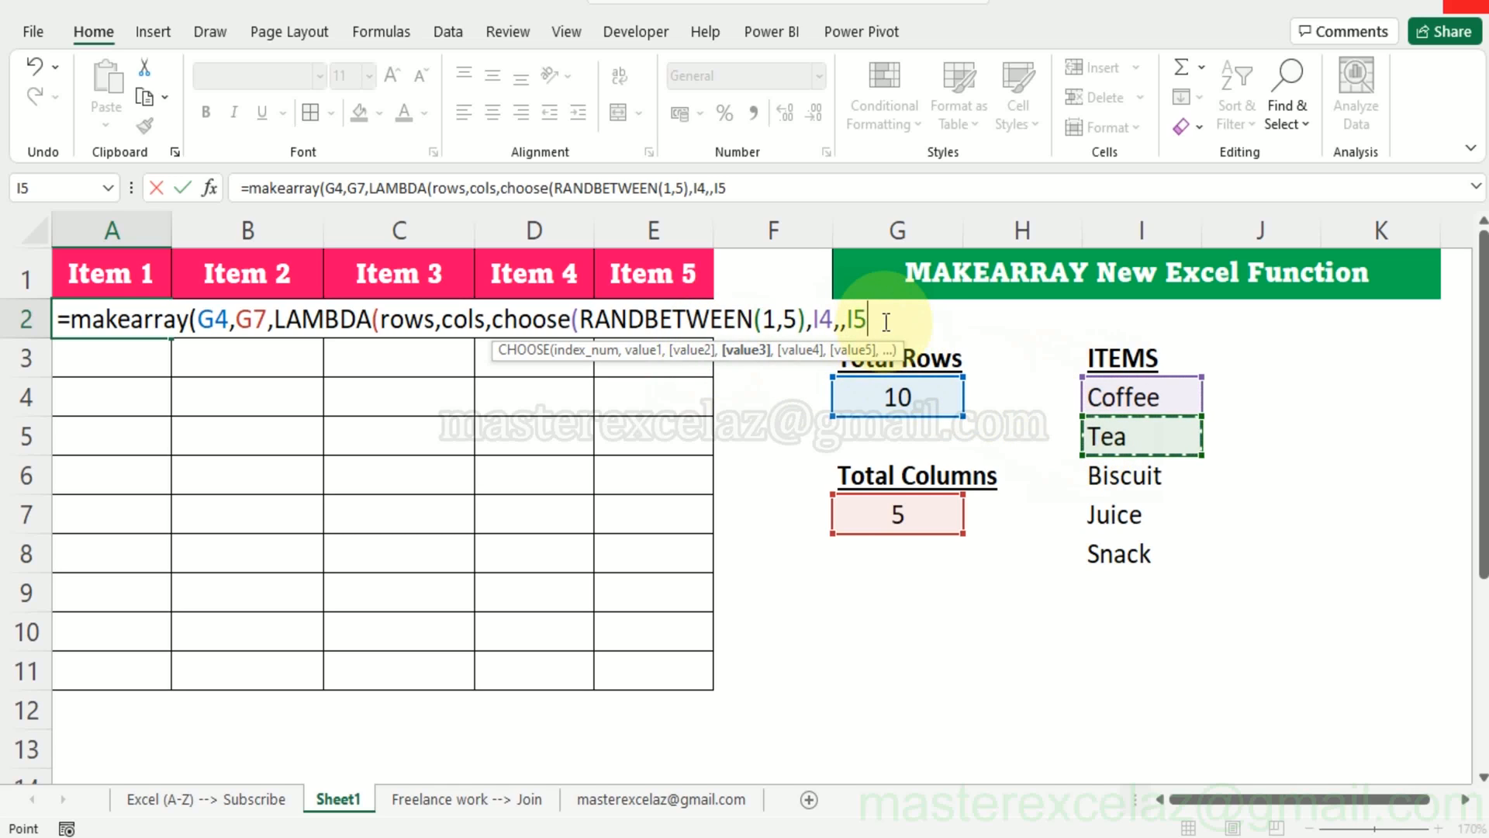
{"action": "key", "text": "BackSpace"}
{"action": "key", "text": "BackSpace"}
{"action": "key", "text": "BackSpace"}
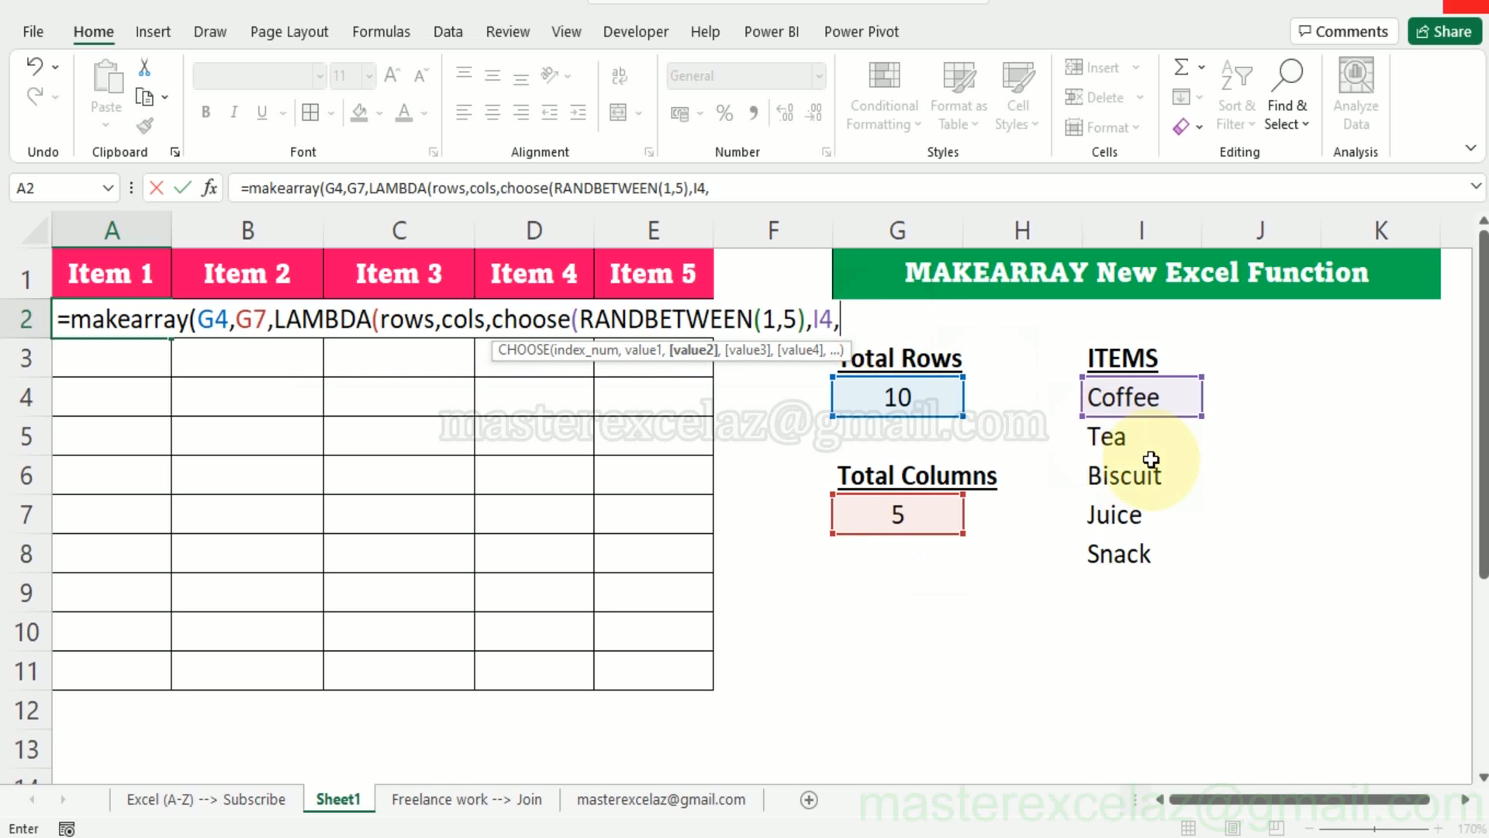
{"action": "left_click", "coordinate": [1112, 438]}
{"action": "type", "text": ",,"}
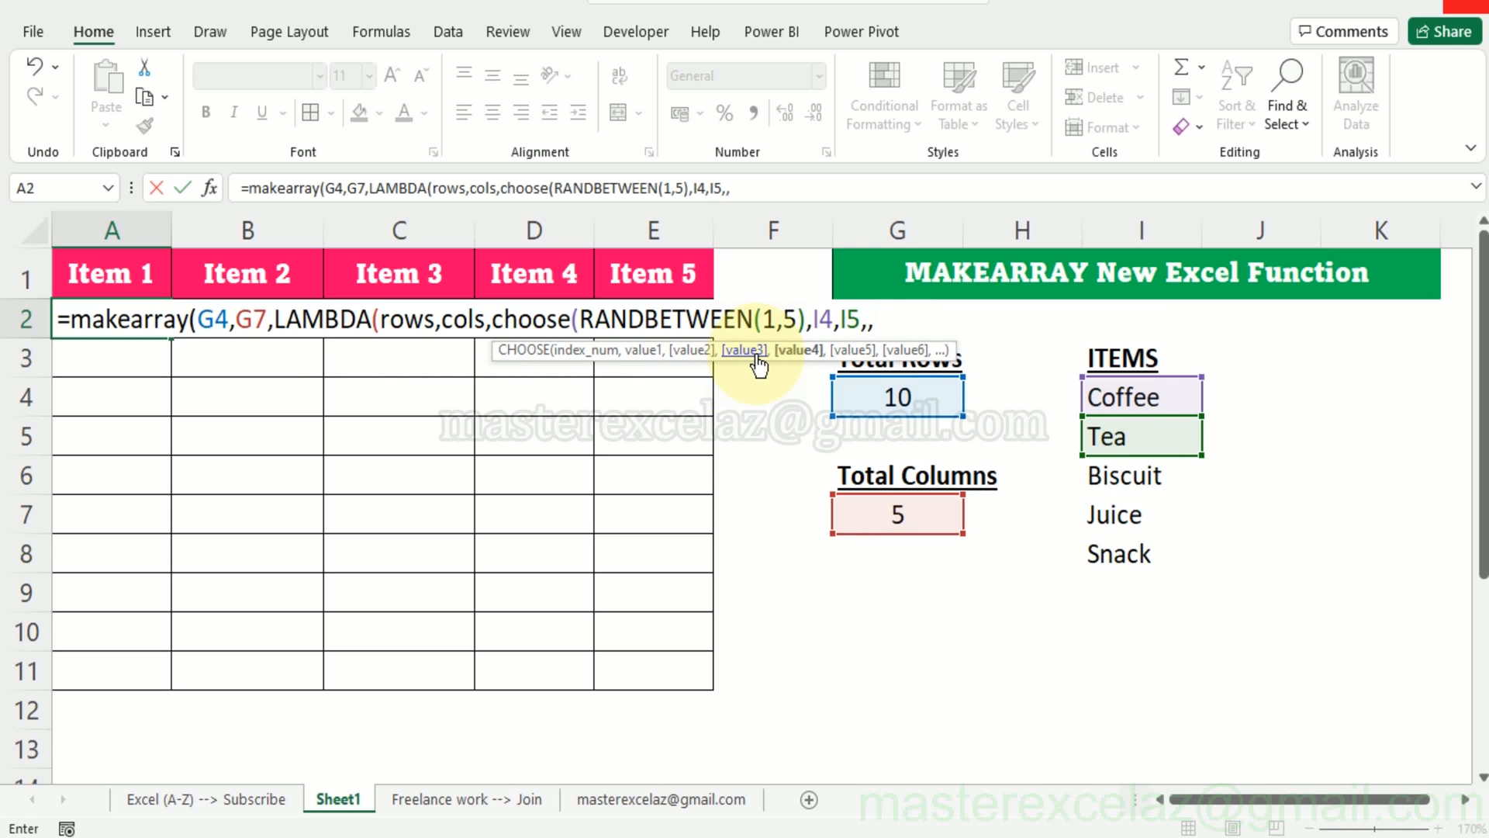
{"action": "key", "text": "BackSpace"}
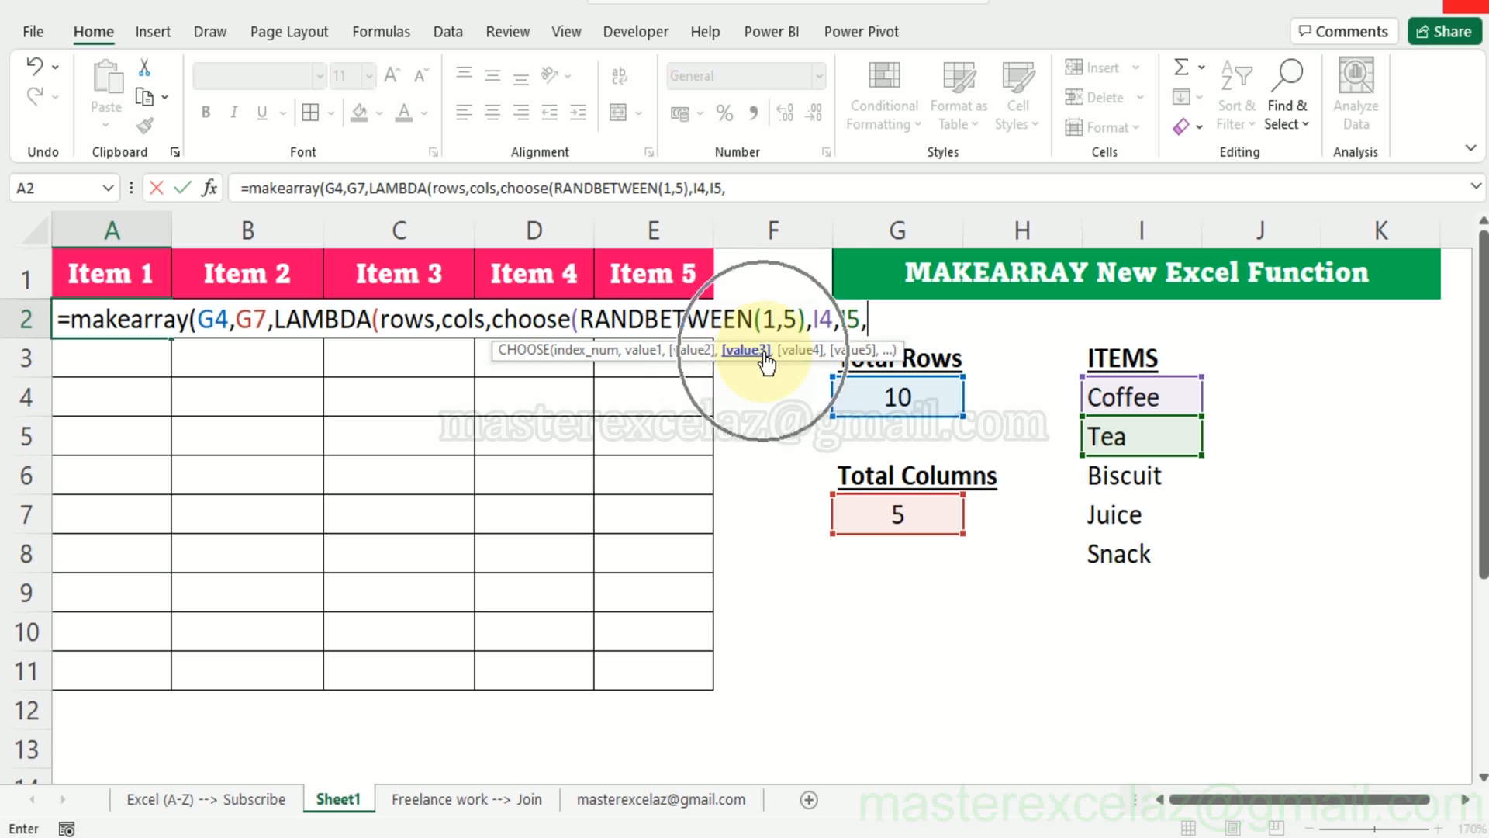
Step: Add I6, I7 and I8 as the remaining CHOOSE values in A2 and close the CHOOSE function
{"action": "left_click", "coordinate": [1149, 486]}
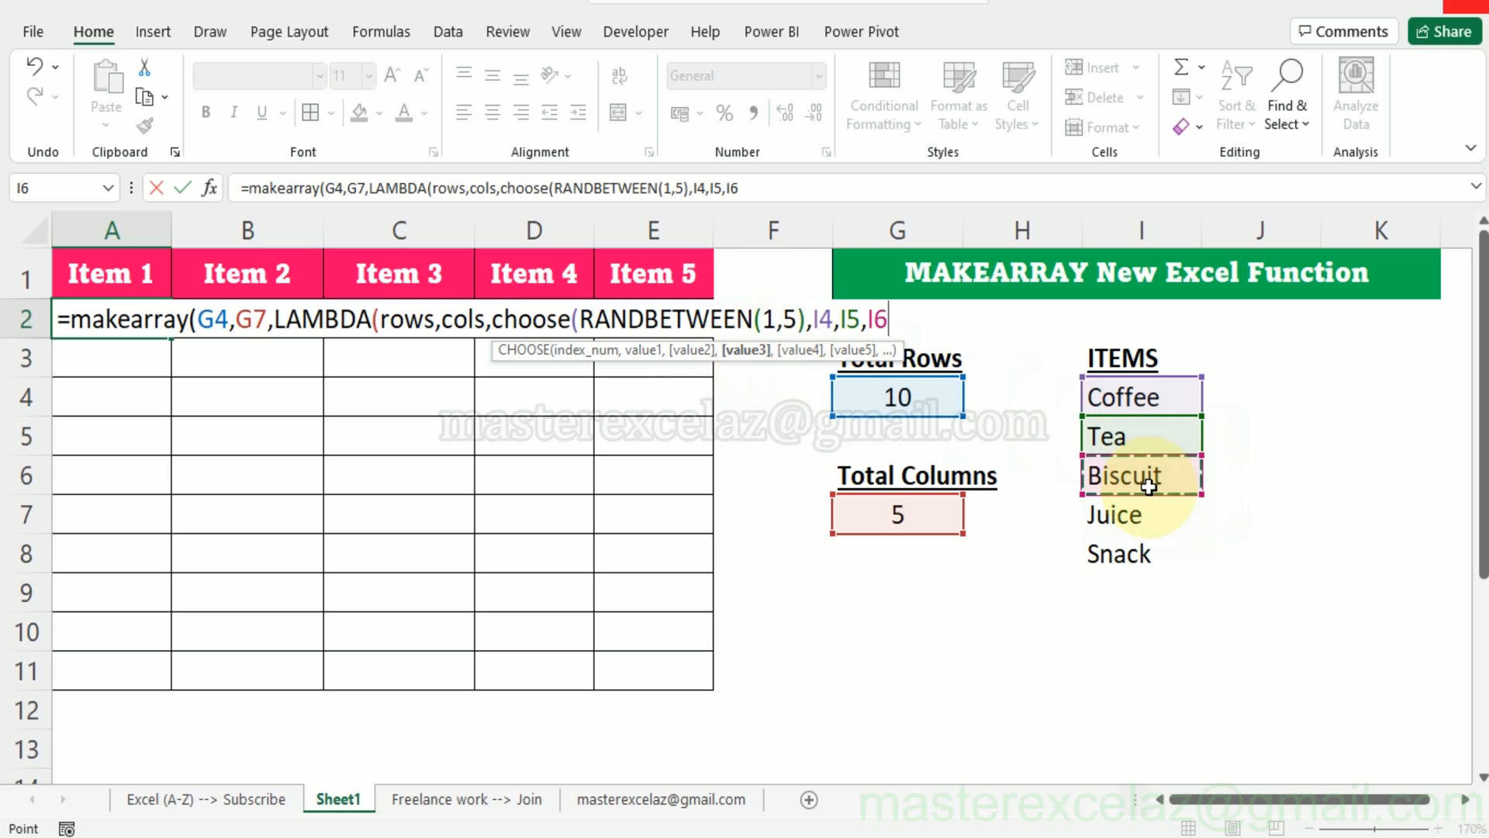
{"action": "type", "text": ","}
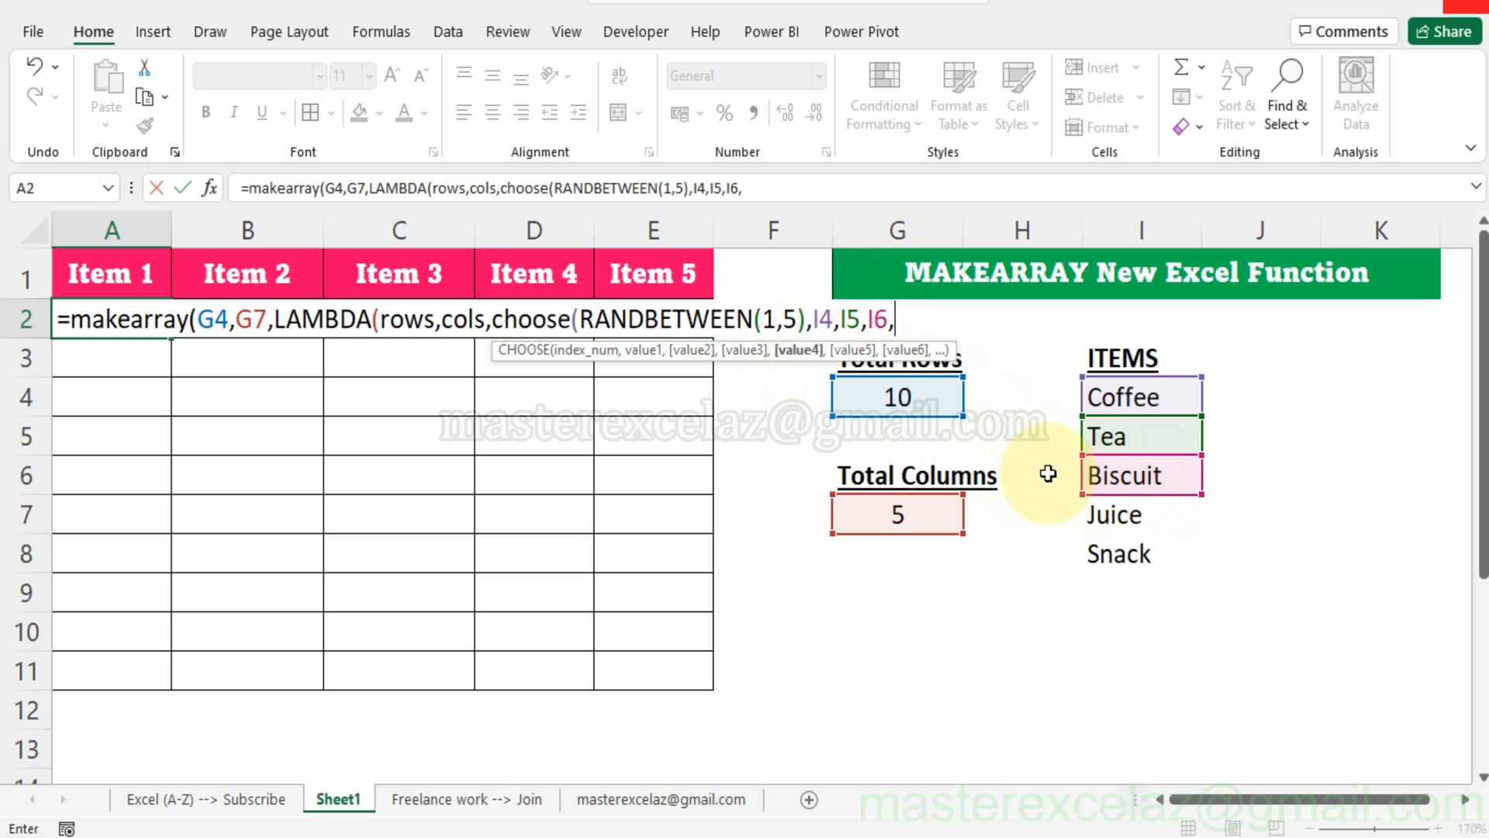
{"action": "left_click", "coordinate": [1114, 512]}
{"action": "type", "text": ","}
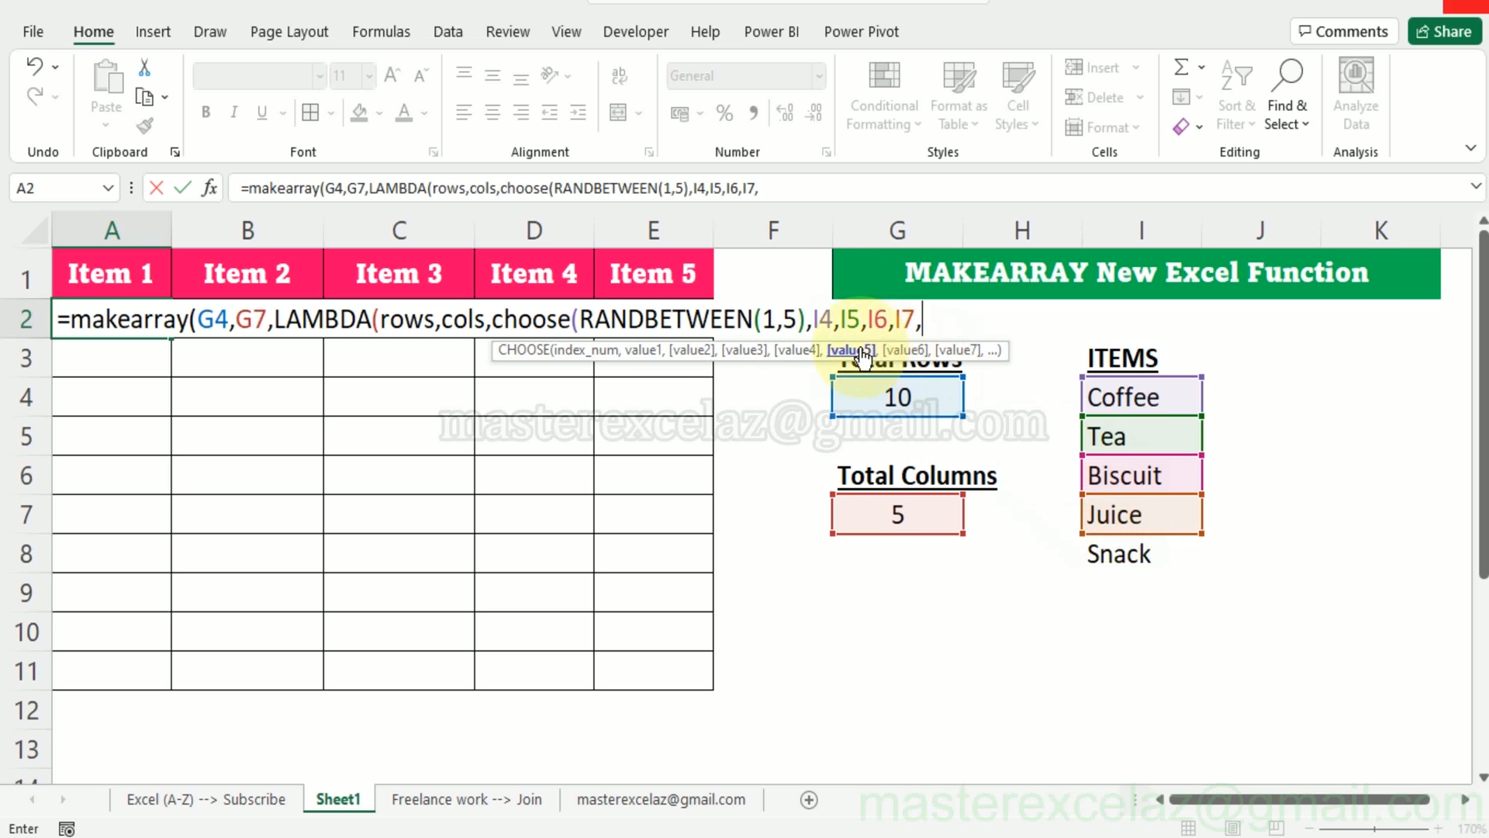
{"action": "left_click", "coordinate": [1127, 555]}
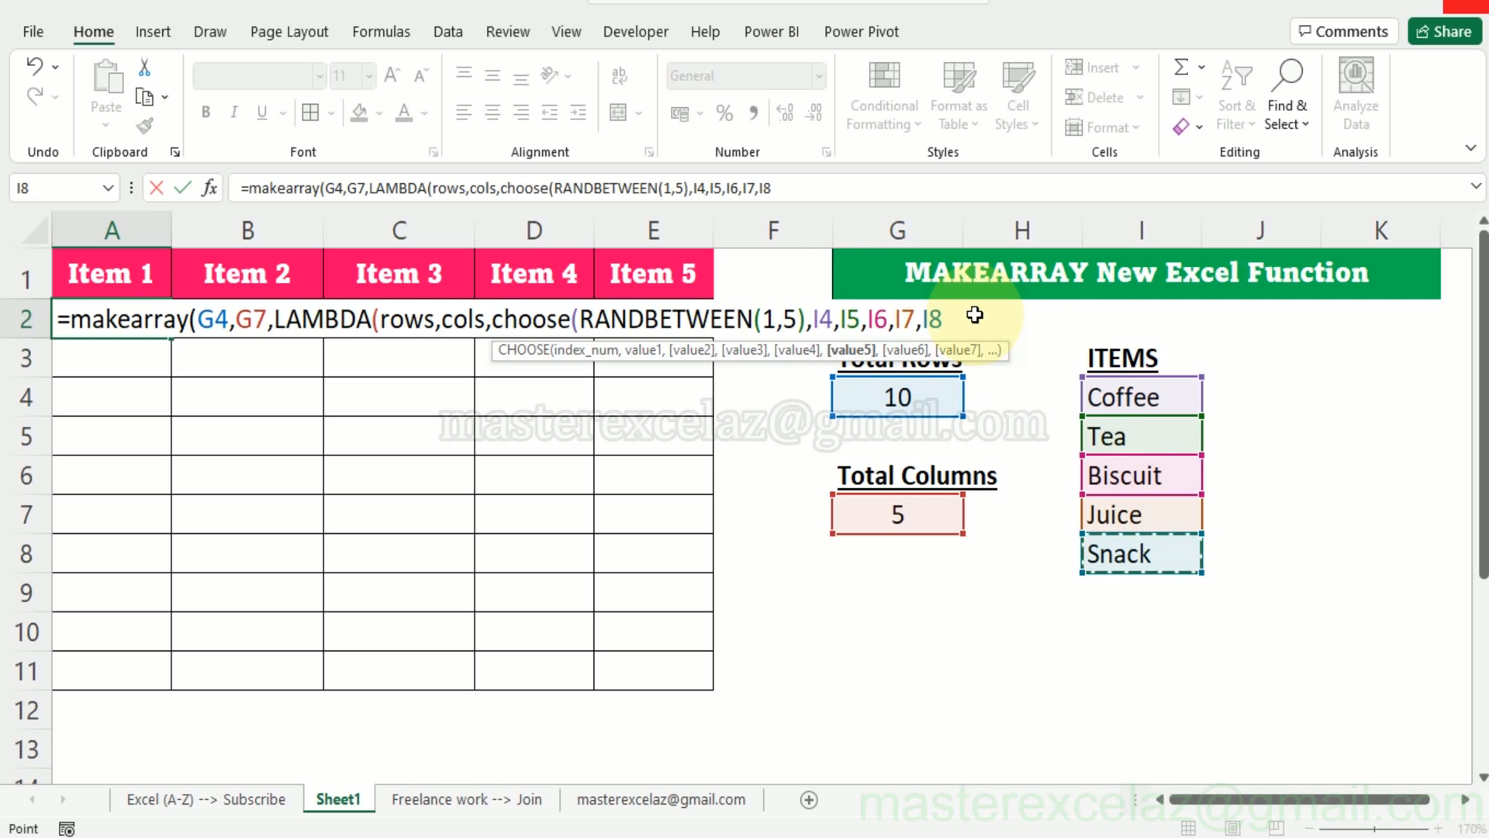
{"action": "type", "text": ")"}
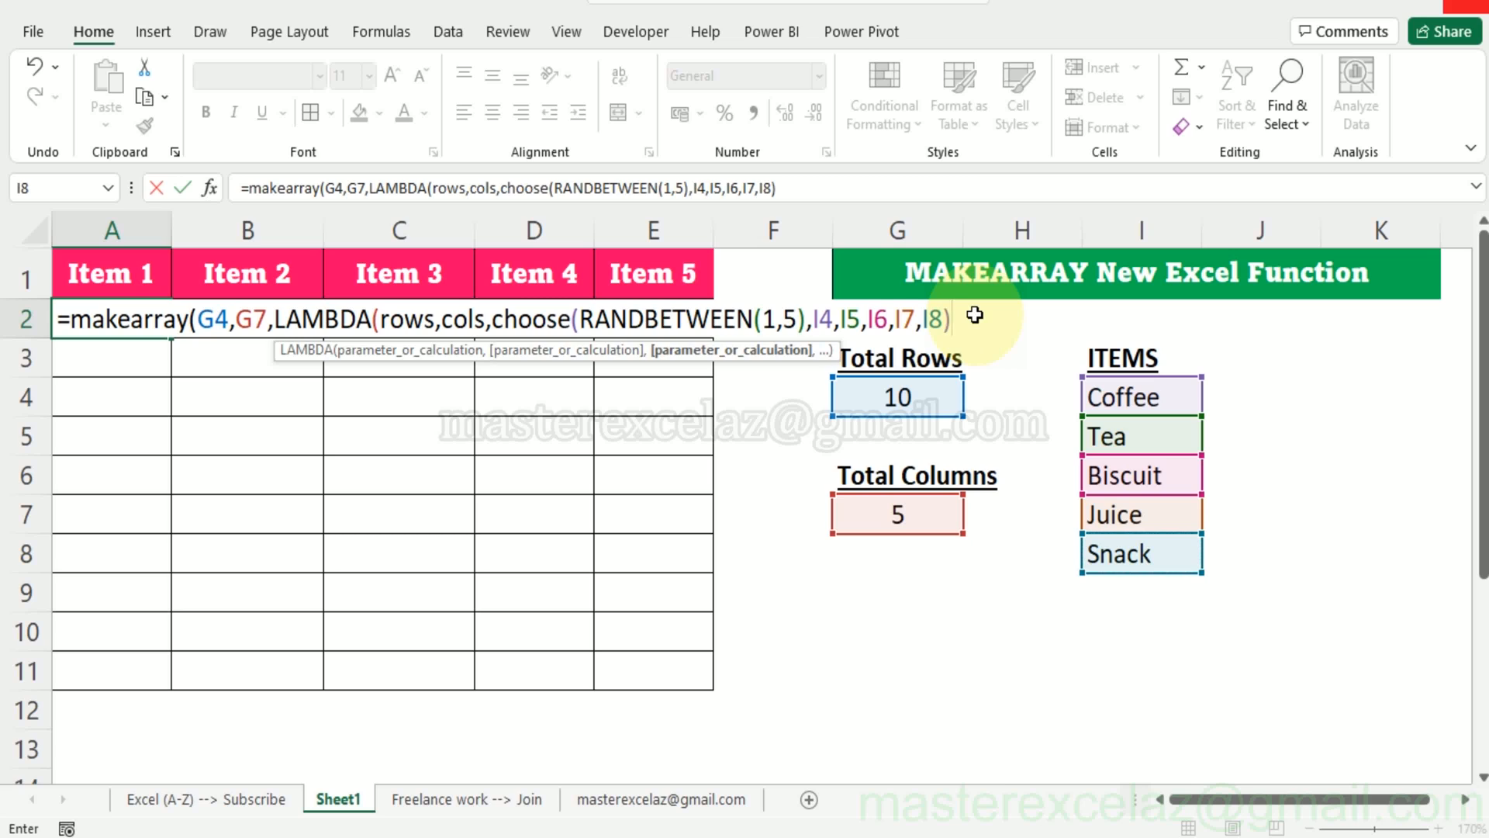
Step: Close the LAMBDA, enter the A2 formula with the suggested correction accepted, and check the formula in several spilled cells
{"action": "type", "text": ")"}
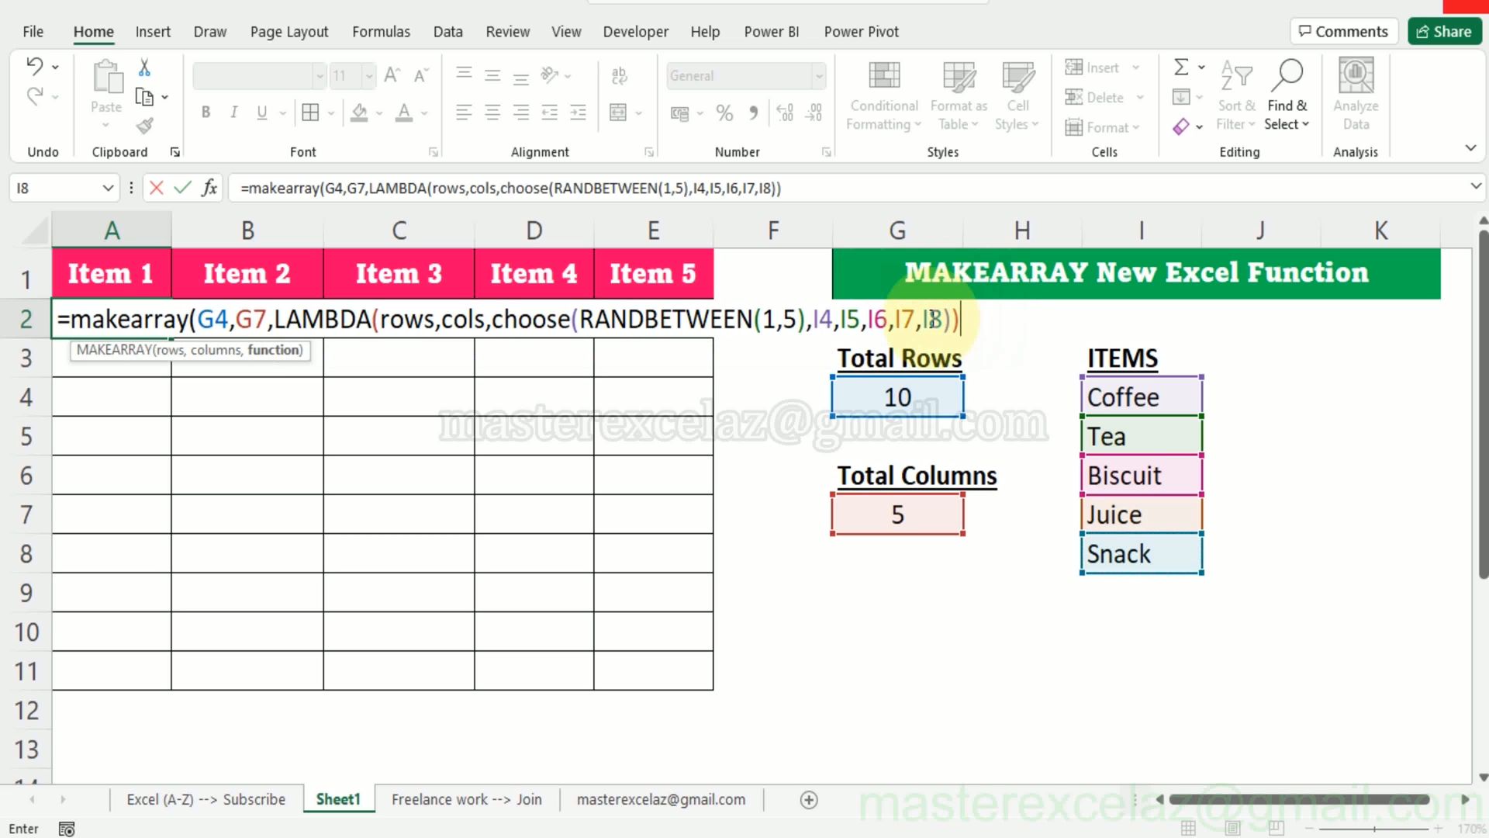
{"action": "key", "text": "Return"}
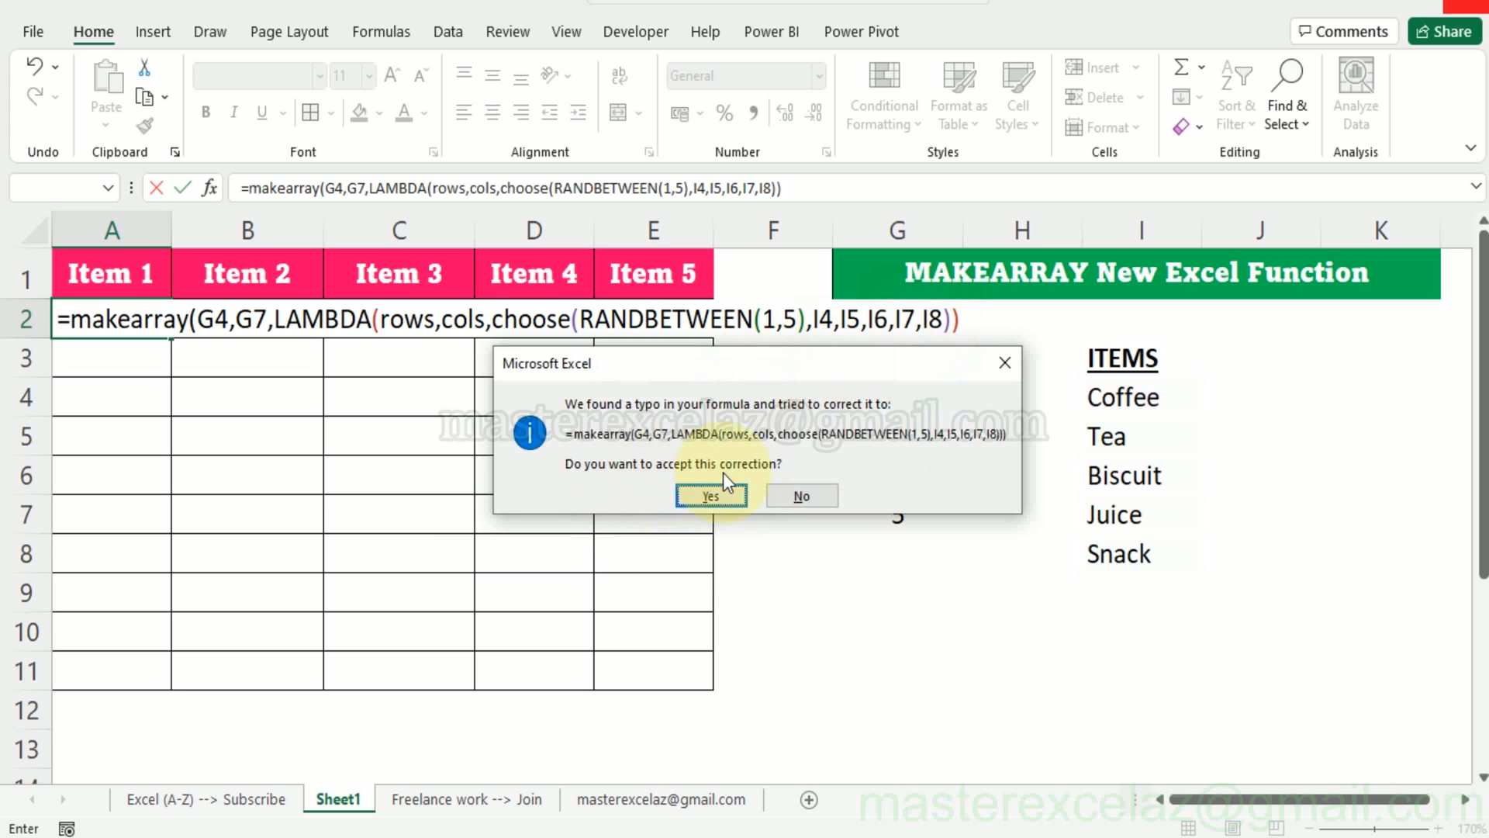
{"action": "left_click", "coordinate": [723, 491]}
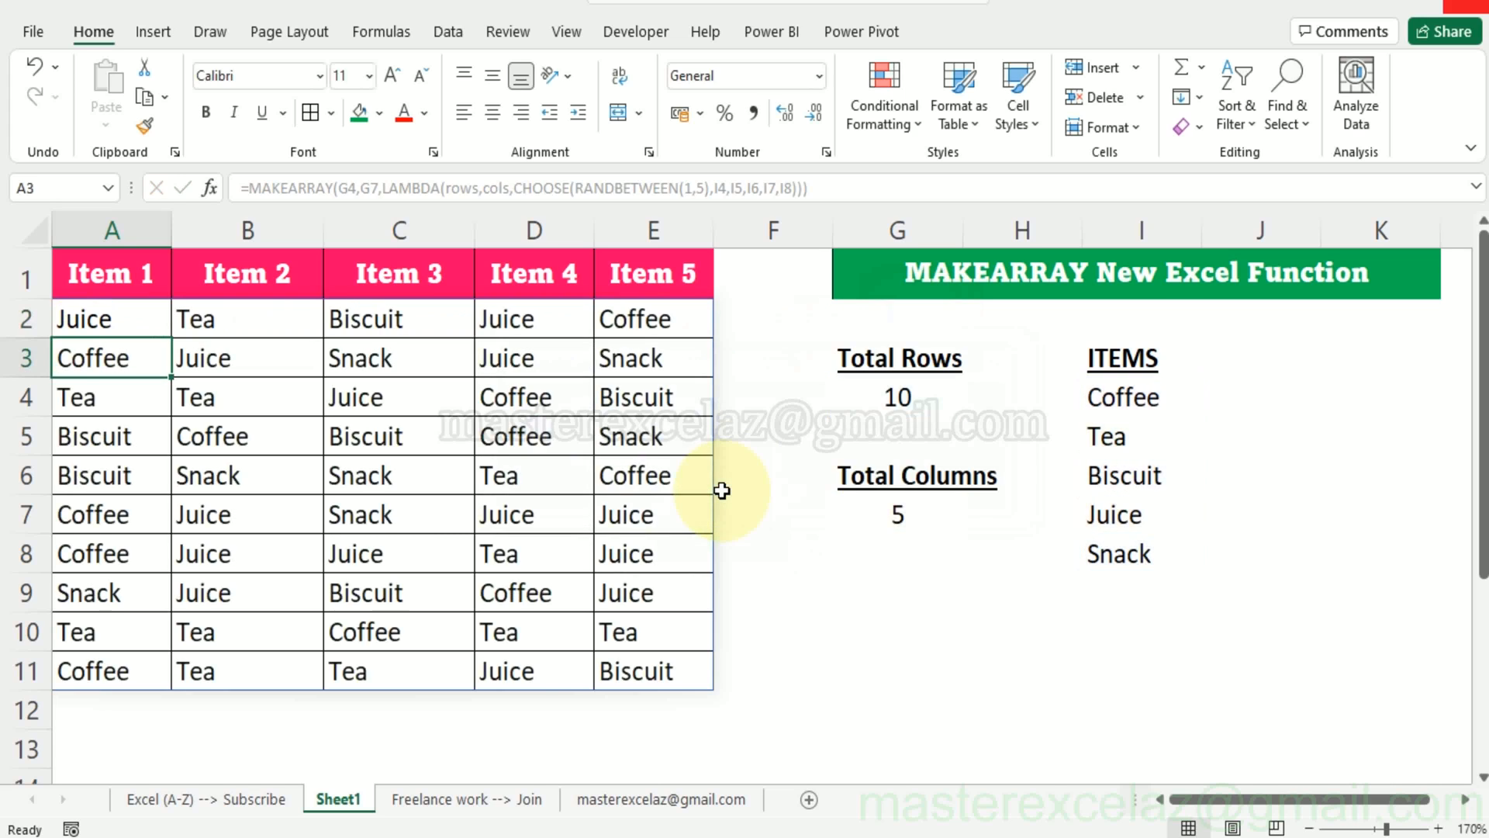
{"action": "left_click", "coordinate": [147, 324]}
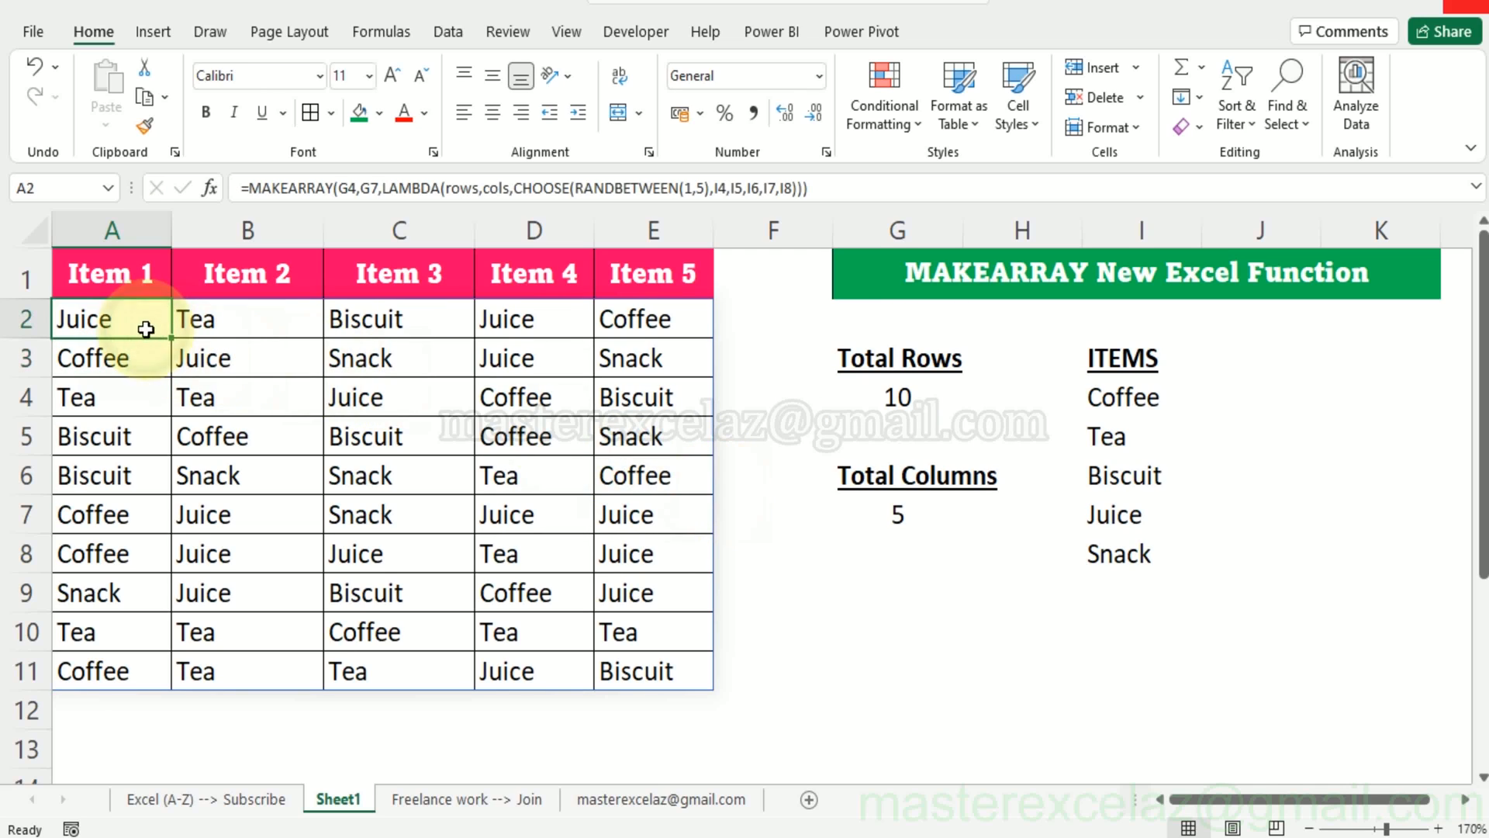
{"action": "left_click", "coordinate": [314, 327]}
{"action": "left_click", "coordinate": [373, 318]}
{"action": "left_click", "coordinate": [502, 321]}
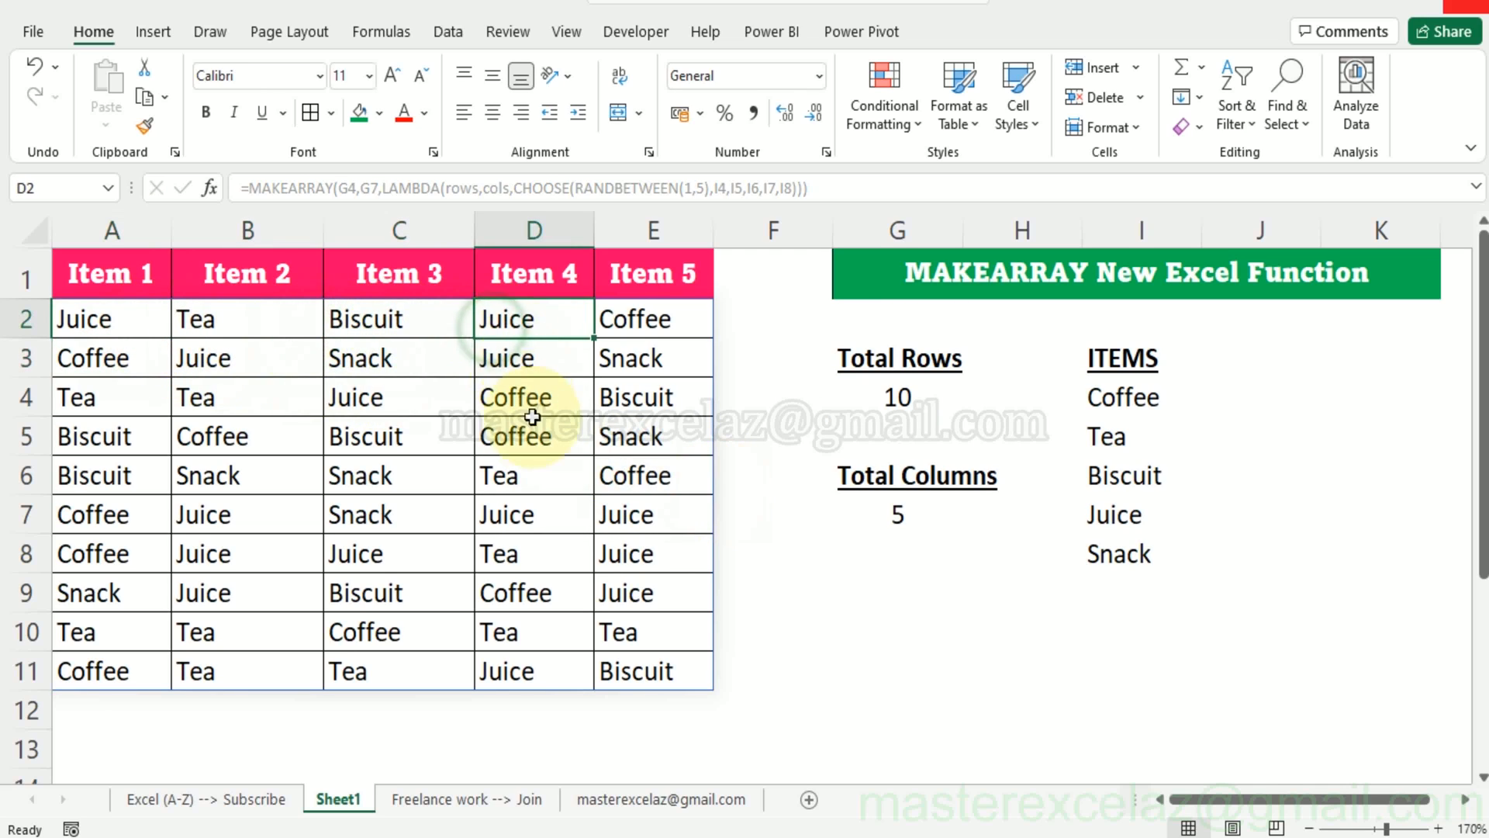
{"action": "left_click", "coordinate": [535, 437]}
Step: Replace the first two entries of the ITEMS list, I4 and I5, with Computer and Laptop
{"action": "left_click", "coordinate": [1126, 399]}
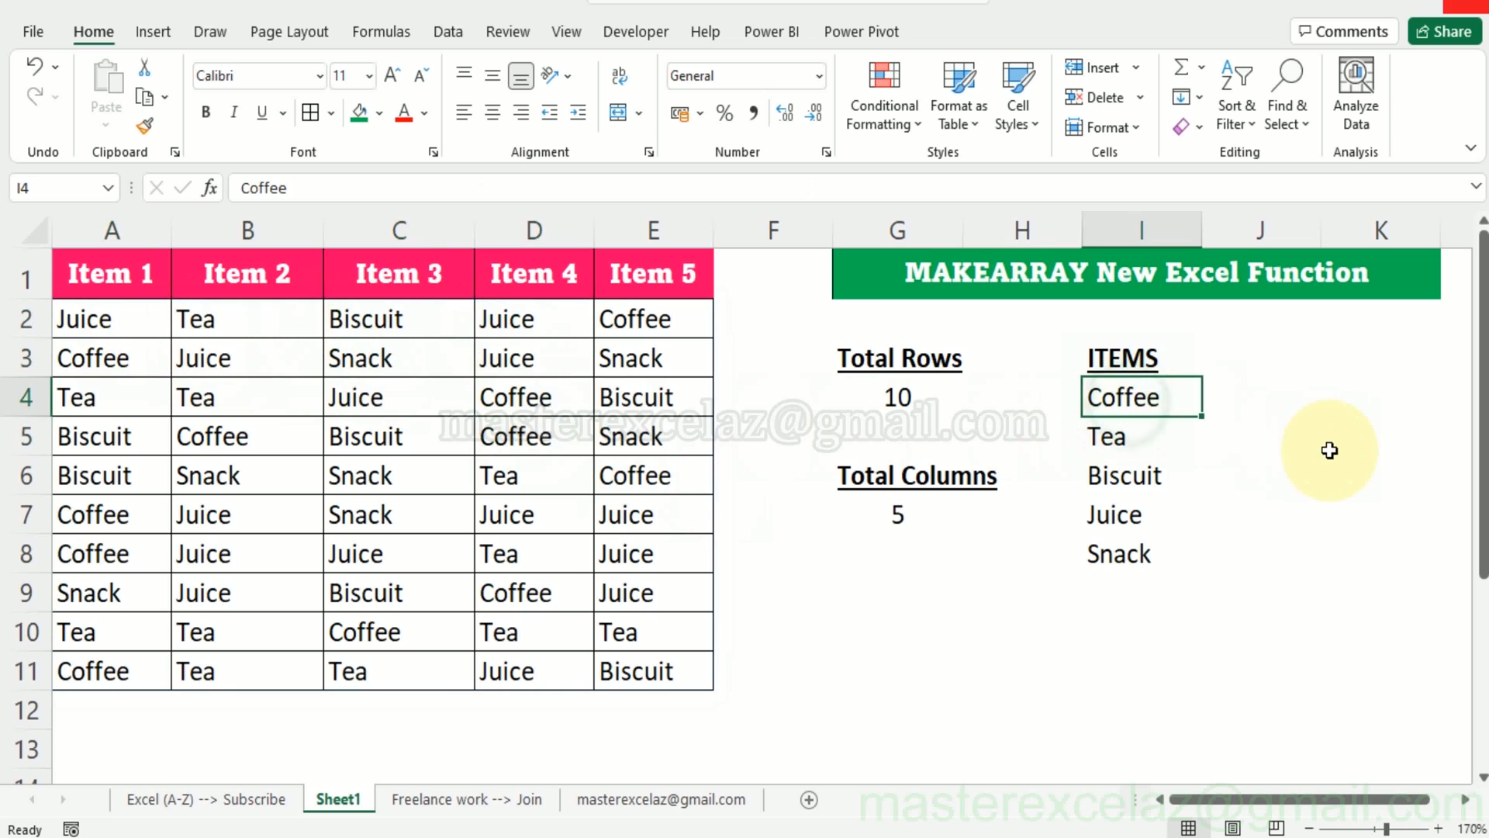
{"action": "type", "text": "Computer"}
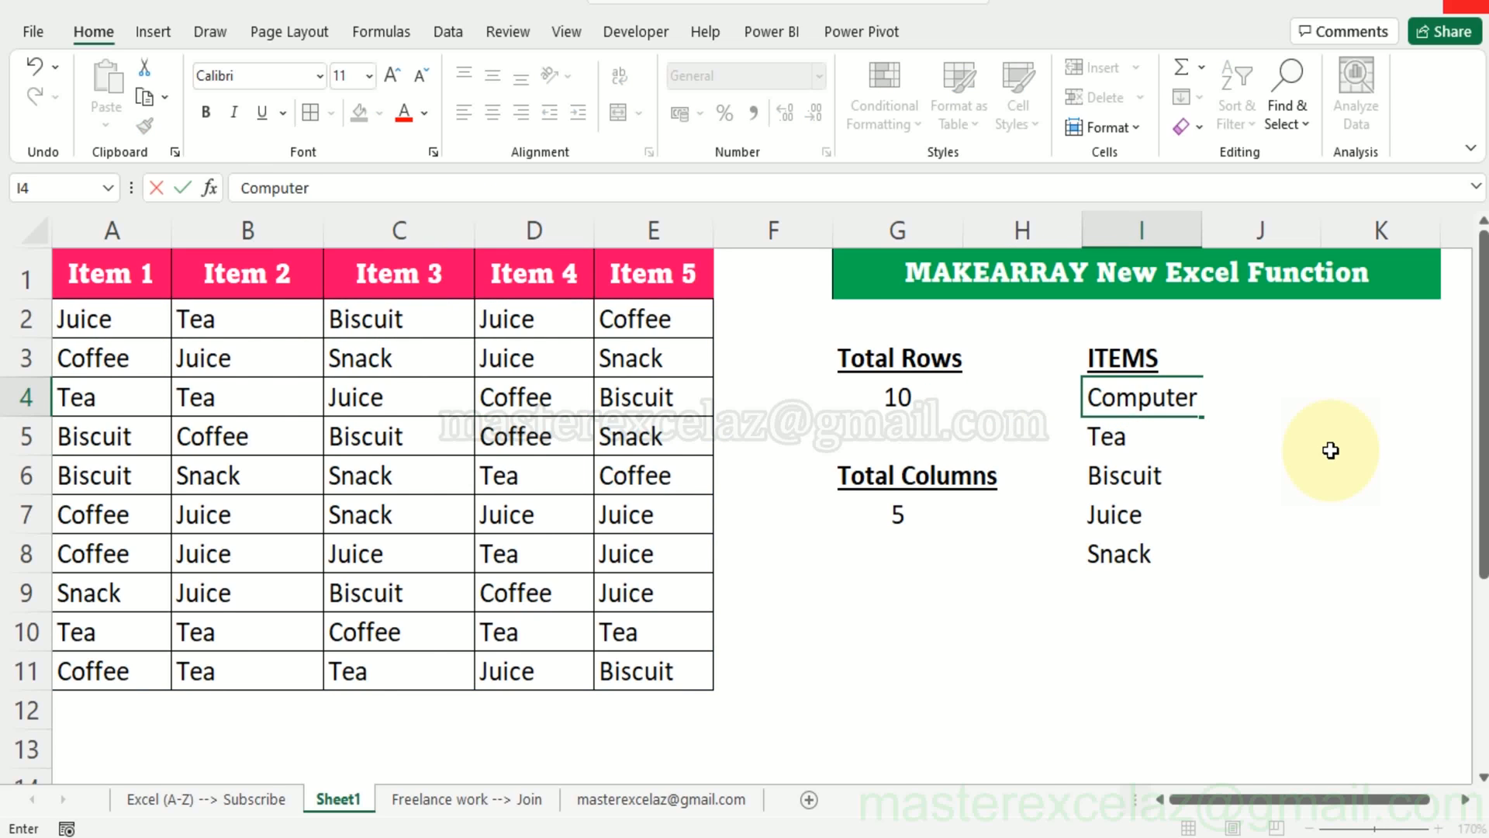
{"action": "key", "text": "Return"}
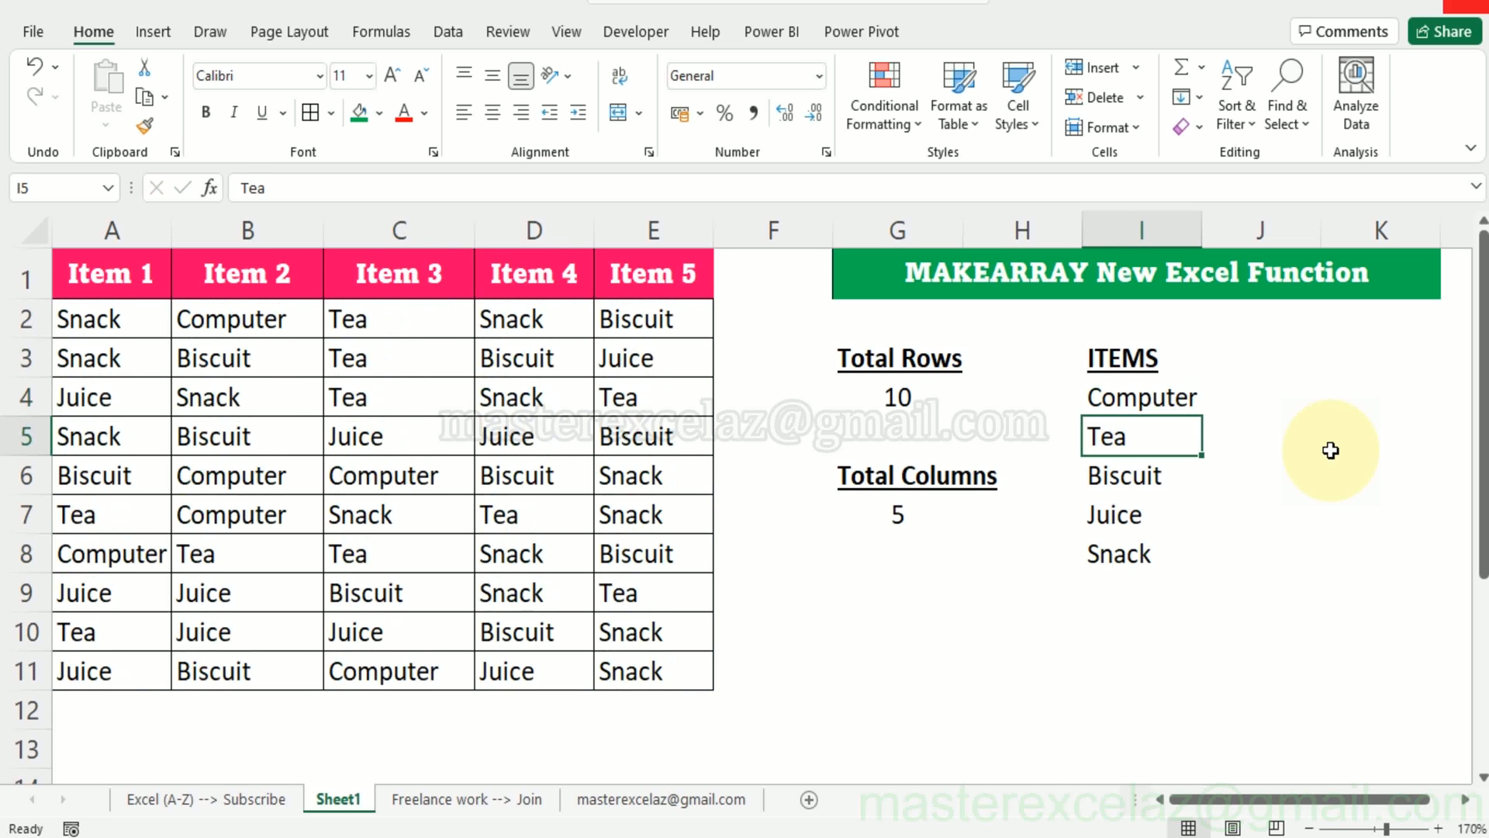
{"action": "type", "text": "La"}
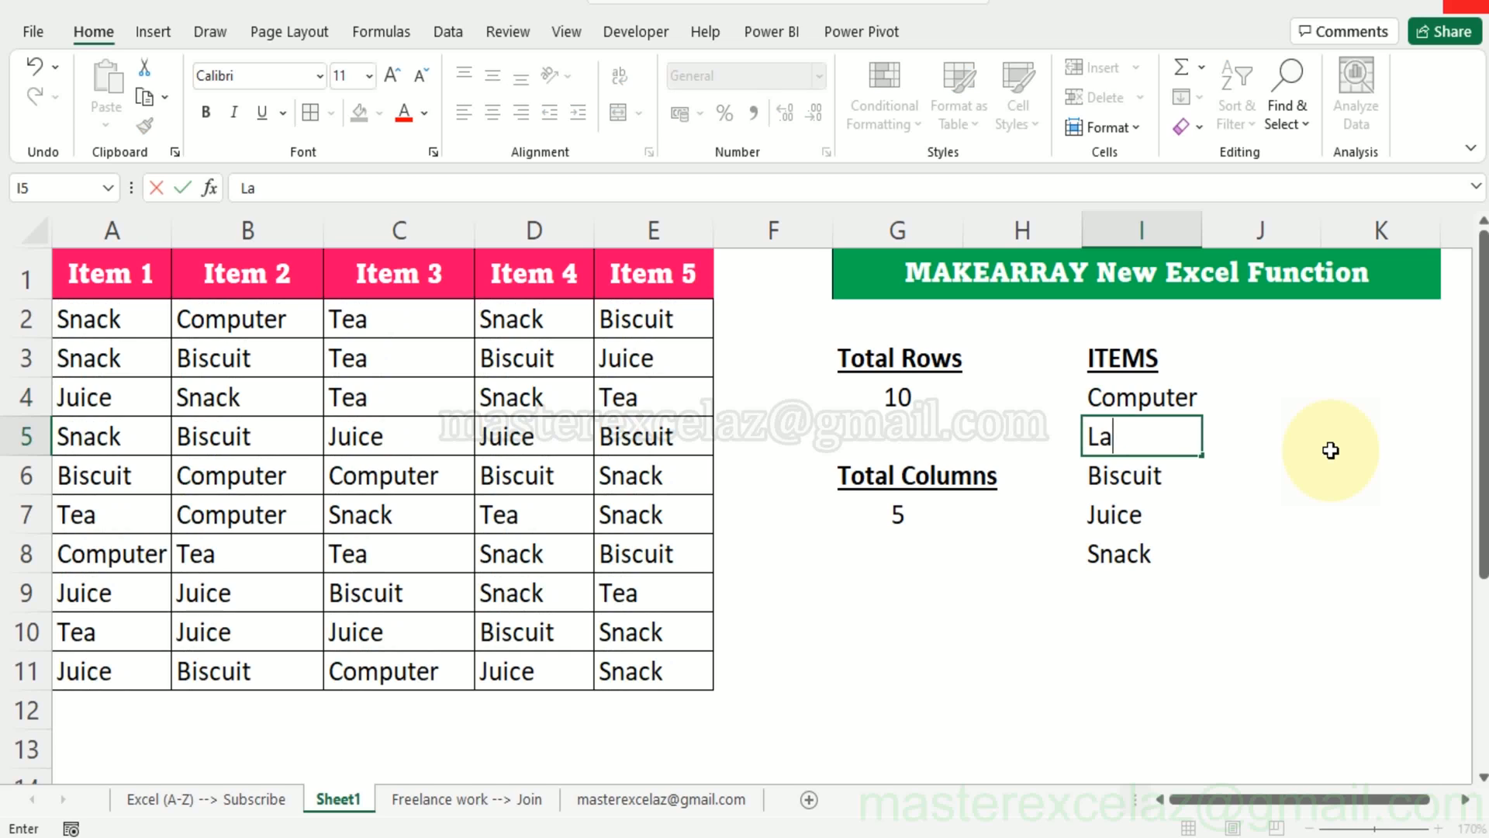
{"action": "type", "text": "ptop"}
{"action": "key", "text": "Return"}
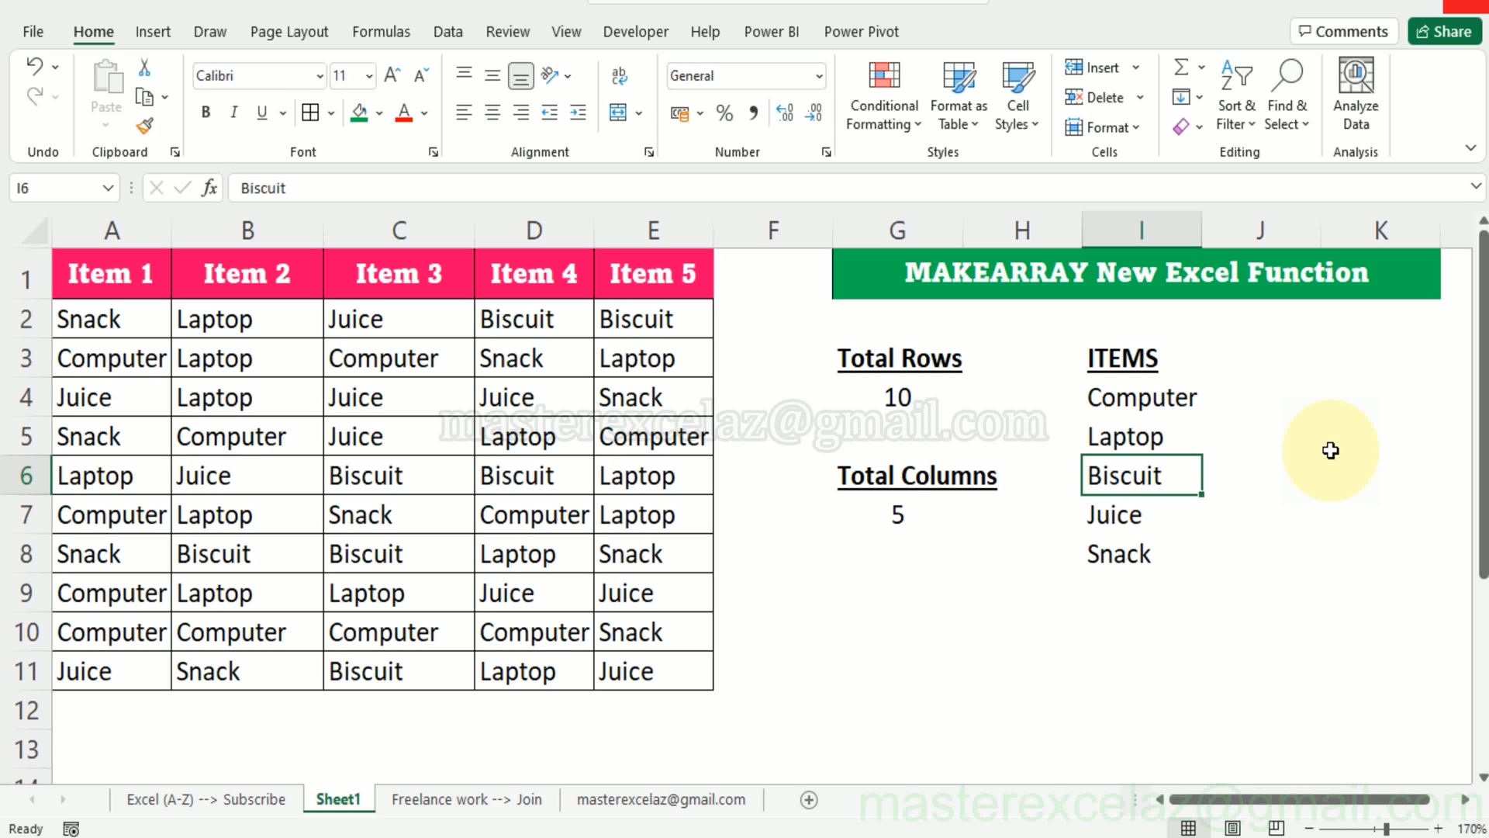
Step: Replace the ITEMS entries in I6, I7 and I8 with Mobile, Tablet and Others, and inspect the refreshed table
{"action": "type", "text": "Mobile"}
{"action": "key", "text": "Return"}
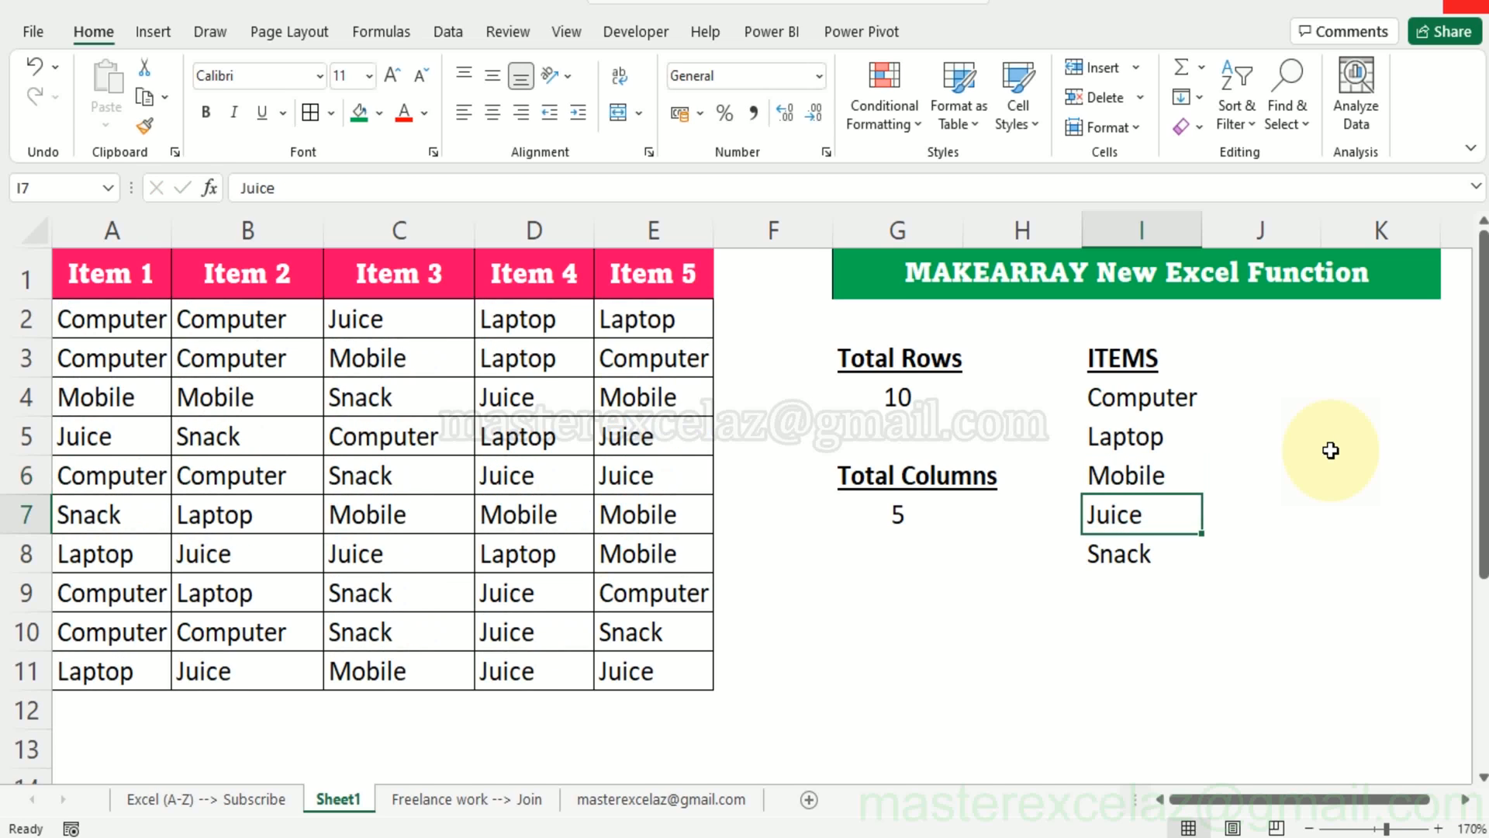
{"action": "type", "text": "Tab"}
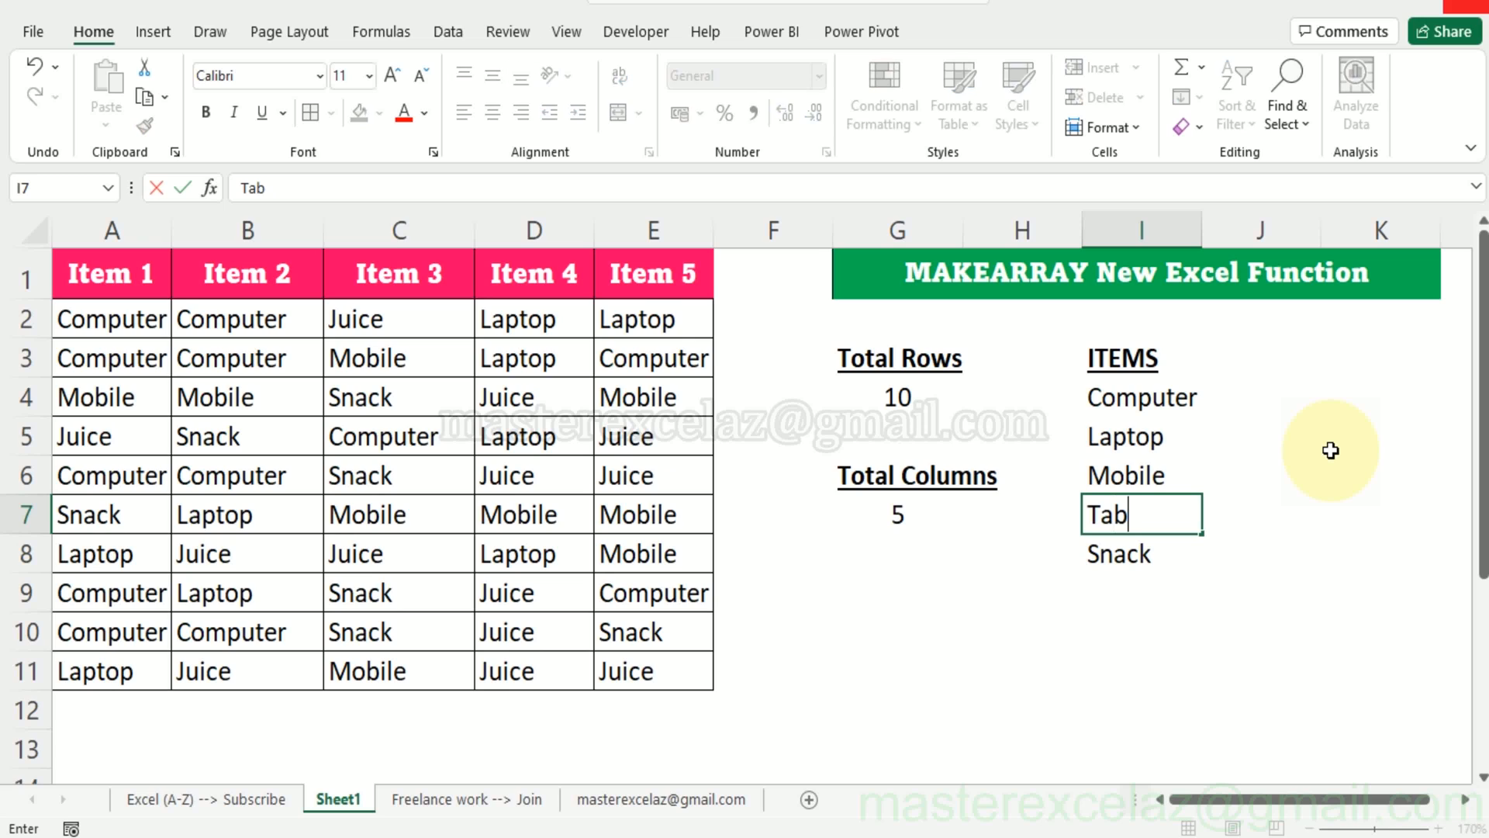
{"action": "type", "text": "let"}
{"action": "key", "text": "Return"}
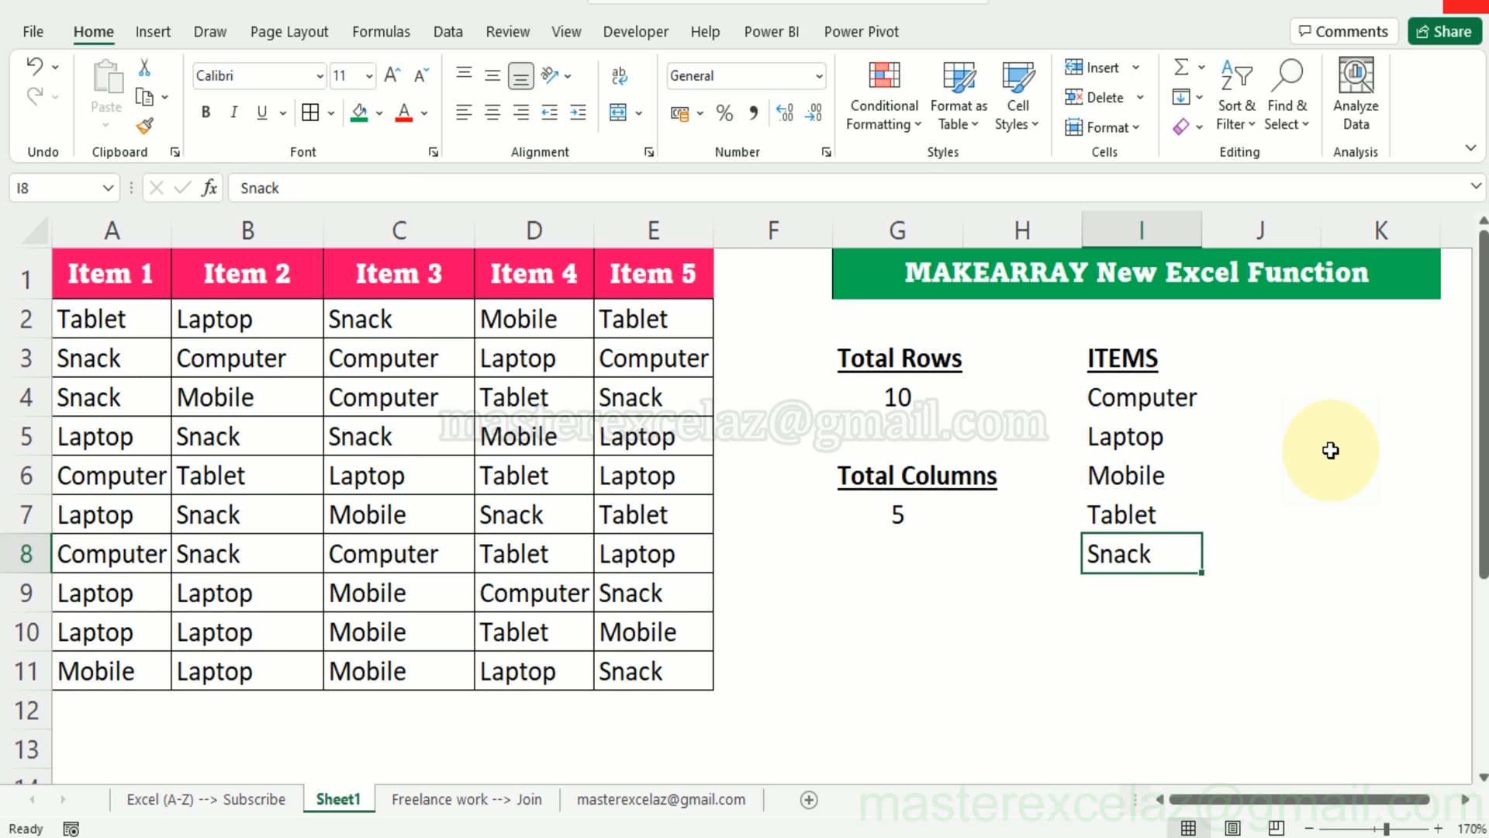
{"action": "type", "text": "Others"}
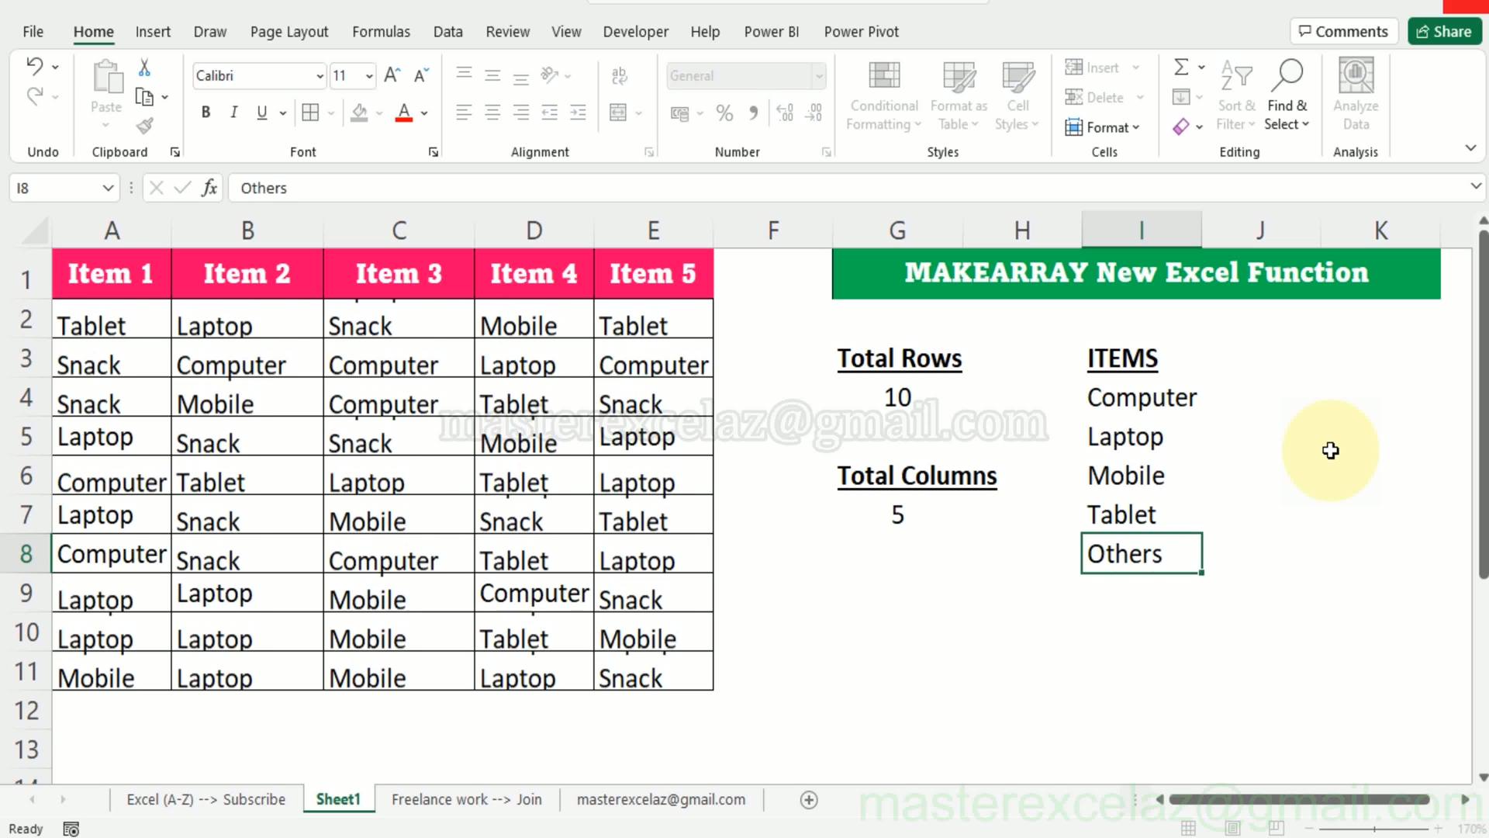
{"action": "key", "text": "Return"}
{"action": "key", "text": "Up"}
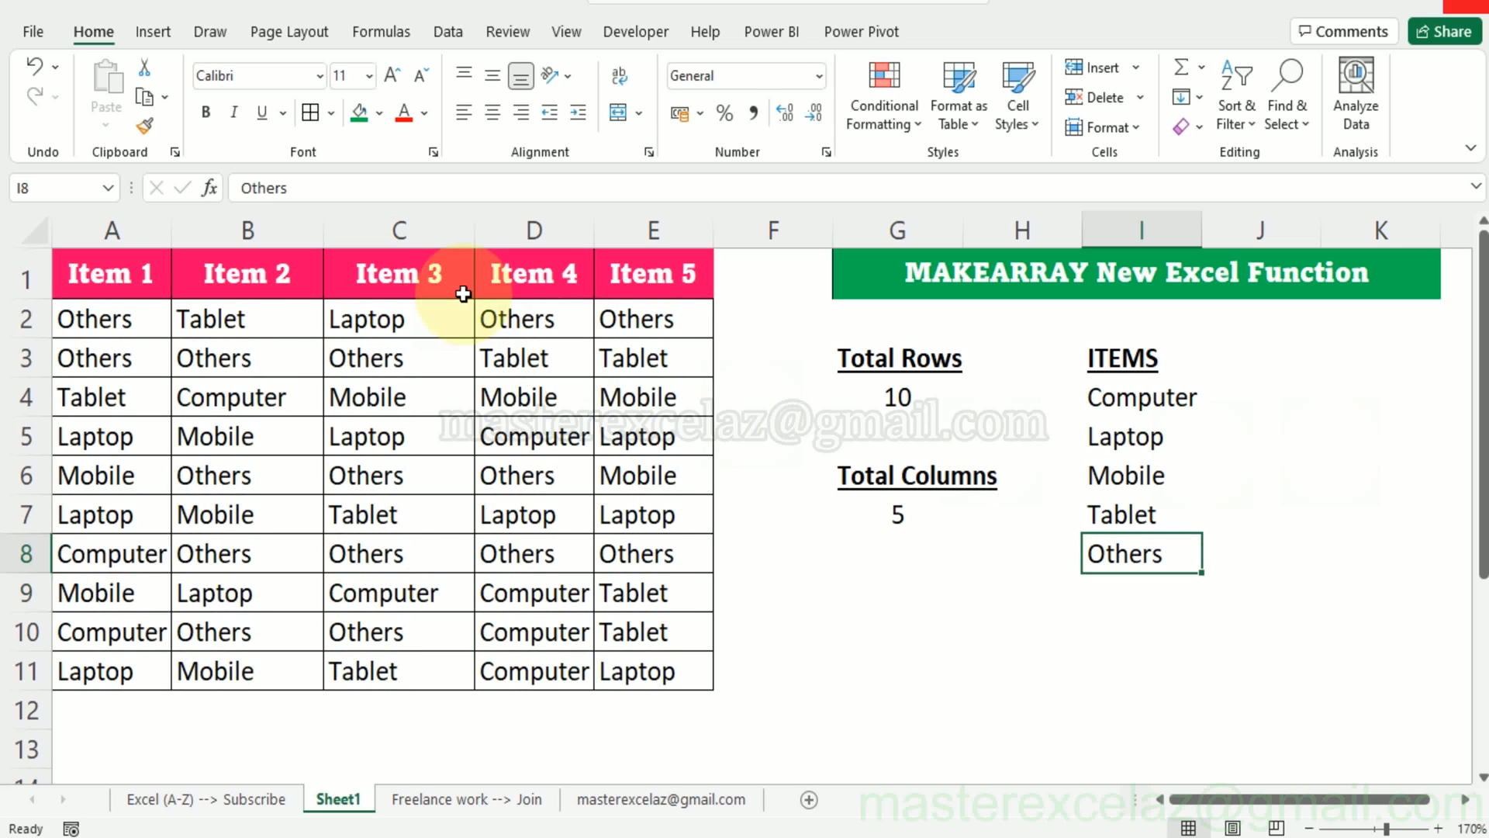
{"action": "left_click", "coordinate": [133, 329]}
{"action": "left_click", "coordinate": [234, 425]}
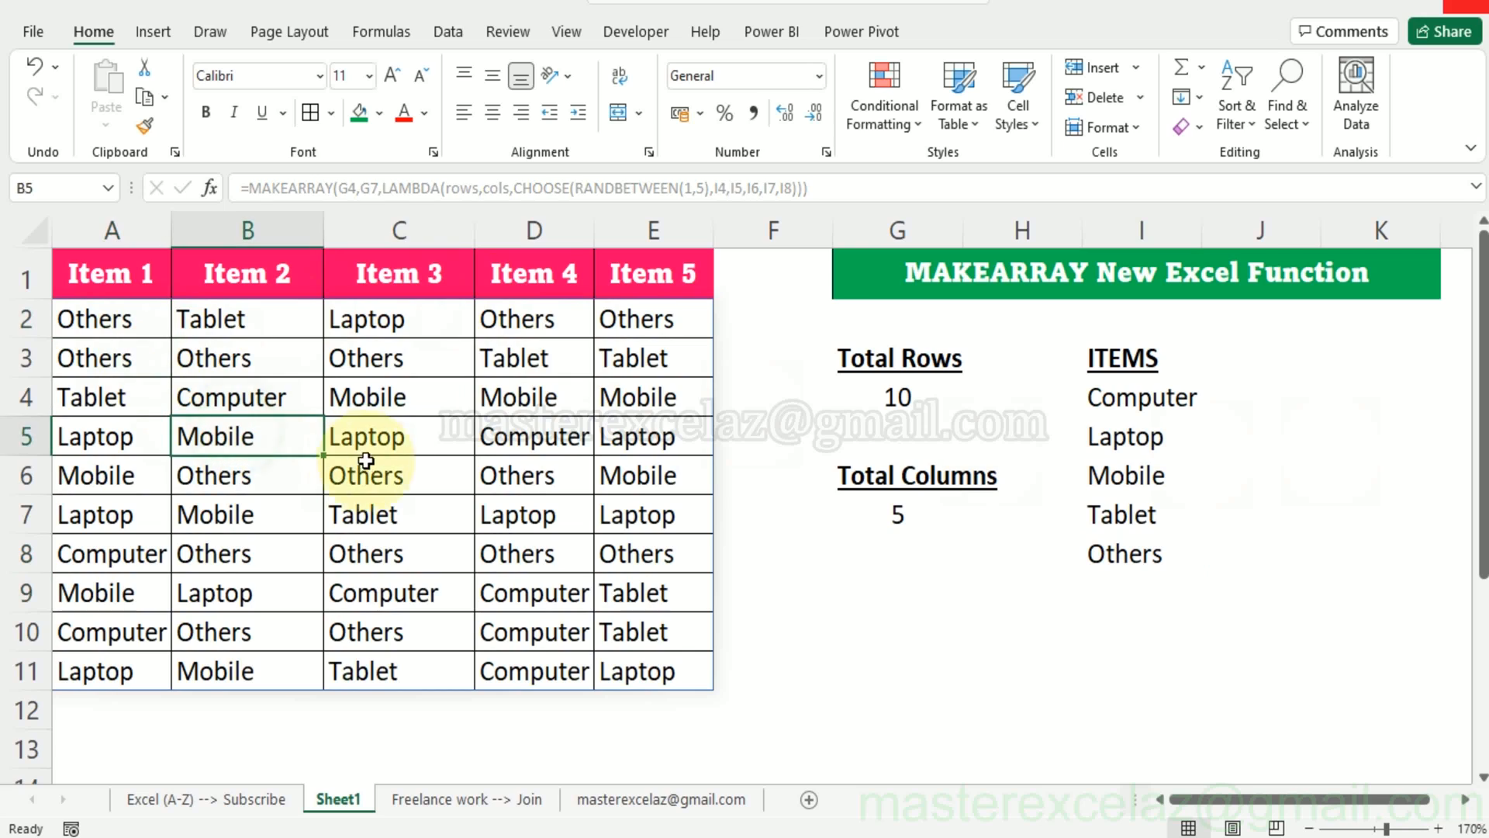
{"action": "left_click", "coordinate": [399, 461]}
{"action": "left_click", "coordinate": [513, 477]}
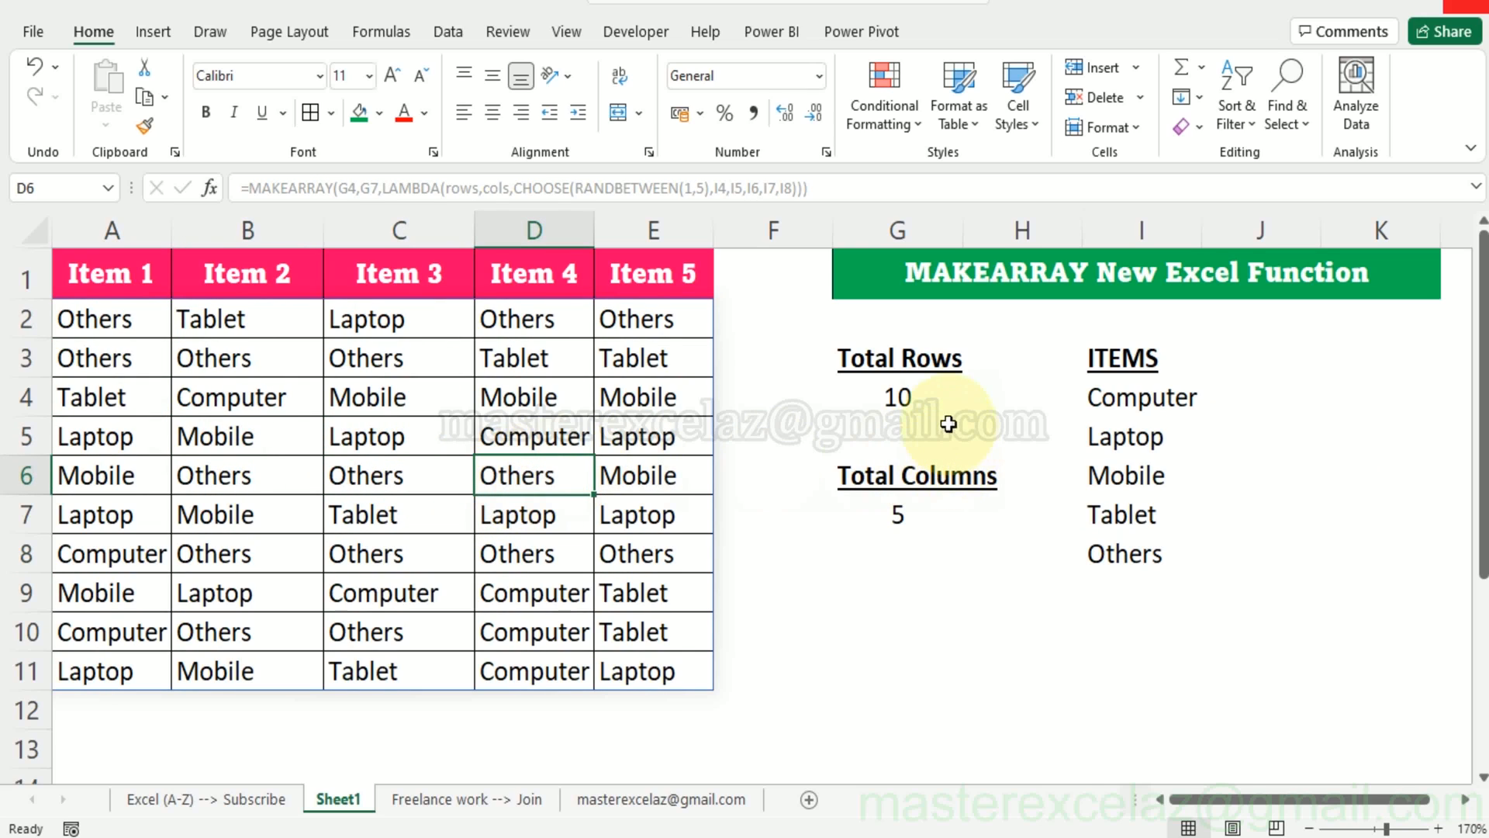
Step: Try a Total Rows value of 9 in G4, followed by 8, to resize the generated table
{"action": "double_click", "coordinate": [915, 397]}
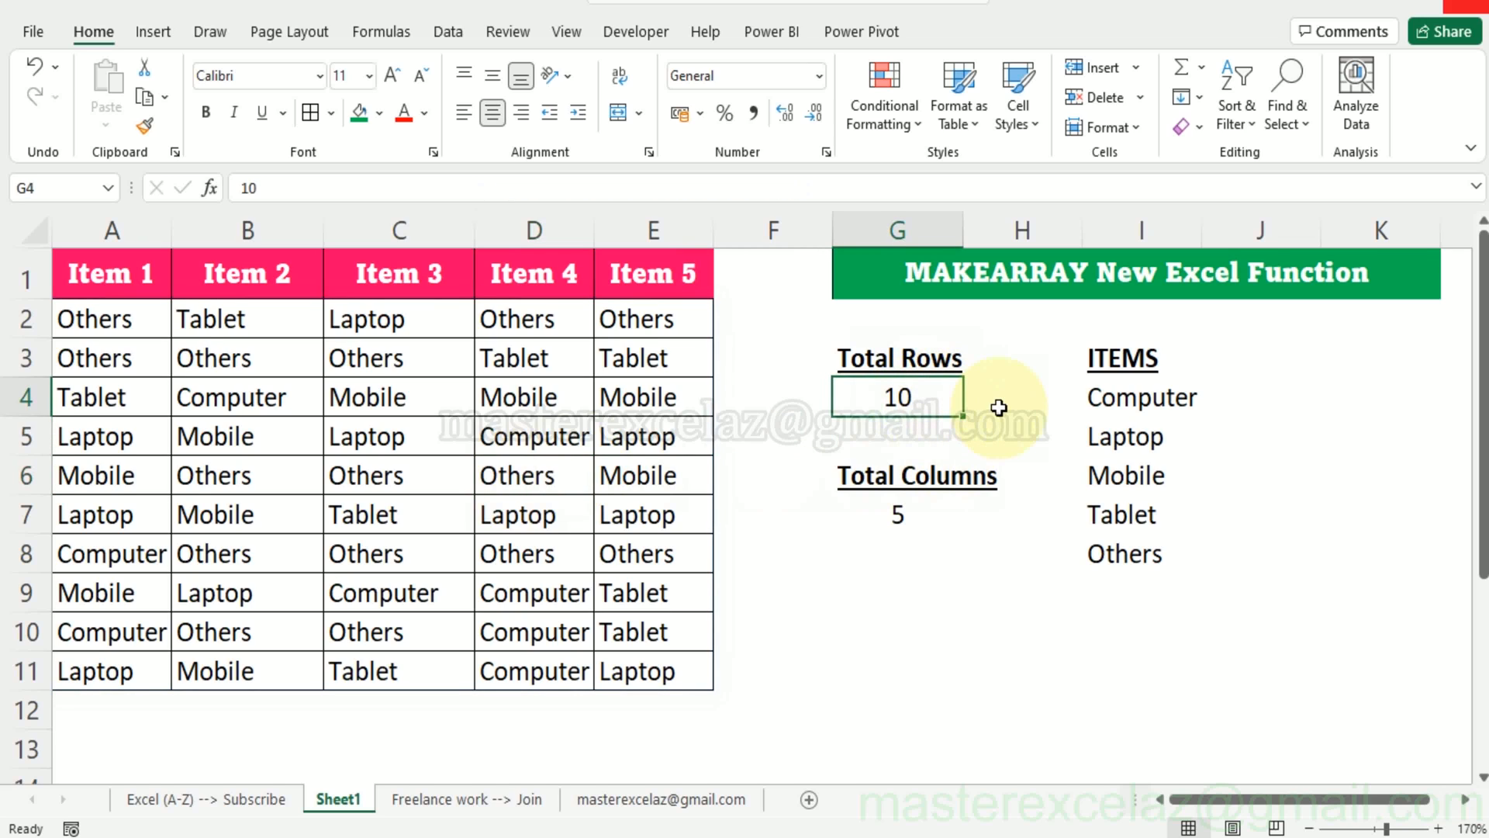
{"action": "key", "text": "BackSpace"}
{"action": "key", "text": "BackSpace"}
{"action": "type", "text": "9"}
{"action": "key", "text": "Return"}
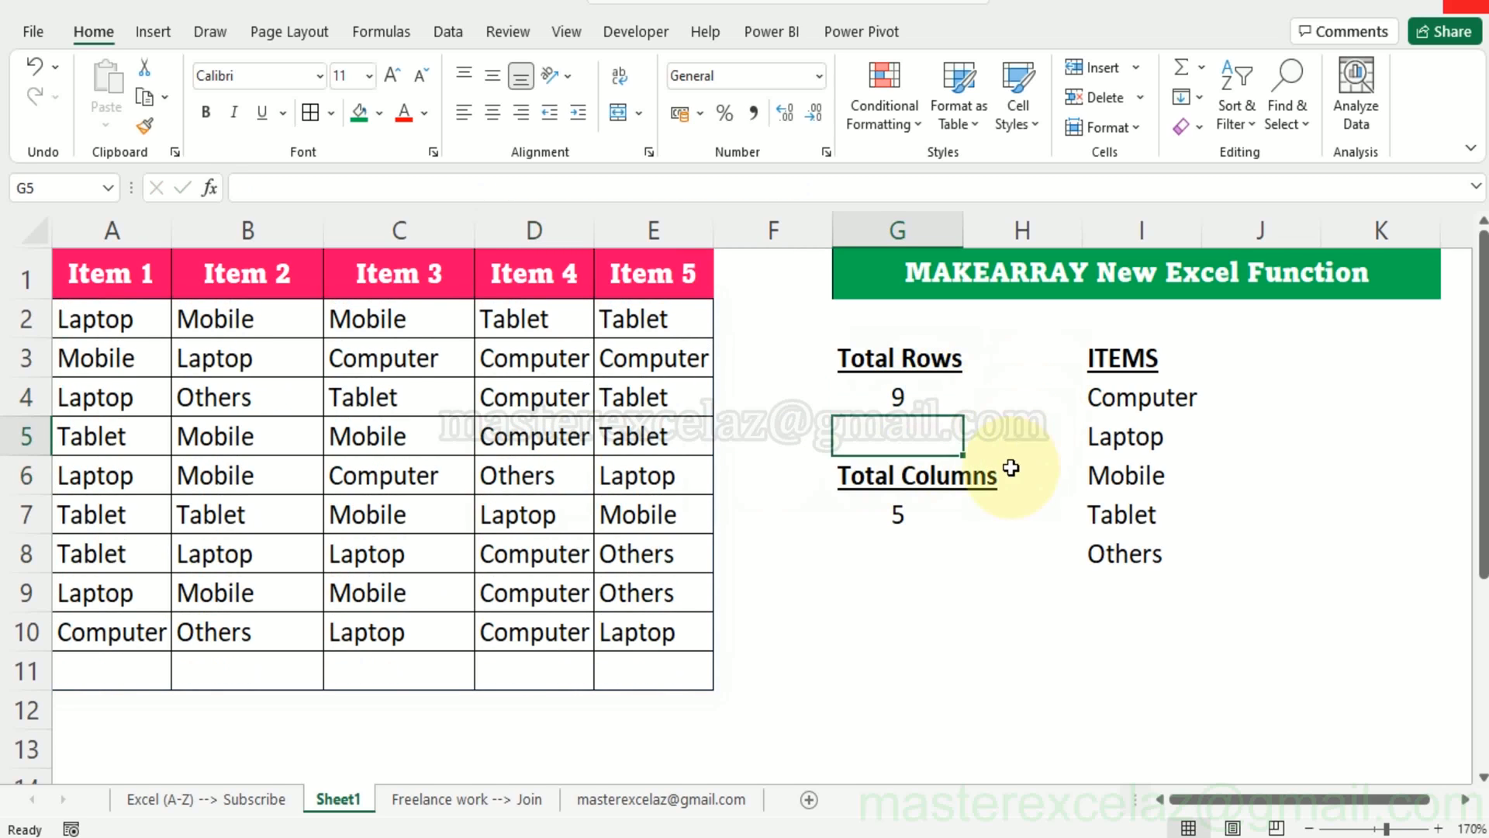
{"action": "left_click", "coordinate": [934, 402]}
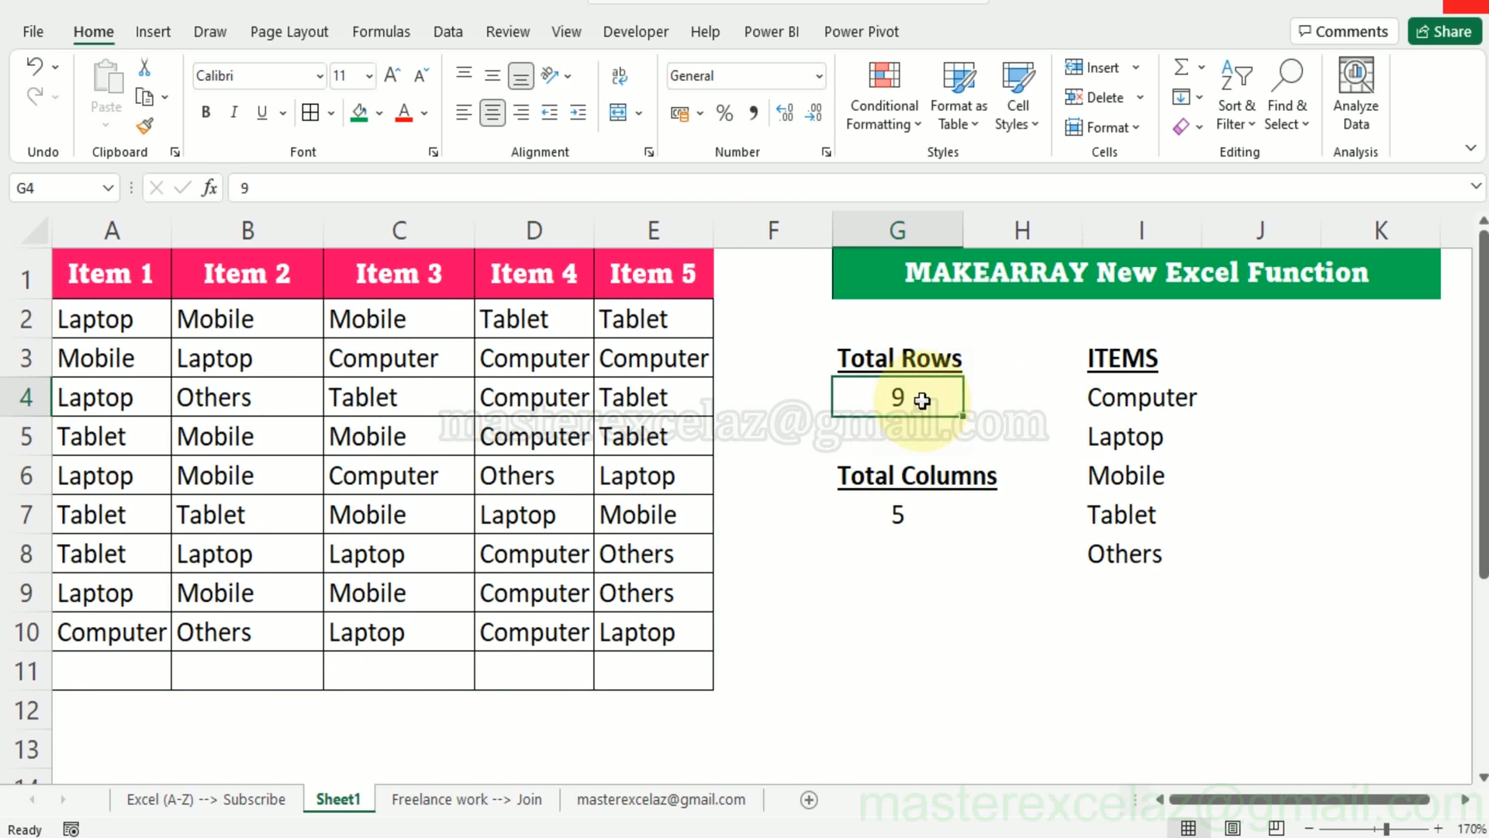
{"action": "type", "text": "8"}
{"action": "key", "text": "Return"}
Step: Try Total Rows values of 7, 6 and 5 in G4 to shrink the generated table
{"action": "left_click", "coordinate": [921, 400]}
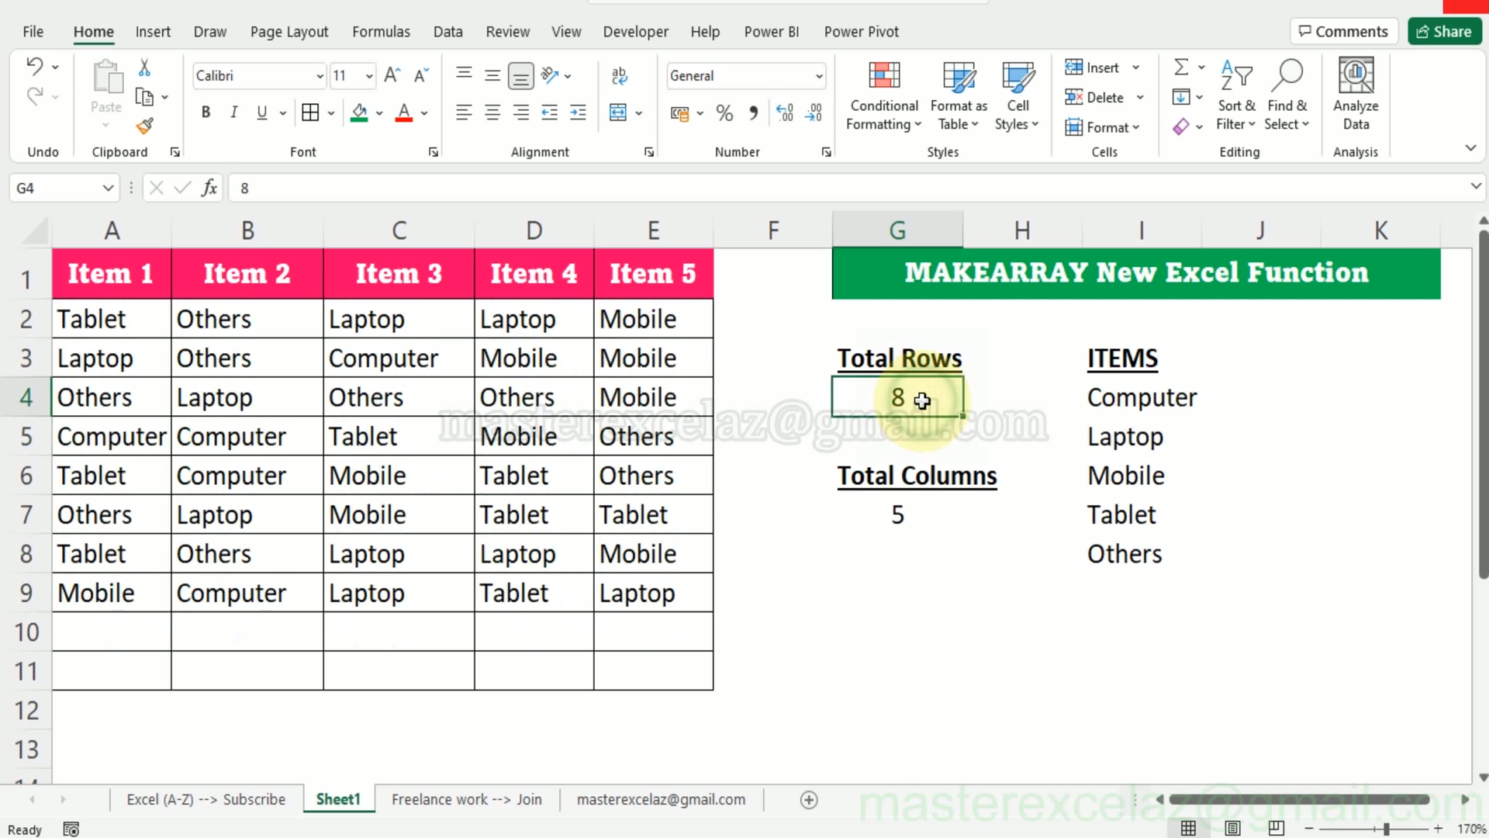
{"action": "type", "text": "7"}
{"action": "key", "text": "Return"}
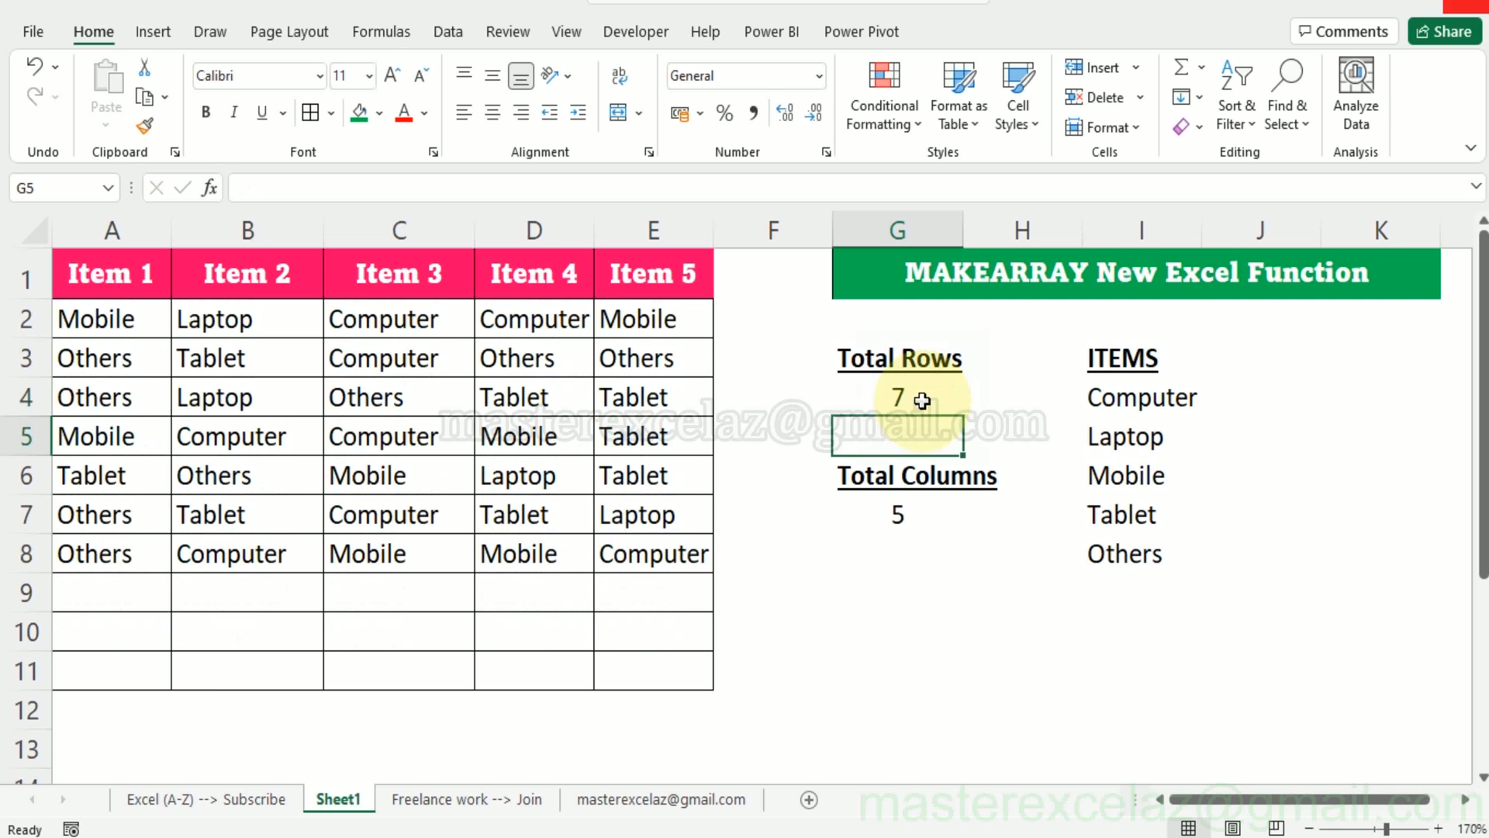
{"action": "left_click", "coordinate": [922, 400]}
{"action": "type", "text": "6"}
{"action": "key", "text": "Return"}
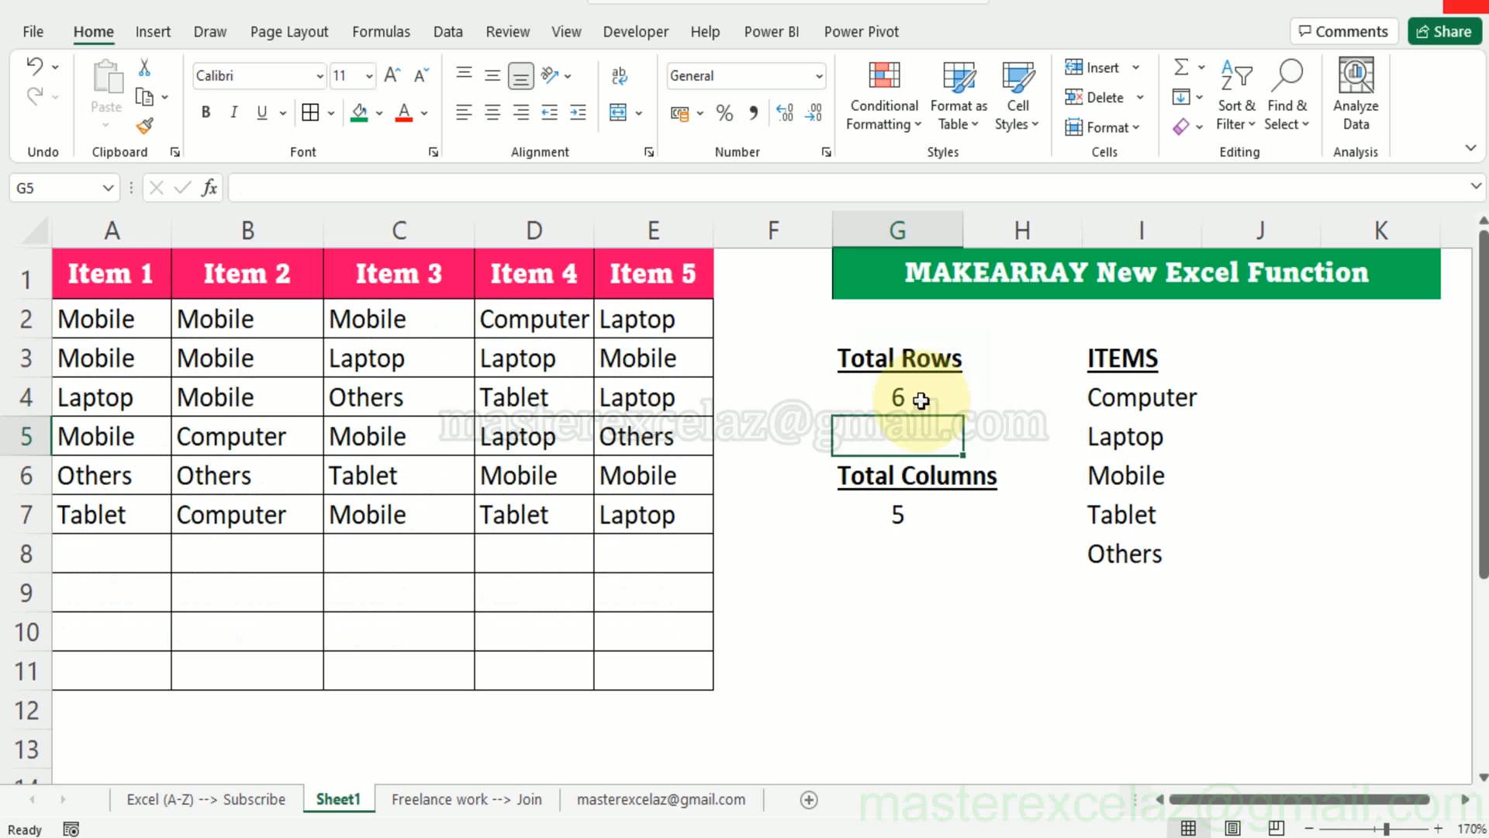
{"action": "left_click", "coordinate": [922, 400]}
{"action": "type", "text": "5"}
{"action": "key", "text": "Return"}
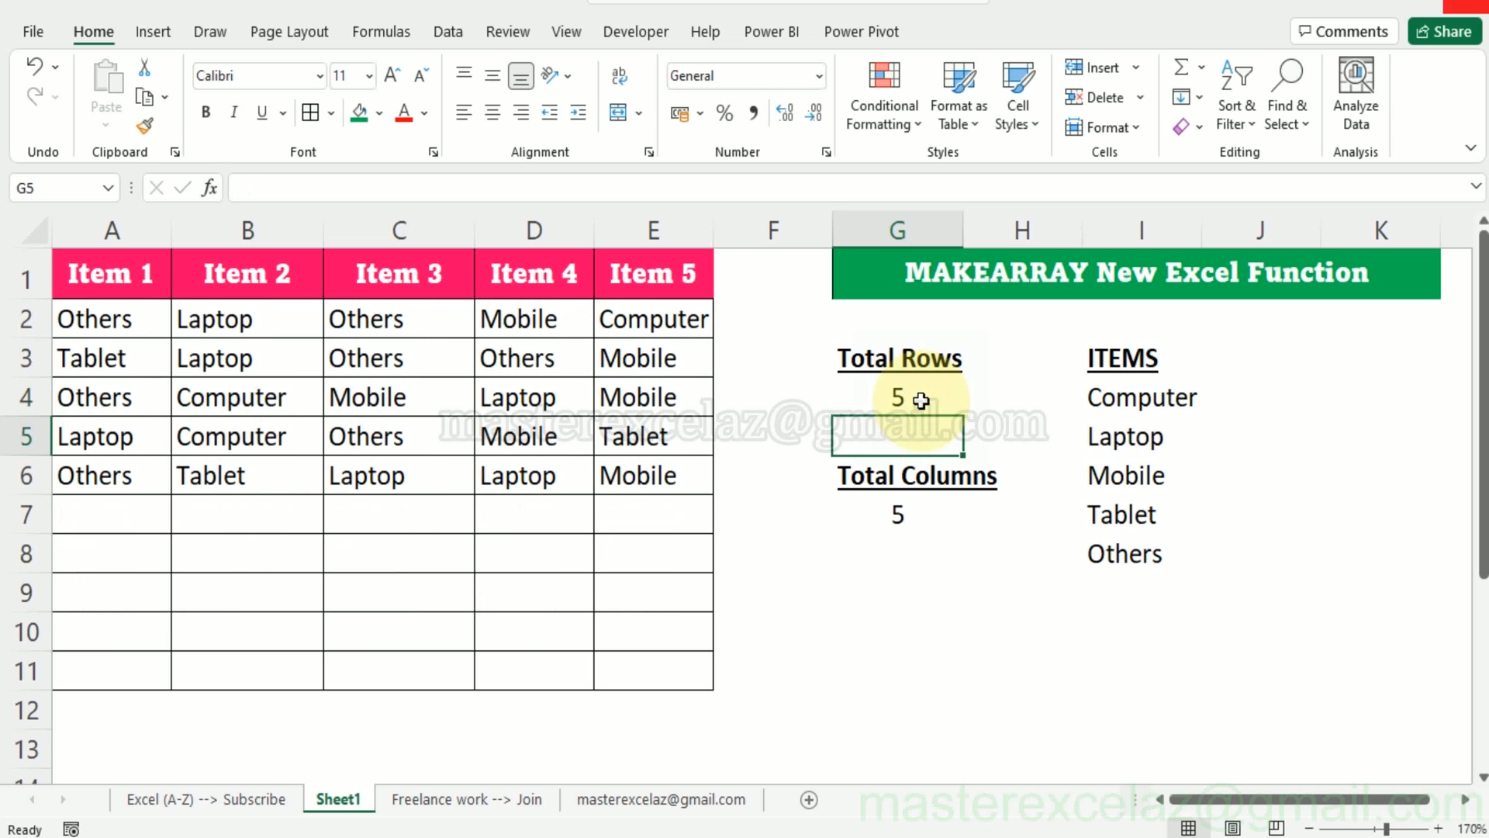
Step: Try Total Rows values of 4, 3, 2 and 1 in G4, reducing the table one row at a time
{"action": "left_click", "coordinate": [921, 400]}
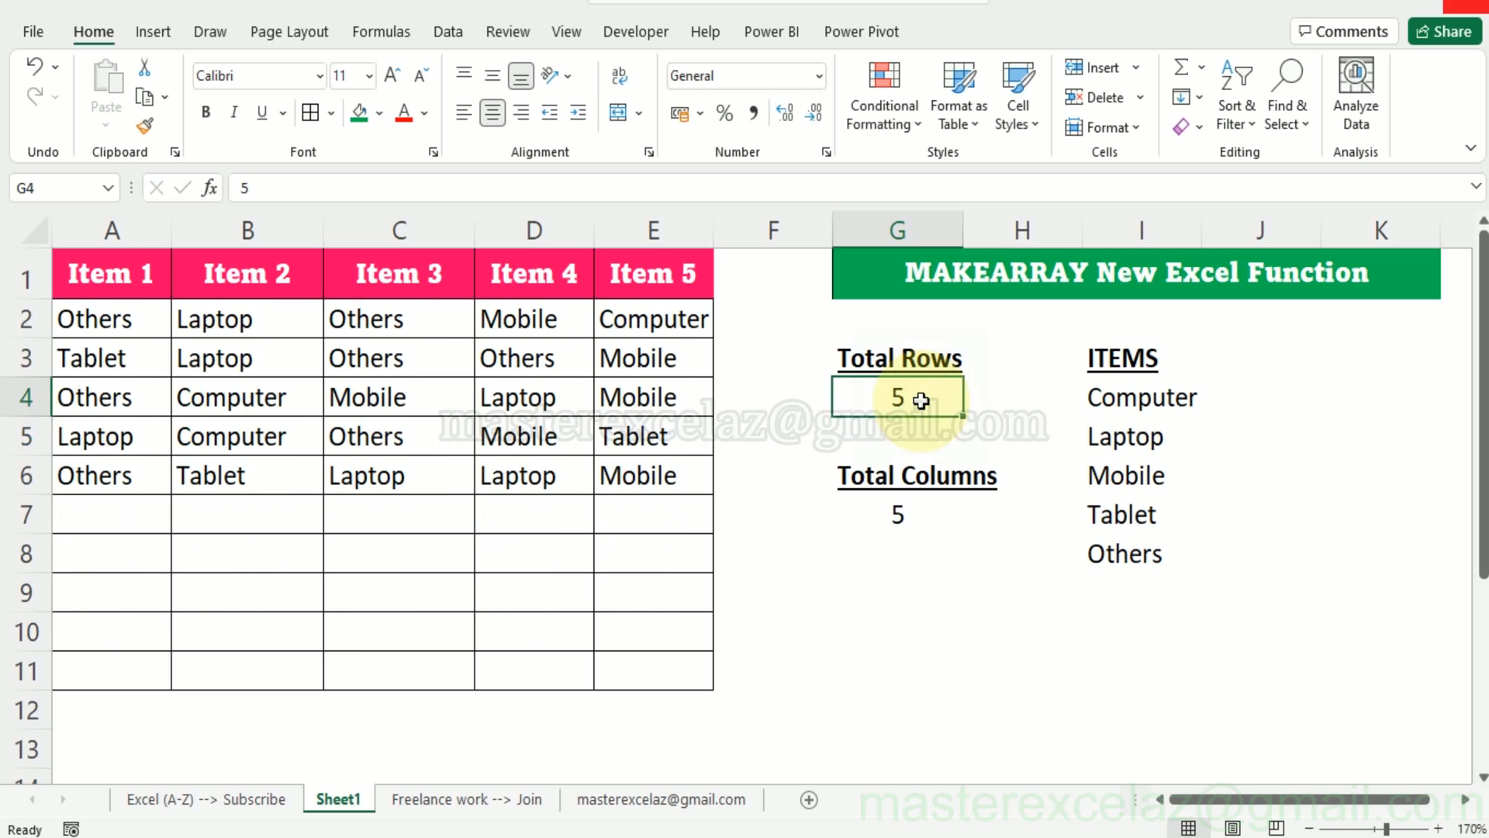
{"action": "type", "text": "4"}
{"action": "key", "text": "Return"}
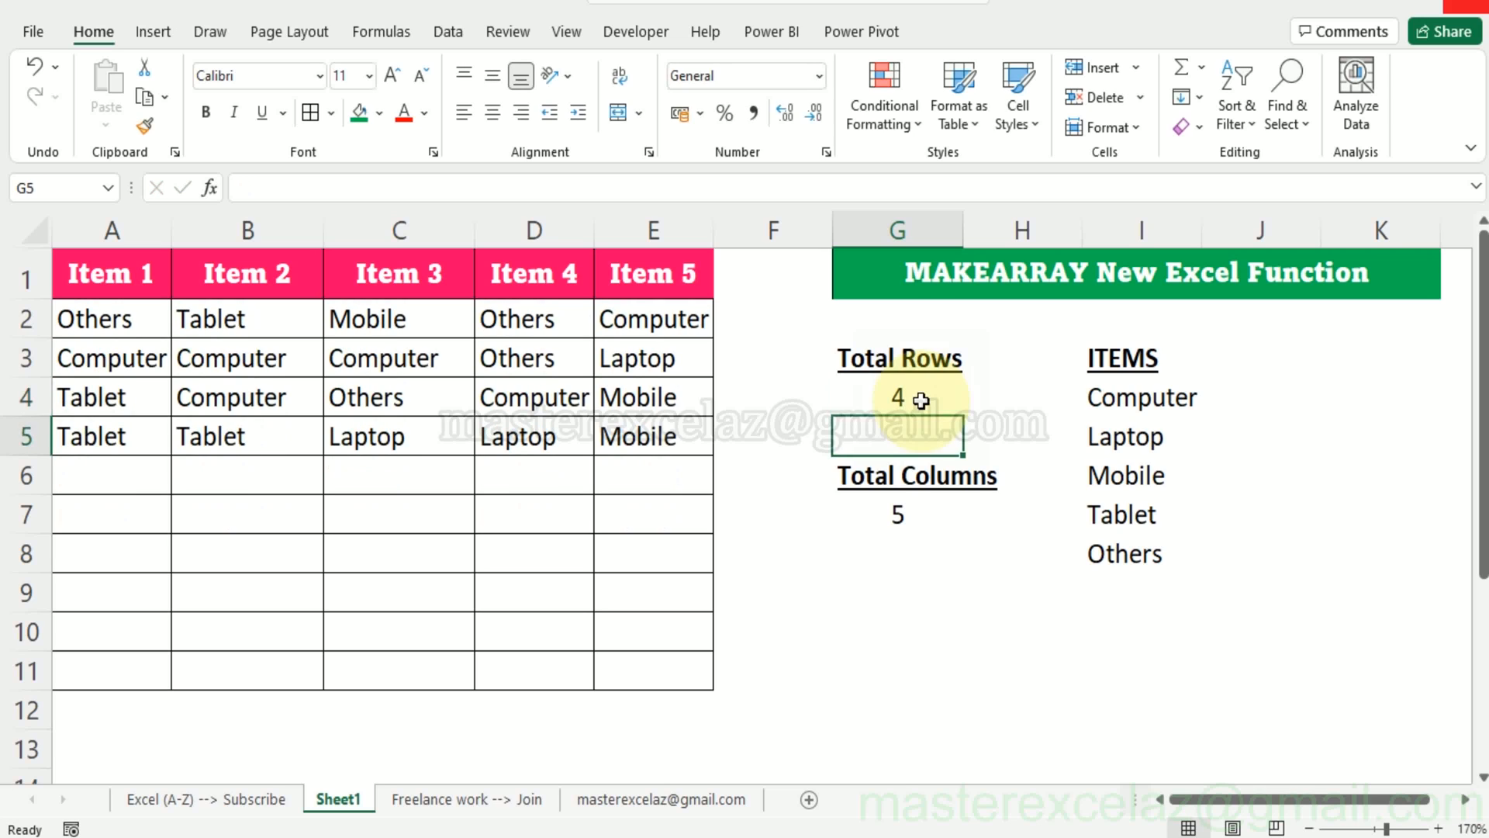
{"action": "left_click", "coordinate": [921, 401]}
{"action": "key", "text": "Return"}
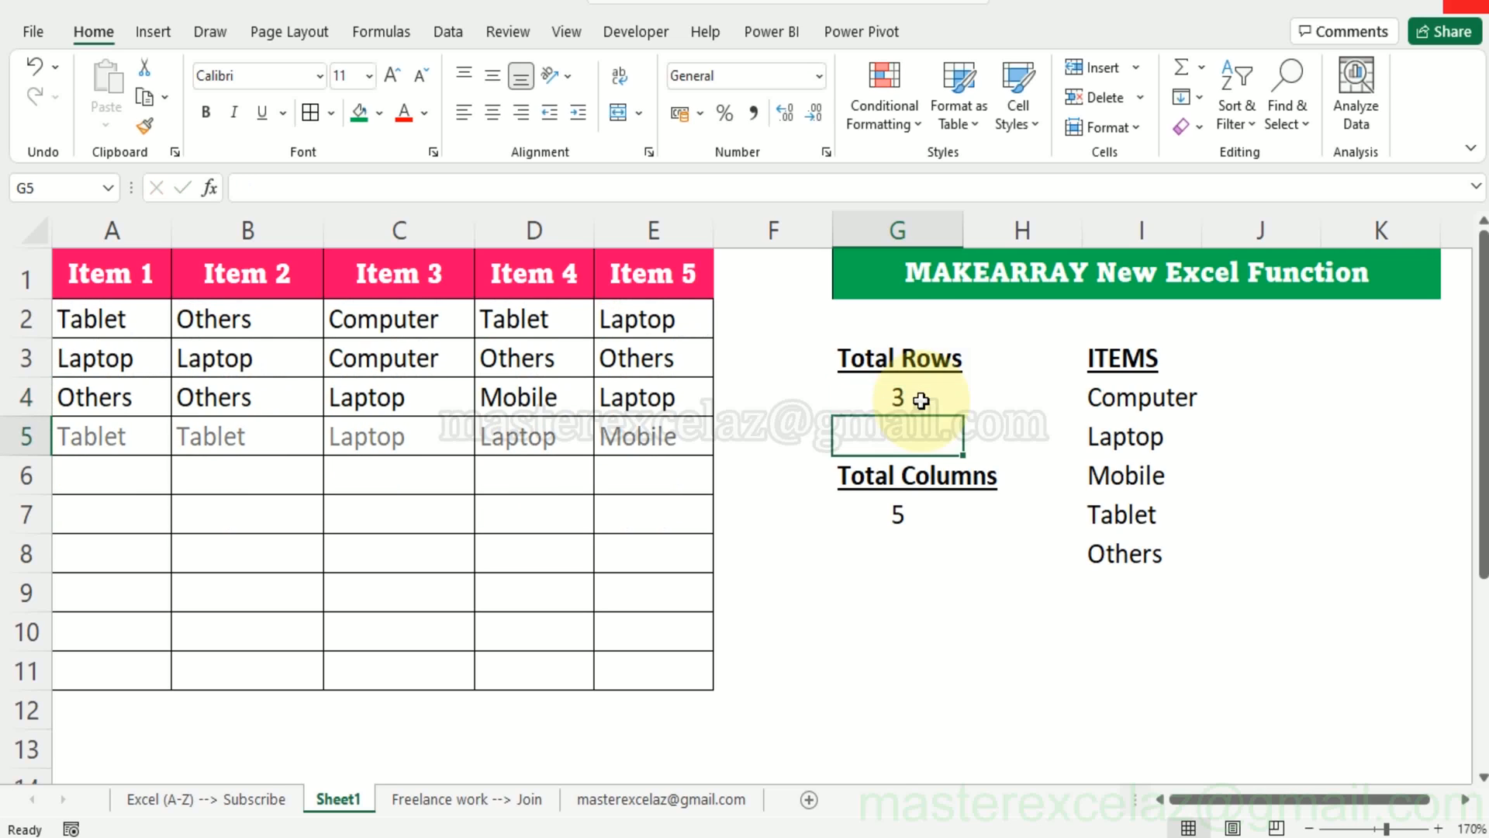
{"action": "left_click", "coordinate": [921, 400]}
{"action": "type", "text": "2"}
{"action": "key", "text": "Return"}
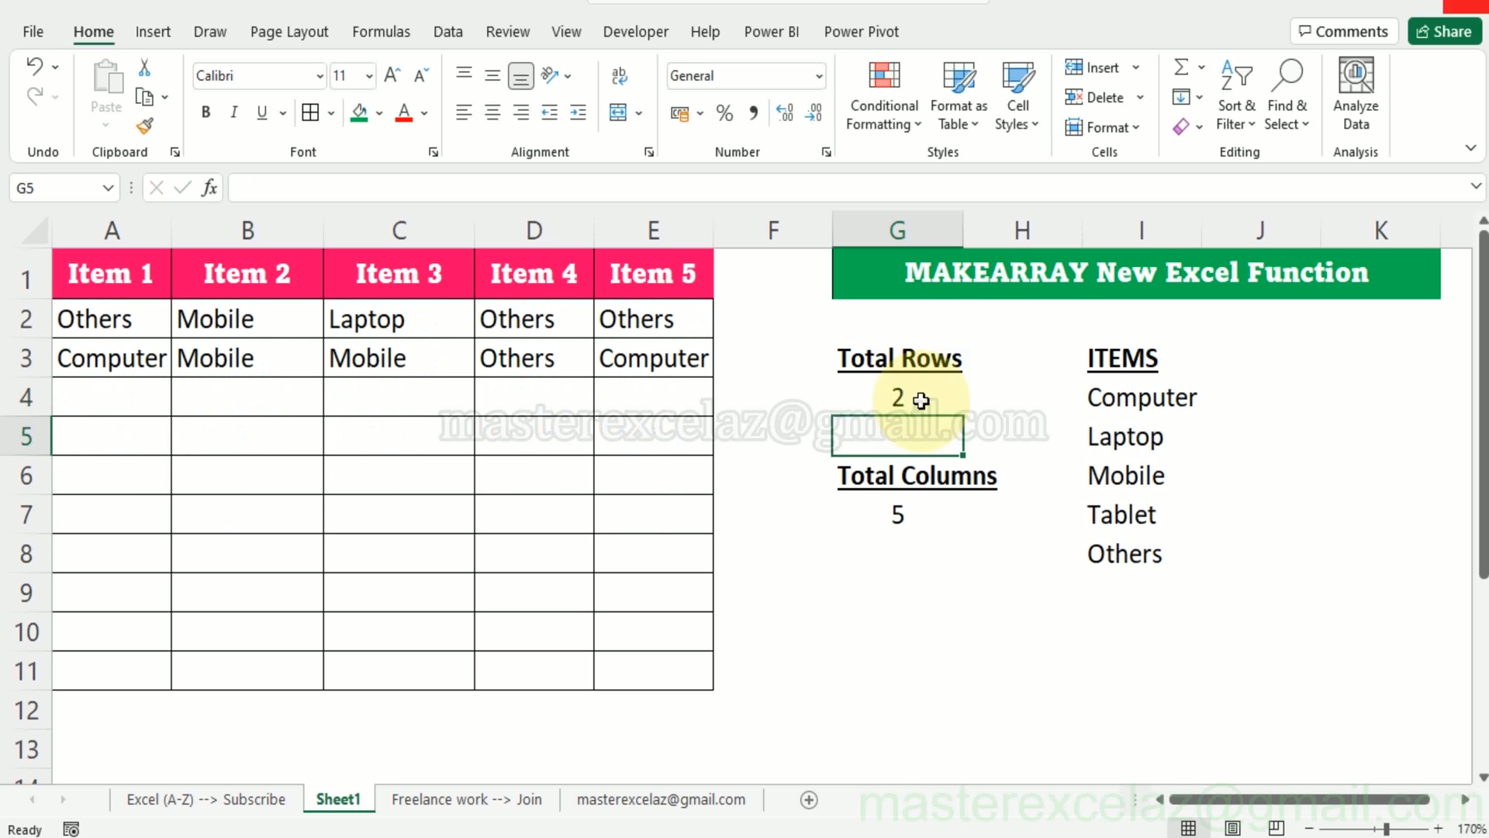
{"action": "left_click", "coordinate": [920, 400]}
{"action": "type", "text": "1"}
{"action": "key", "text": "Return"}
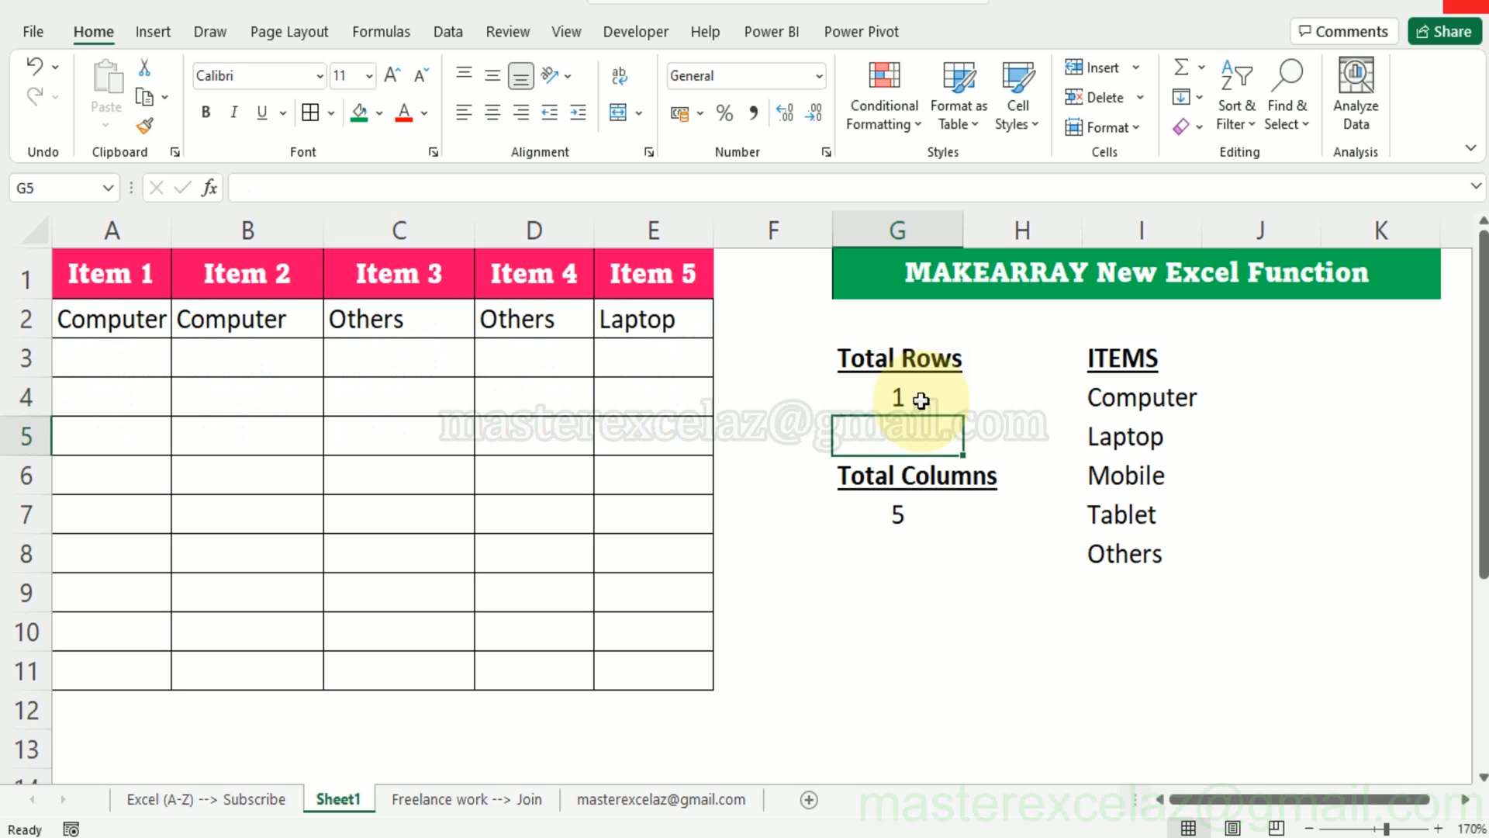
Step: Set the Total Rows value in G4 to 10
{"action": "left_click", "coordinate": [921, 400]}
{"action": "type", "text": "10"}
{"action": "key", "text": "Return"}
Step: Try a Total Columns value of 4 in G7, followed by 3, to narrow the generated table
{"action": "key", "text": "Return"}
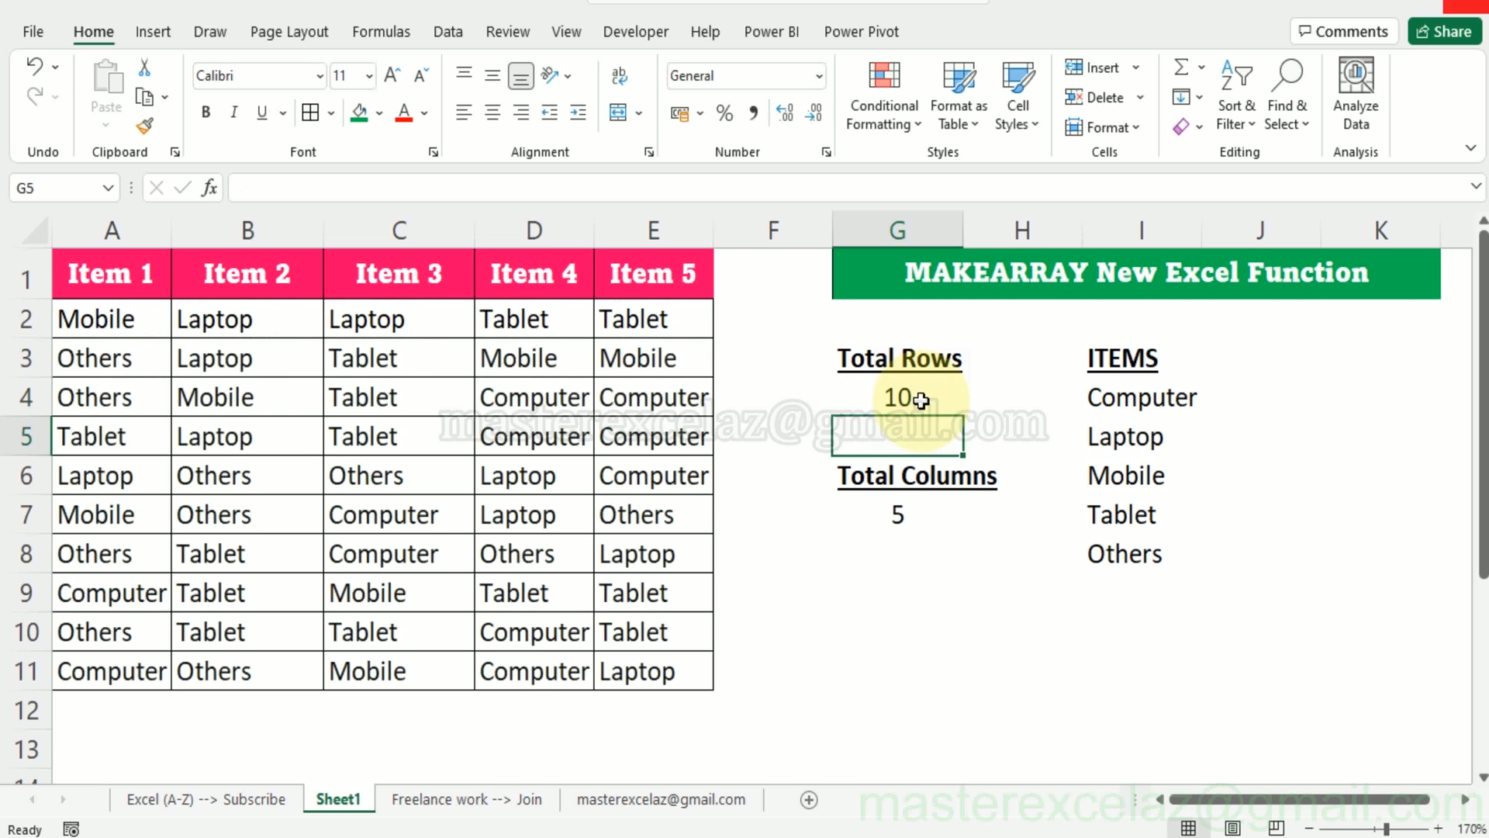
{"action": "key", "text": "Return"}
{"action": "type", "text": "4"}
{"action": "key", "text": "Return"}
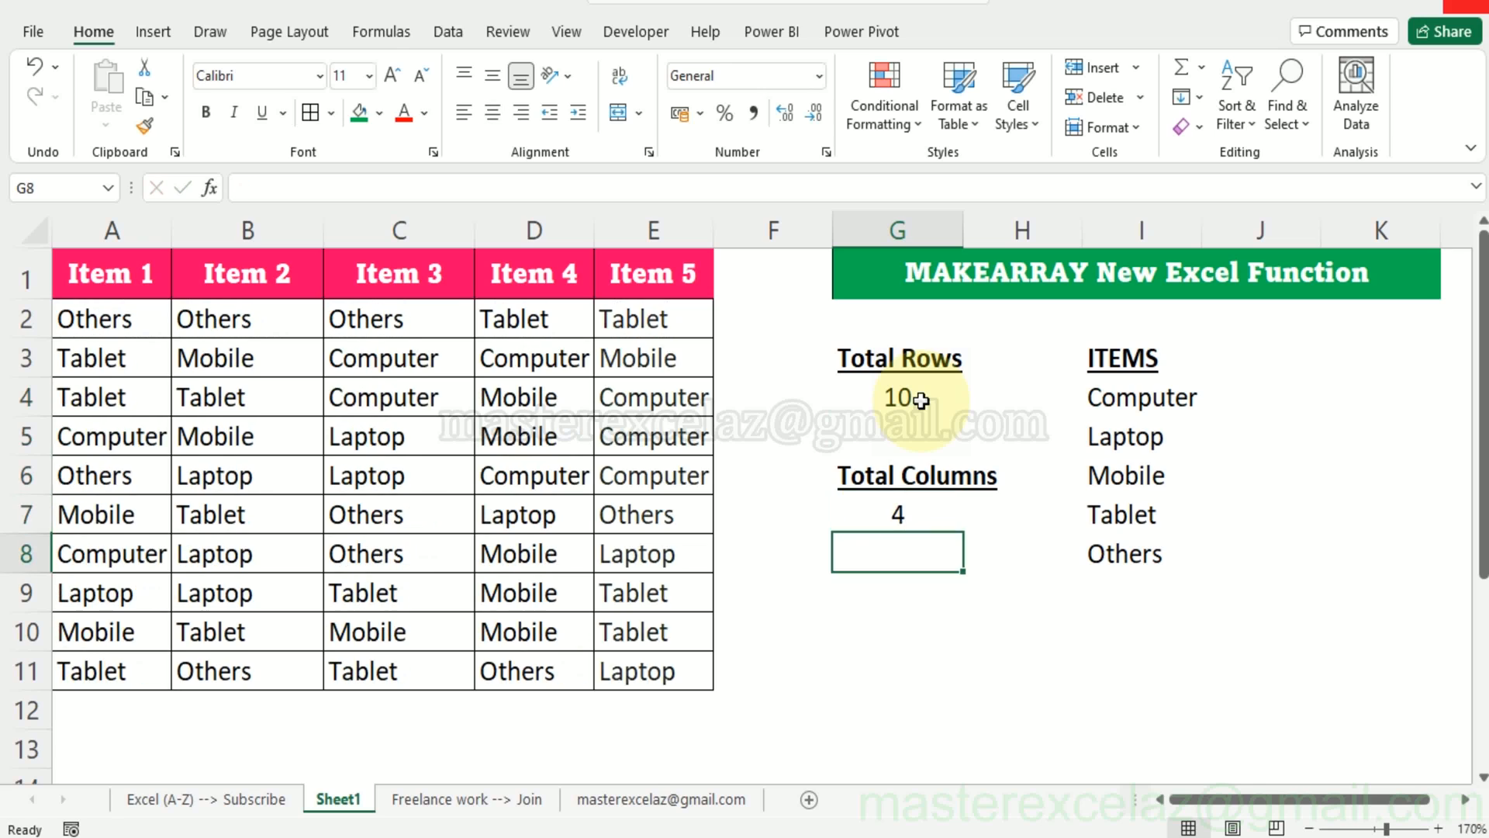
{"action": "key", "text": "Up"}
{"action": "key", "text": "BackSpace"}
{"action": "type", "text": "3"}
{"action": "key", "text": "Return"}
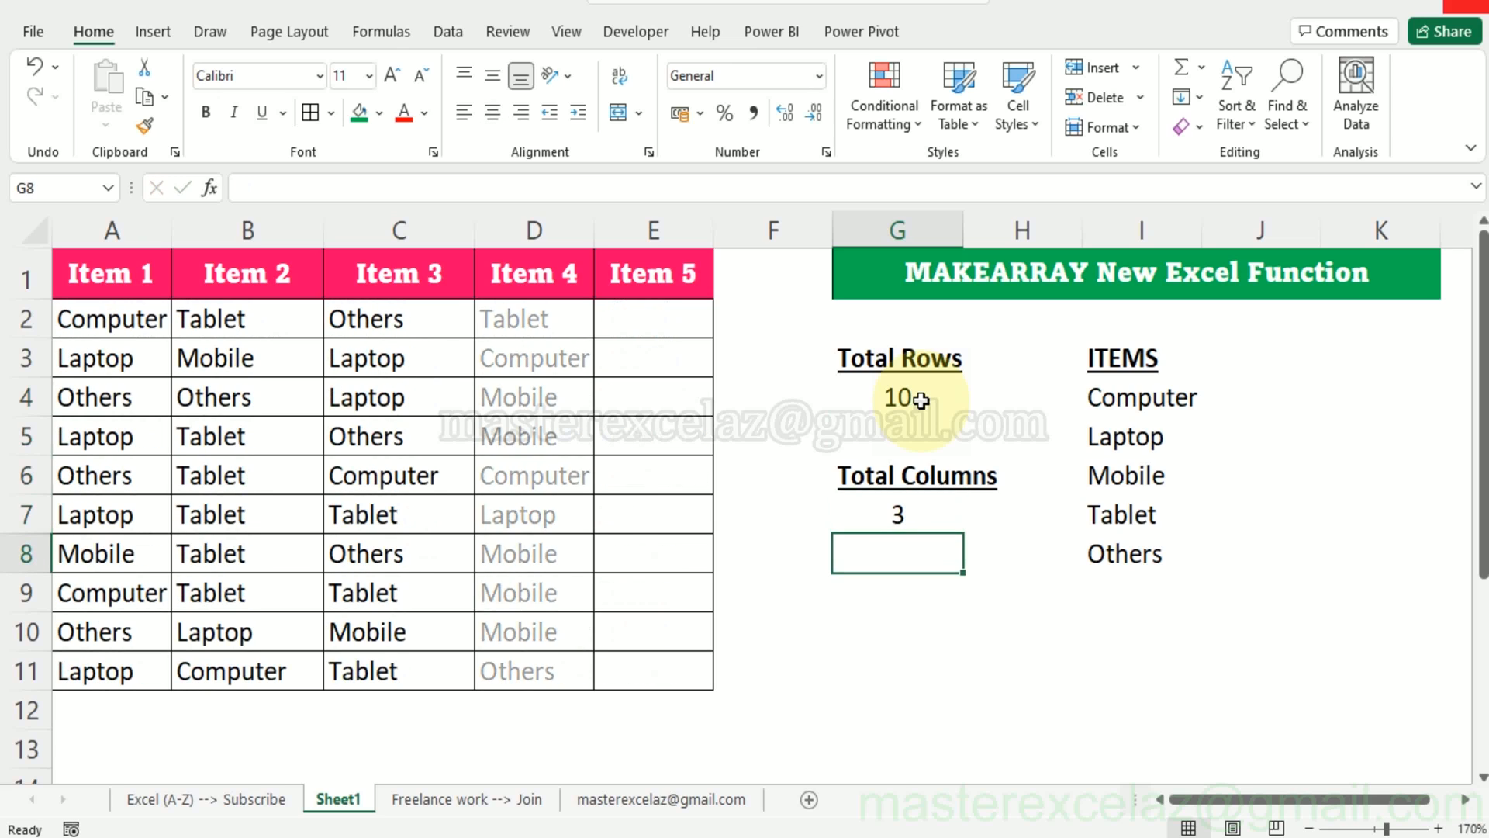
Step: Try Total Columns values of 2 and 1 in G7 to reduce the table to fewer columns
{"action": "key", "text": "Up"}
{"action": "type", "text": "2"}
{"action": "key", "text": "Return"}
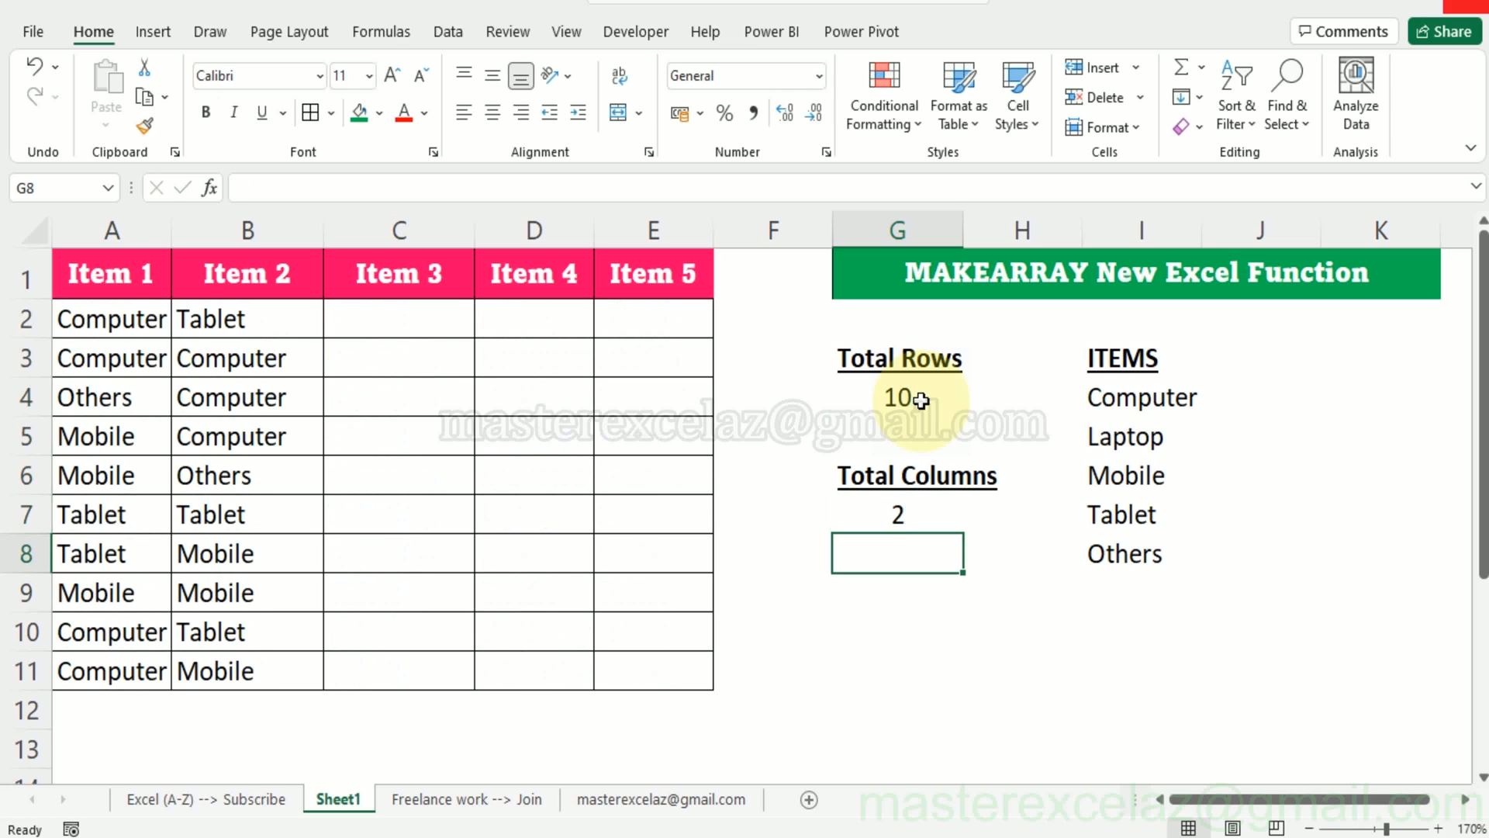
{"action": "key", "text": "Up"}
{"action": "type", "text": "1"}
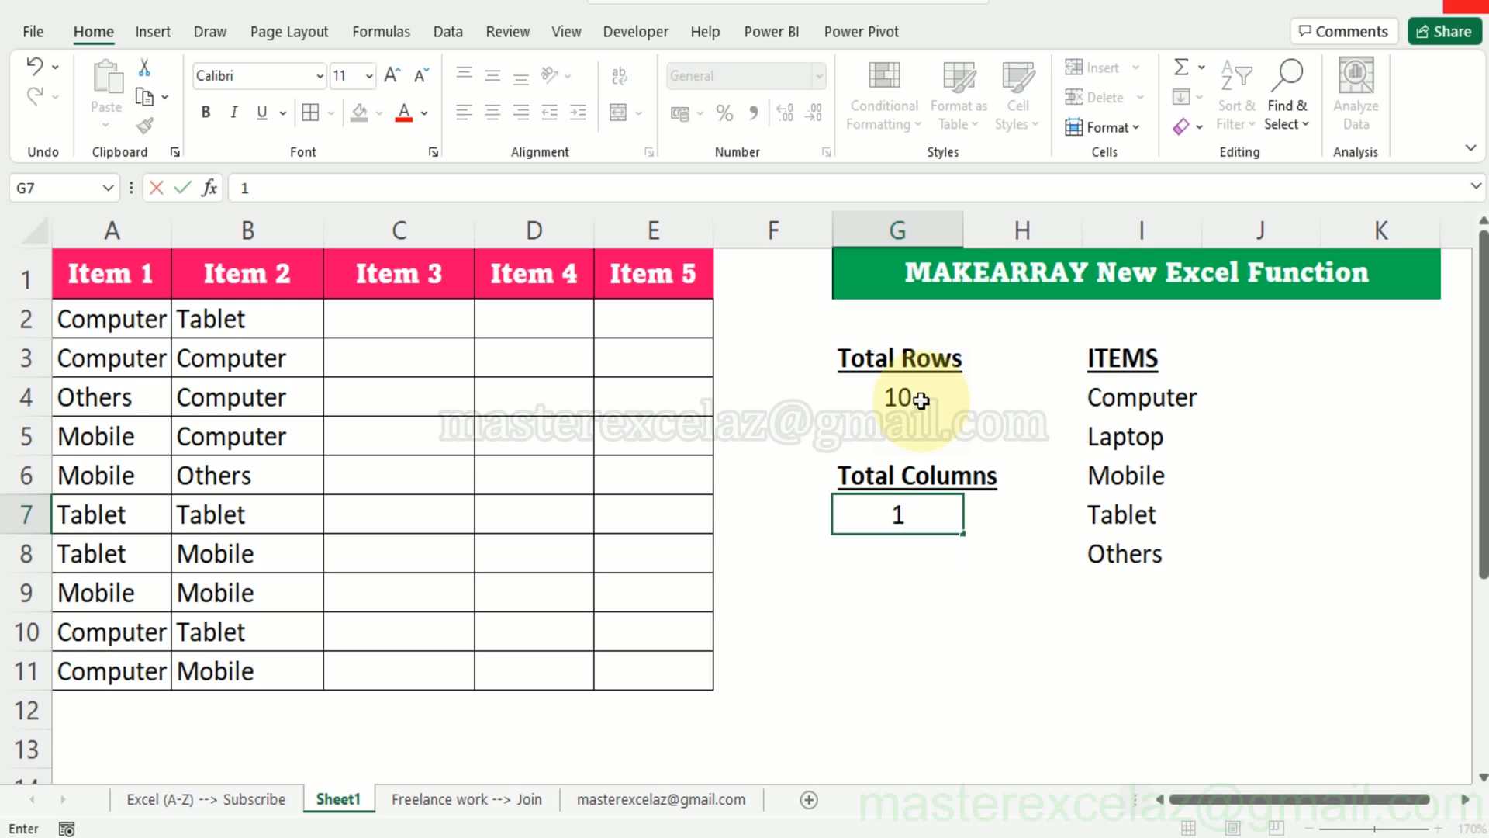
{"action": "key", "text": "Return"}
Step: Set the Total Columns value in G7 to 5
{"action": "key", "text": "Up"}
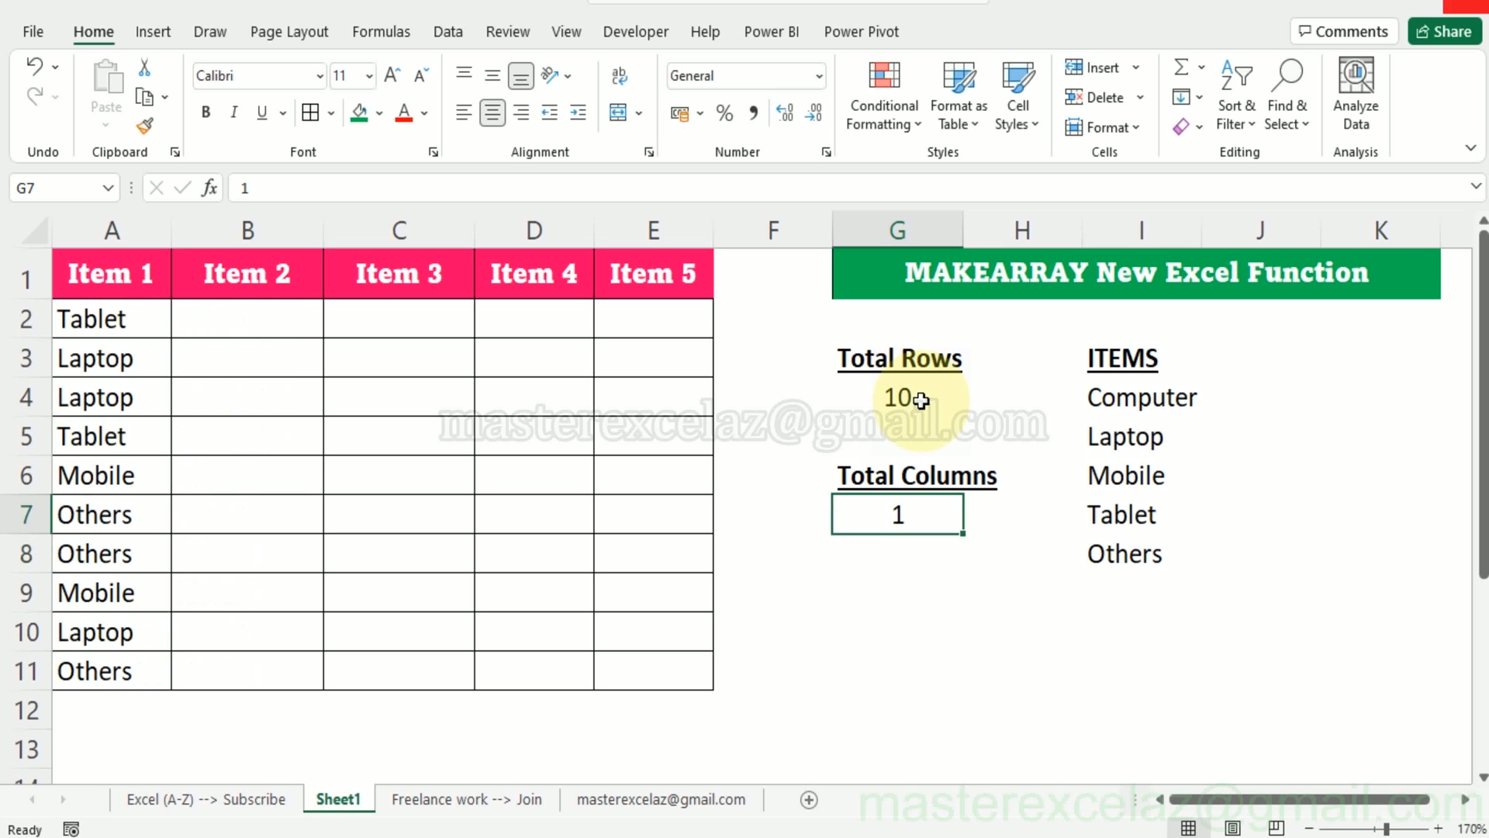
{"action": "type", "text": "5"}
{"action": "key", "text": "Return"}
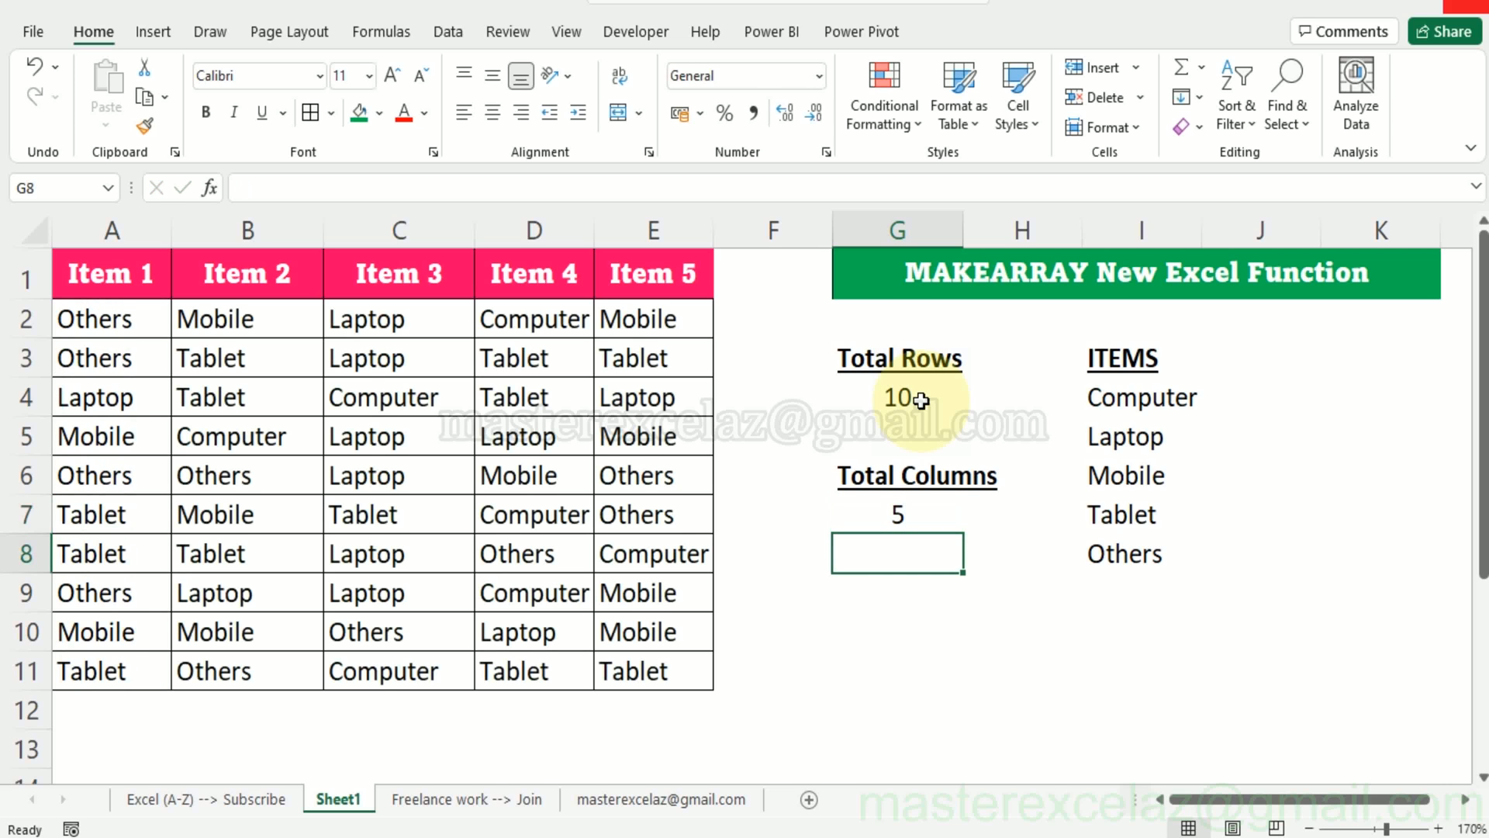
Step: Copy the A2 formula without its equals sign and paste it as plain text into C13 below the table
{"action": "left_click", "coordinate": [96, 307]}
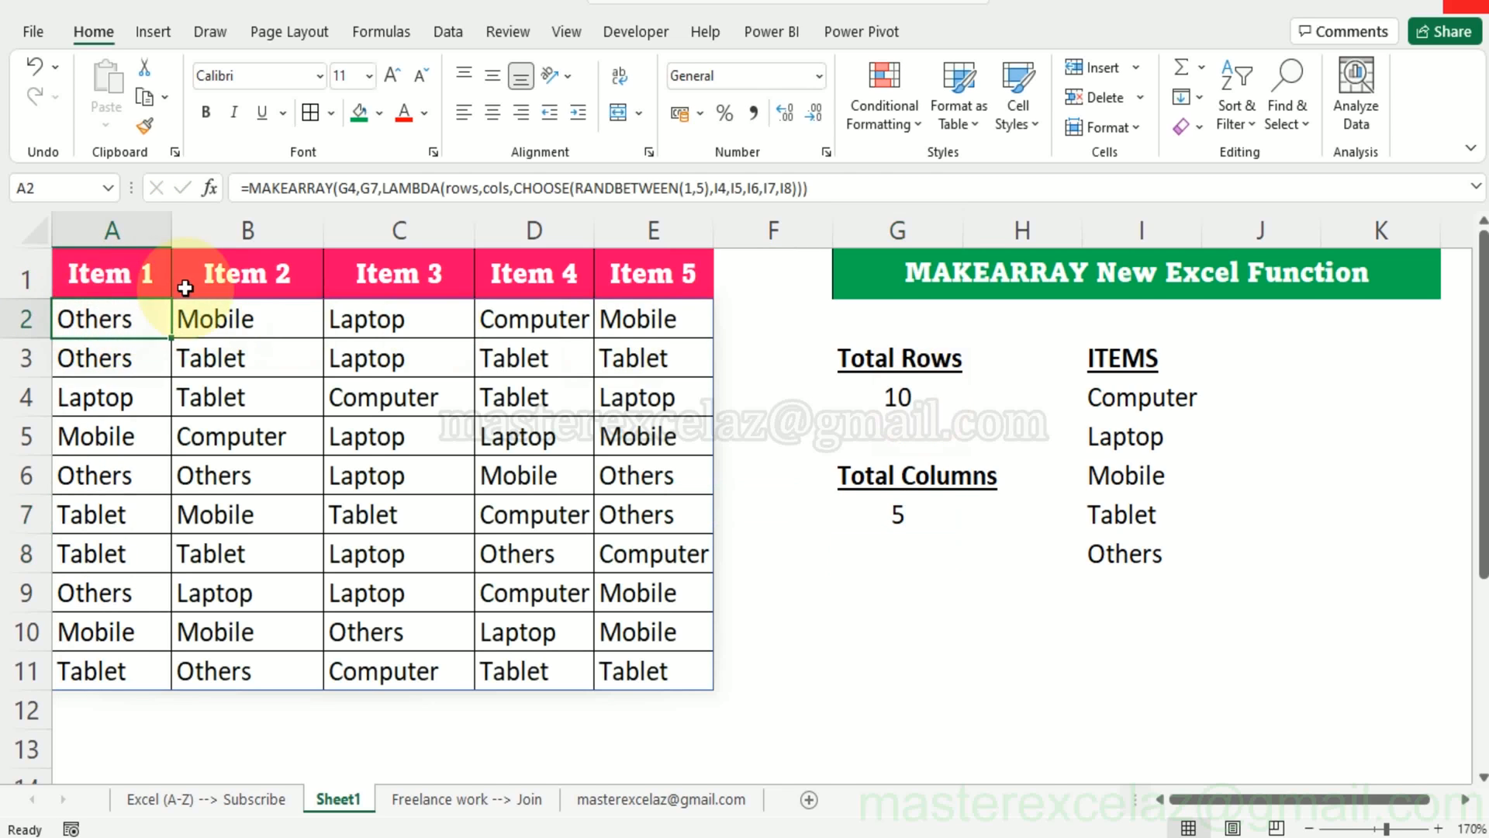
{"action": "left_click_drag", "start_coordinate": [828, 186], "coordinate": [266, 190]}
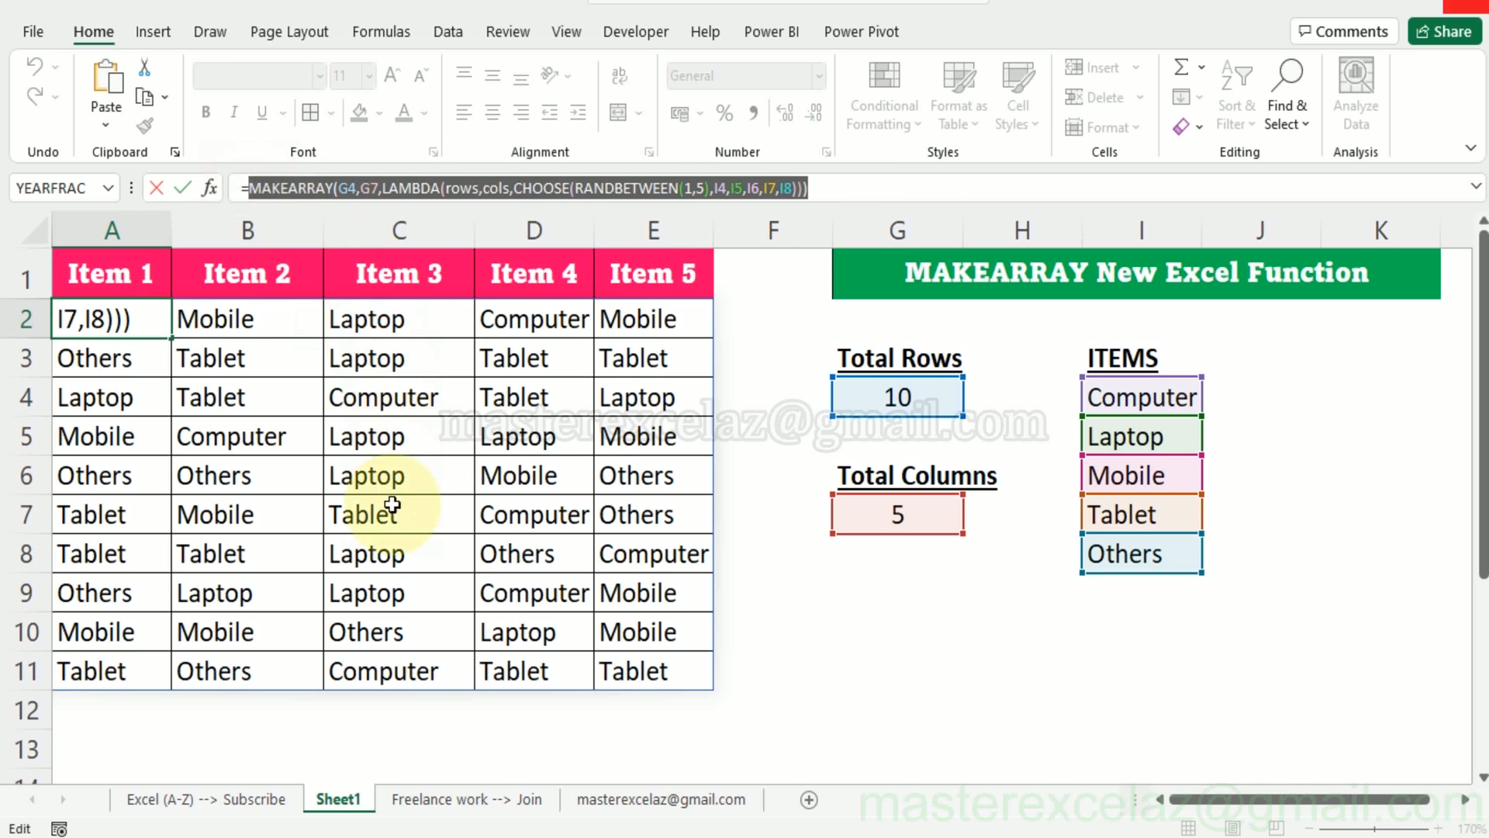
{"action": "key", "text": "Escape"}
{"action": "left_click", "coordinate": [349, 727]}
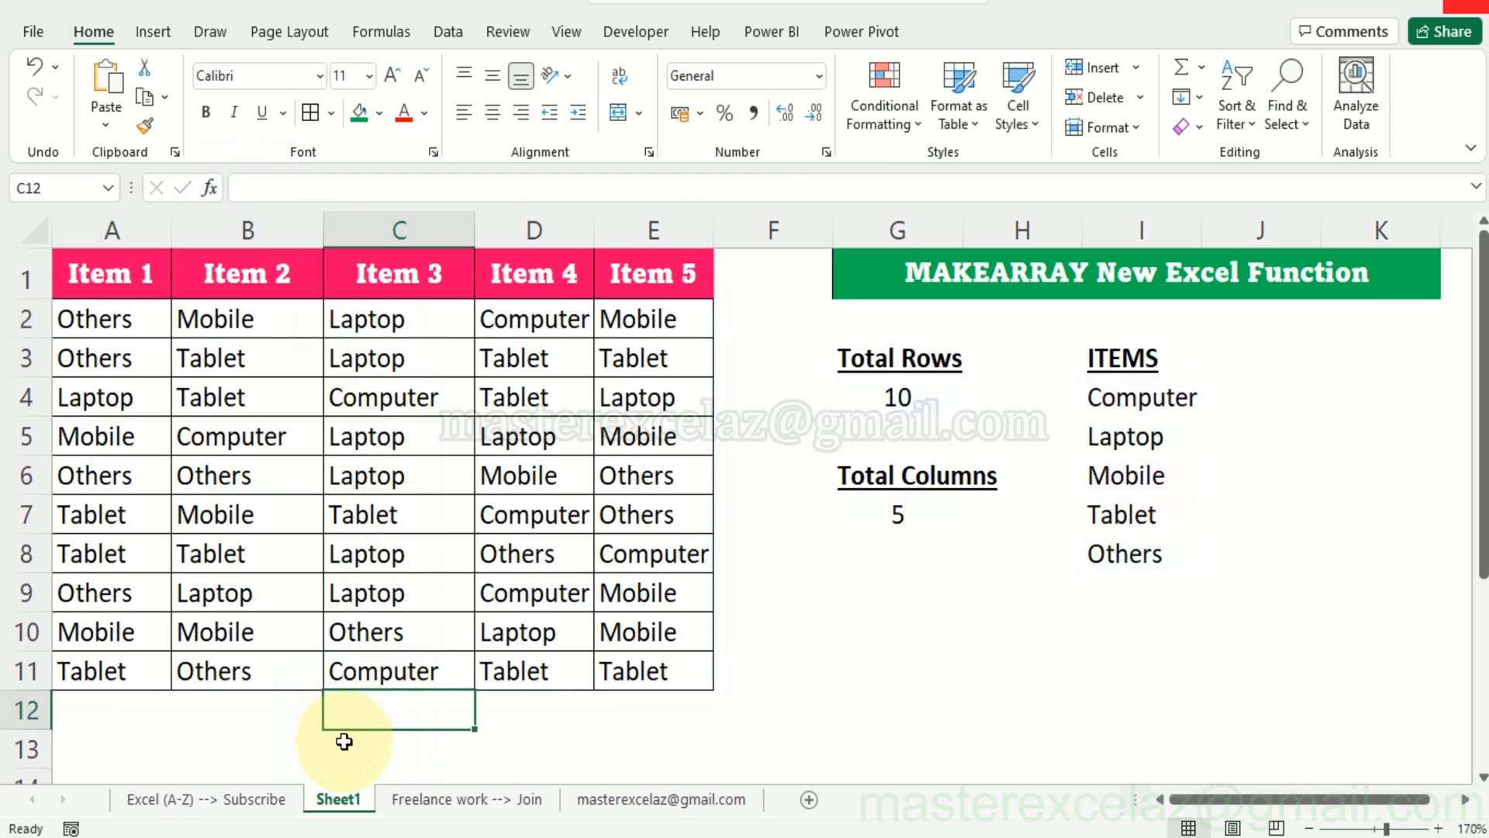
{"action": "left_click", "coordinate": [344, 741]}
{"action": "type", "text": "MAKEARRAY(G4,G7,LAMBDA(rows,cols,CHOOSE(RANDBETWEEN(1,5),I4,I5,I6,I7,I8)))"}
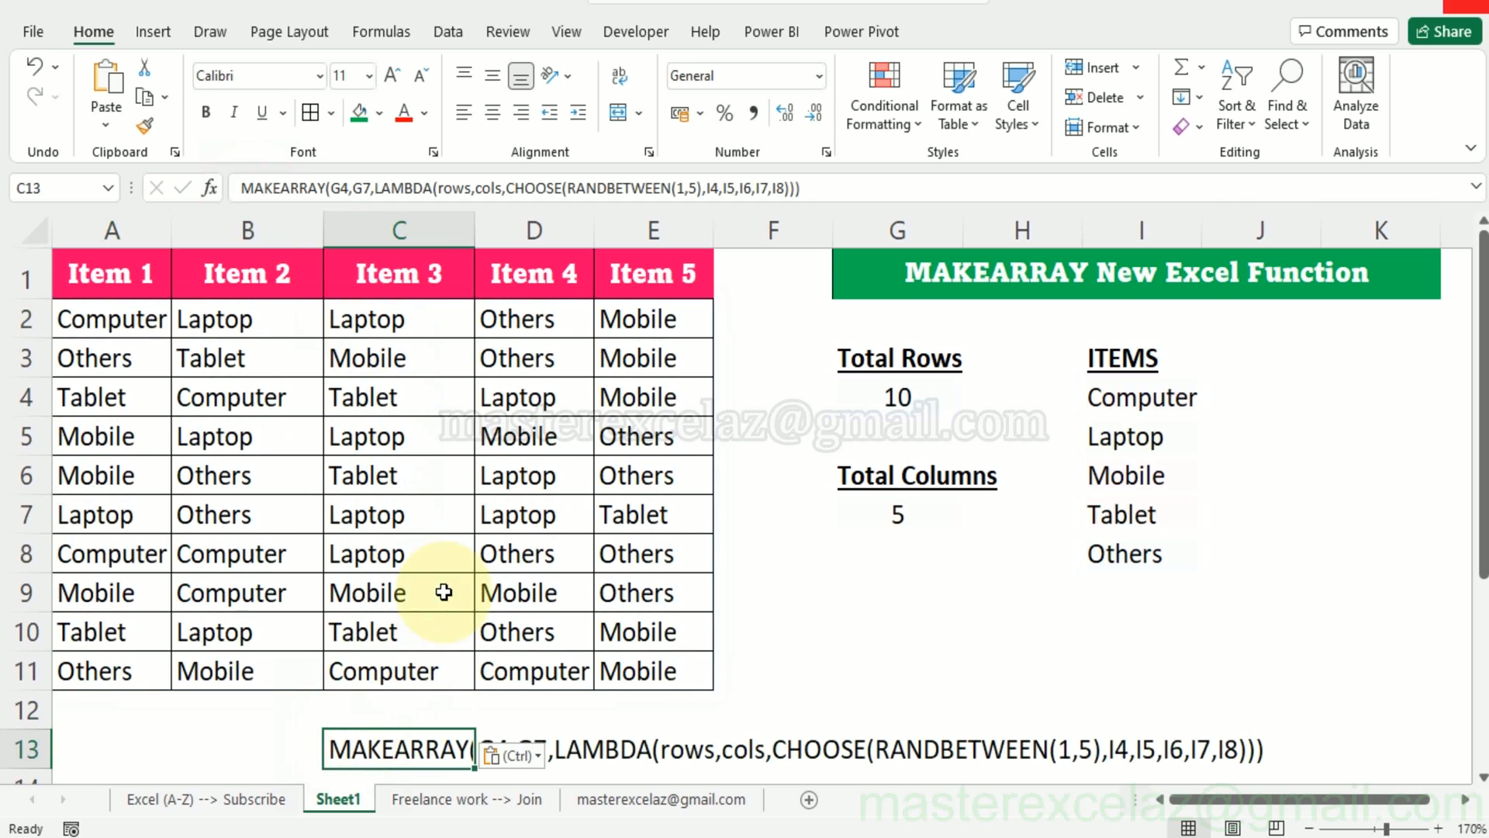
Step: Frame the formula text in C13 with a green rectangle and highlight MAKEARRAY, LAMBDA, CHOOSE and RANDBETWEEN in yellow using the screen annotation tools
{"action": "left_click", "coordinate": [1429, 1]}
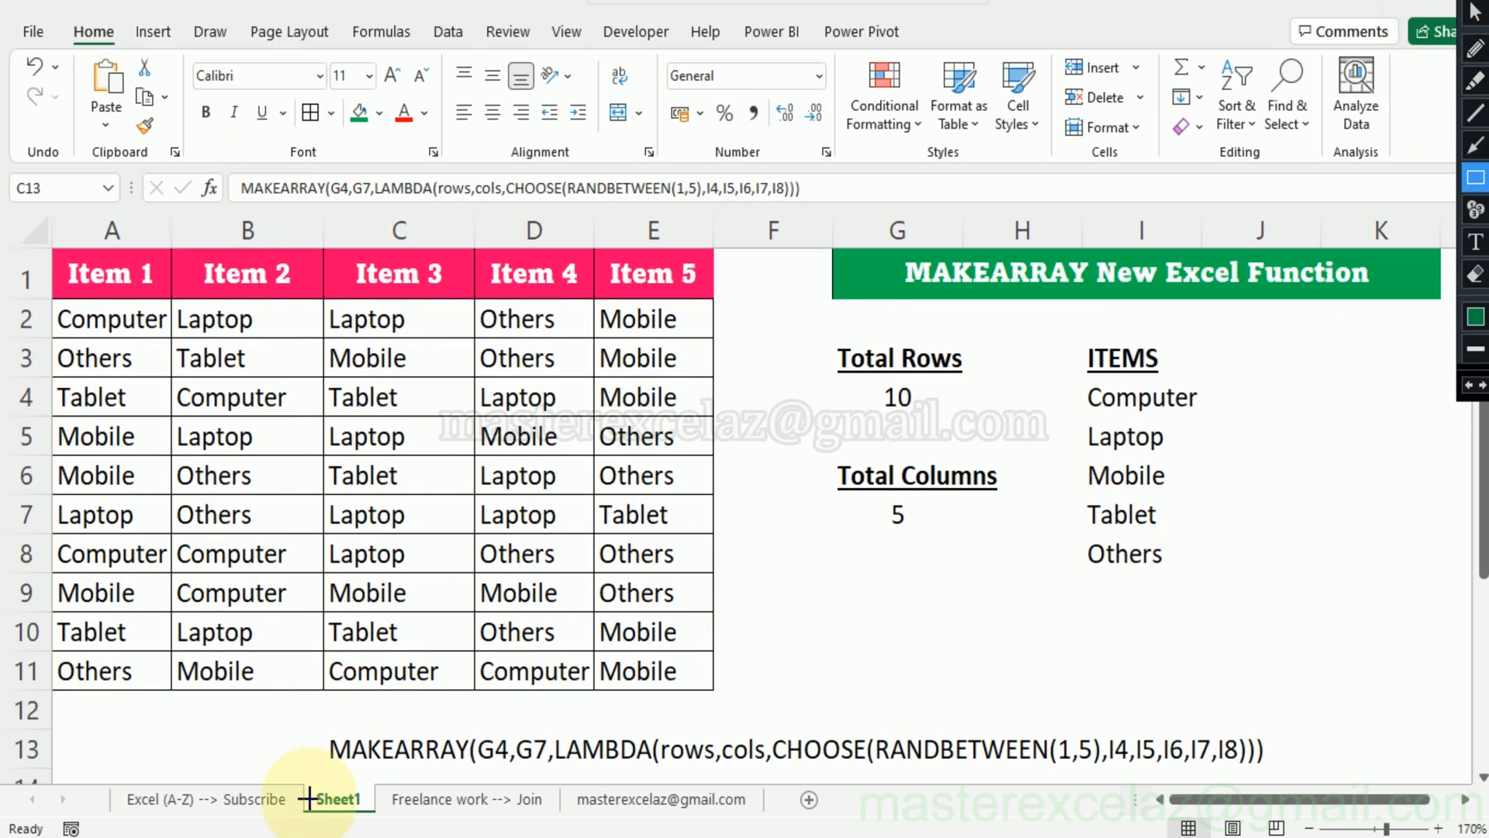
{"action": "left_click_drag", "start_coordinate": [309, 712], "coordinate": [1289, 782]}
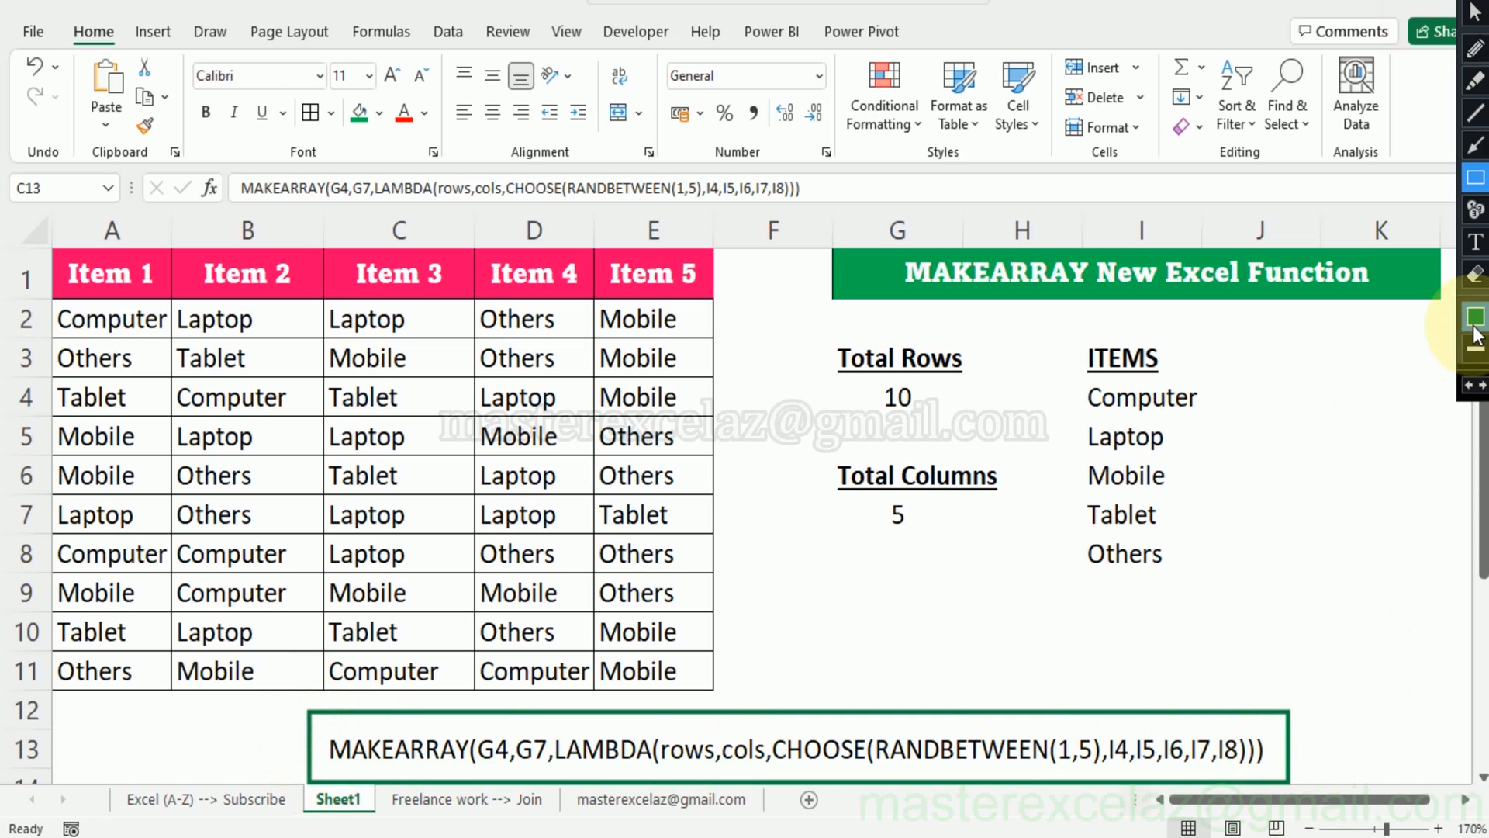
{"action": "left_click", "coordinate": [1475, 80]}
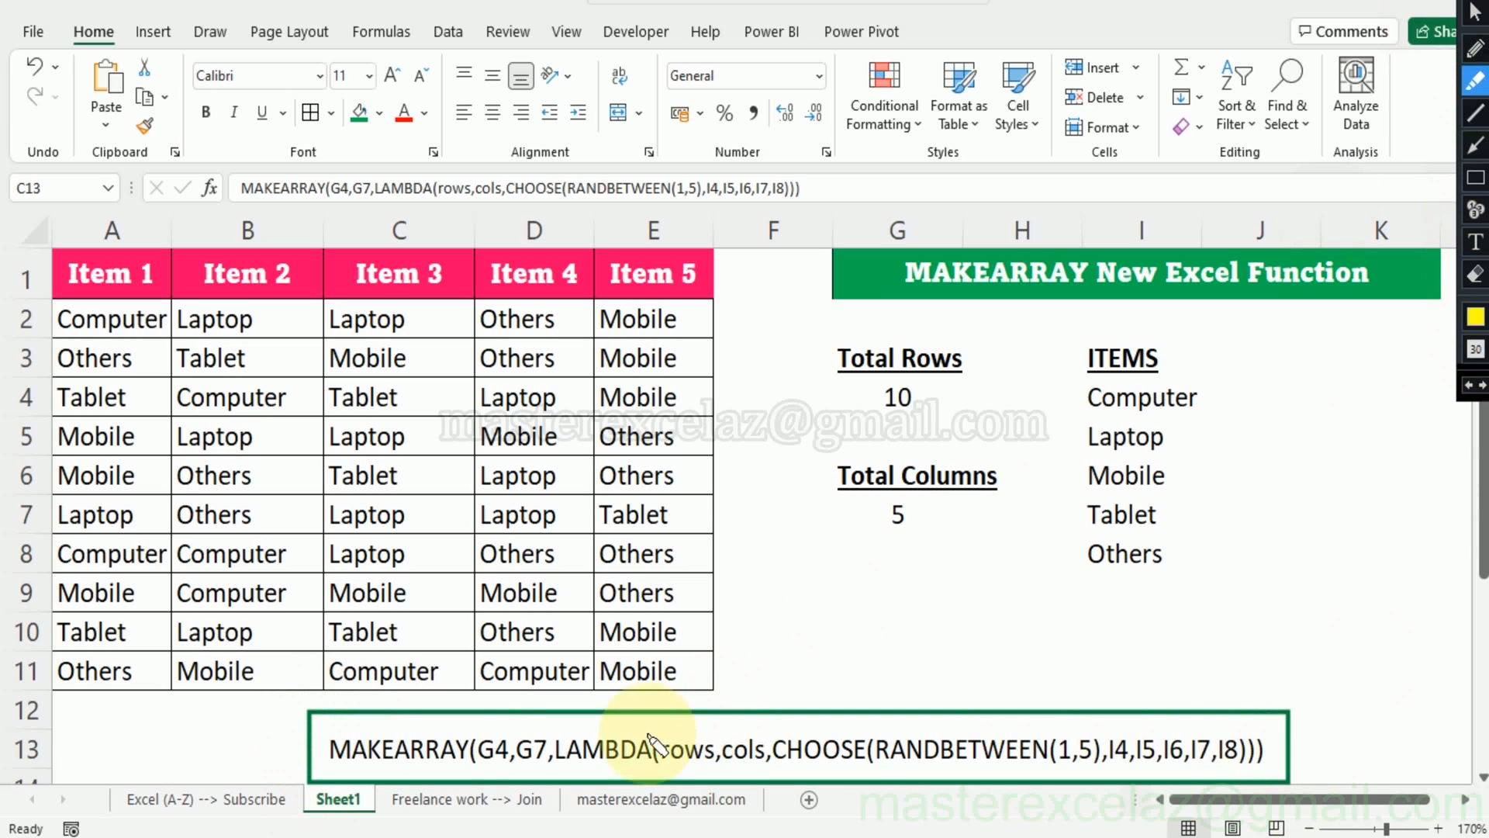
{"action": "left_click_drag", "start_coordinate": [320, 749], "coordinate": [466, 750]}
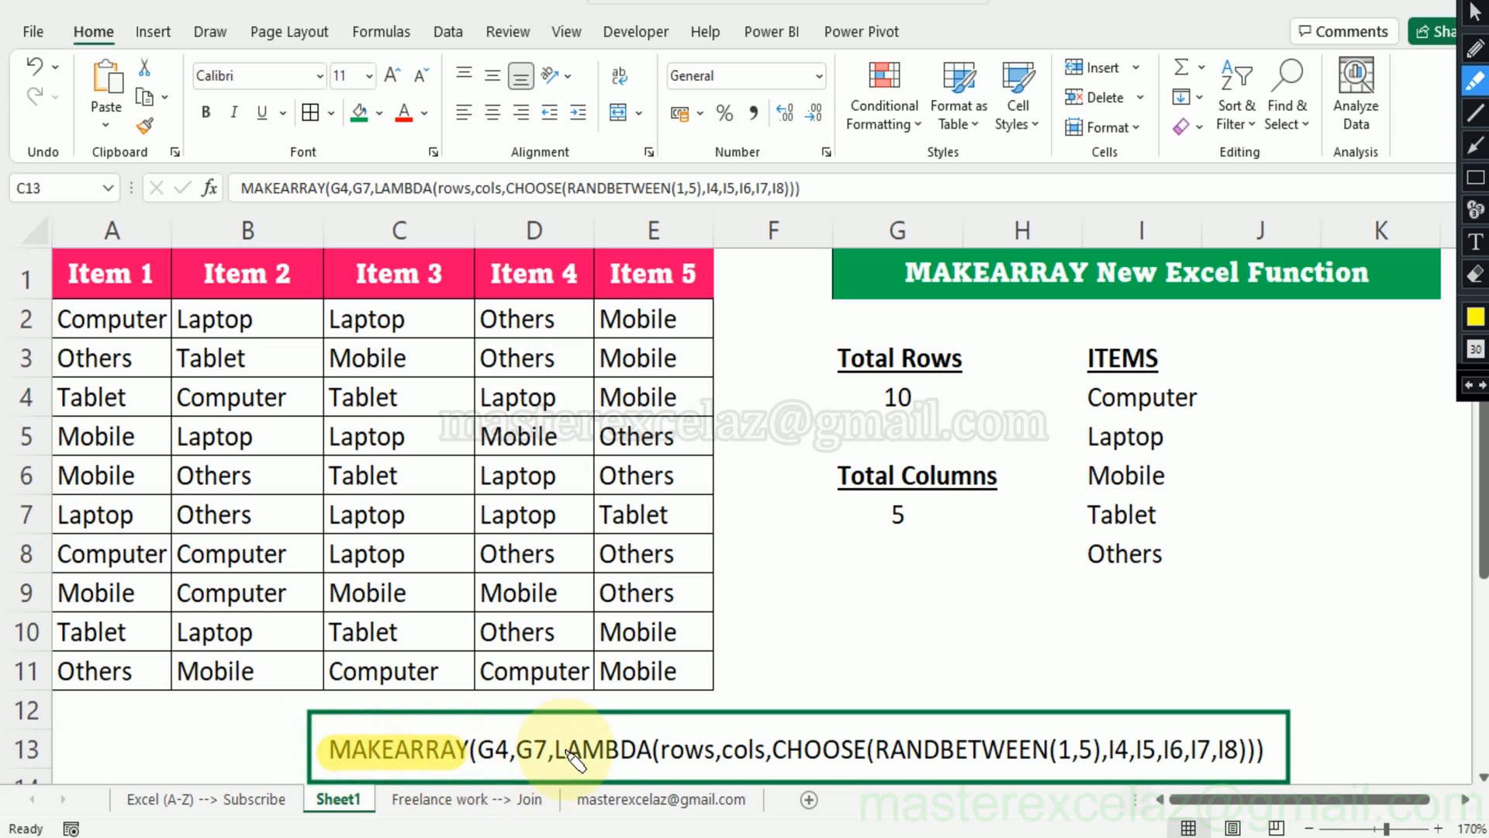
{"action": "left_click_drag", "start_coordinate": [556, 751], "coordinate": [650, 752]}
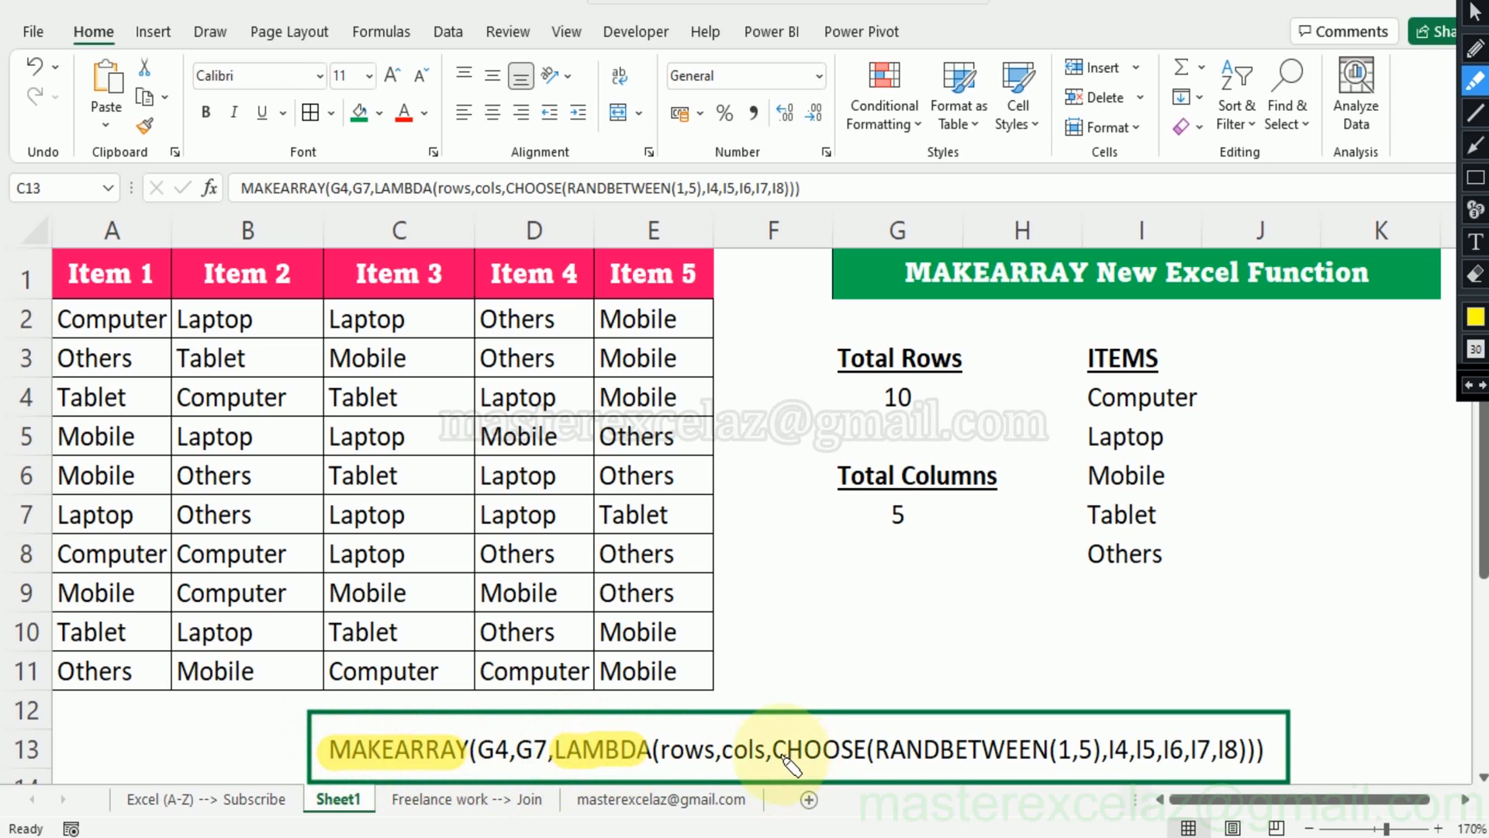
{"action": "left_click_drag", "start_coordinate": [767, 750], "coordinate": [1034, 754]}
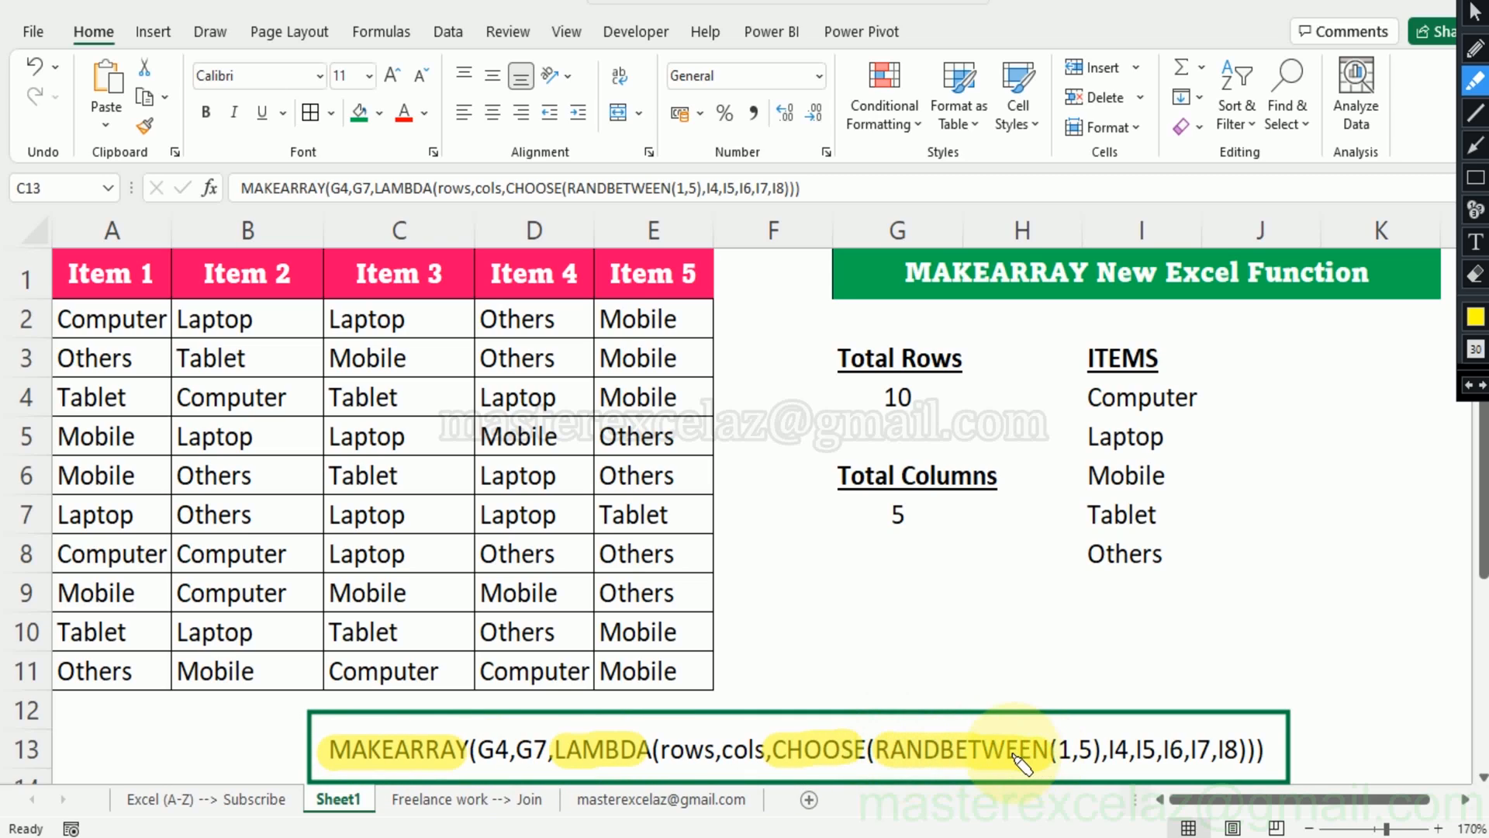